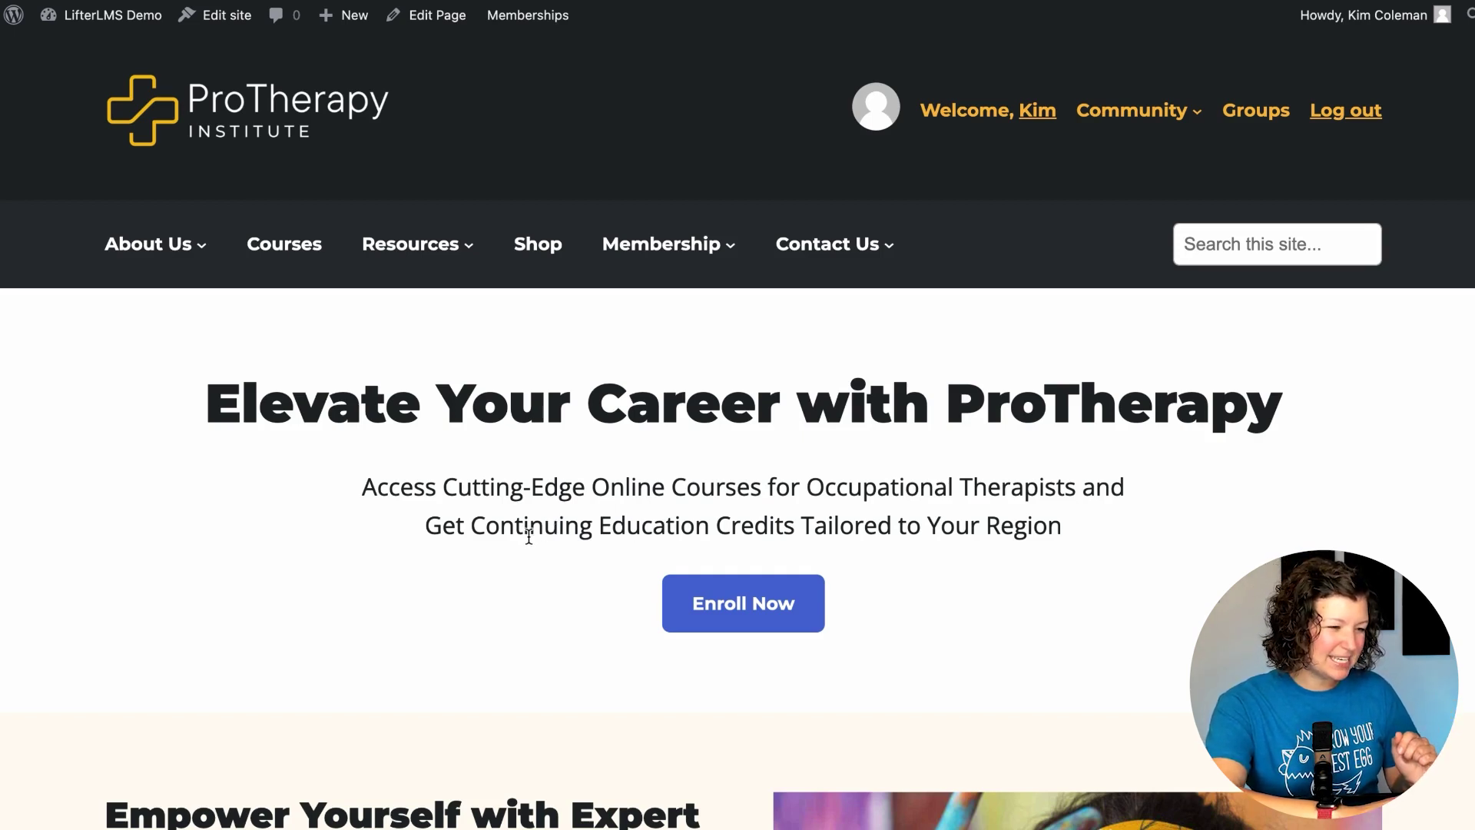
# Open the Courses page from the site's main navigation menu
pyautogui.click(285, 244)
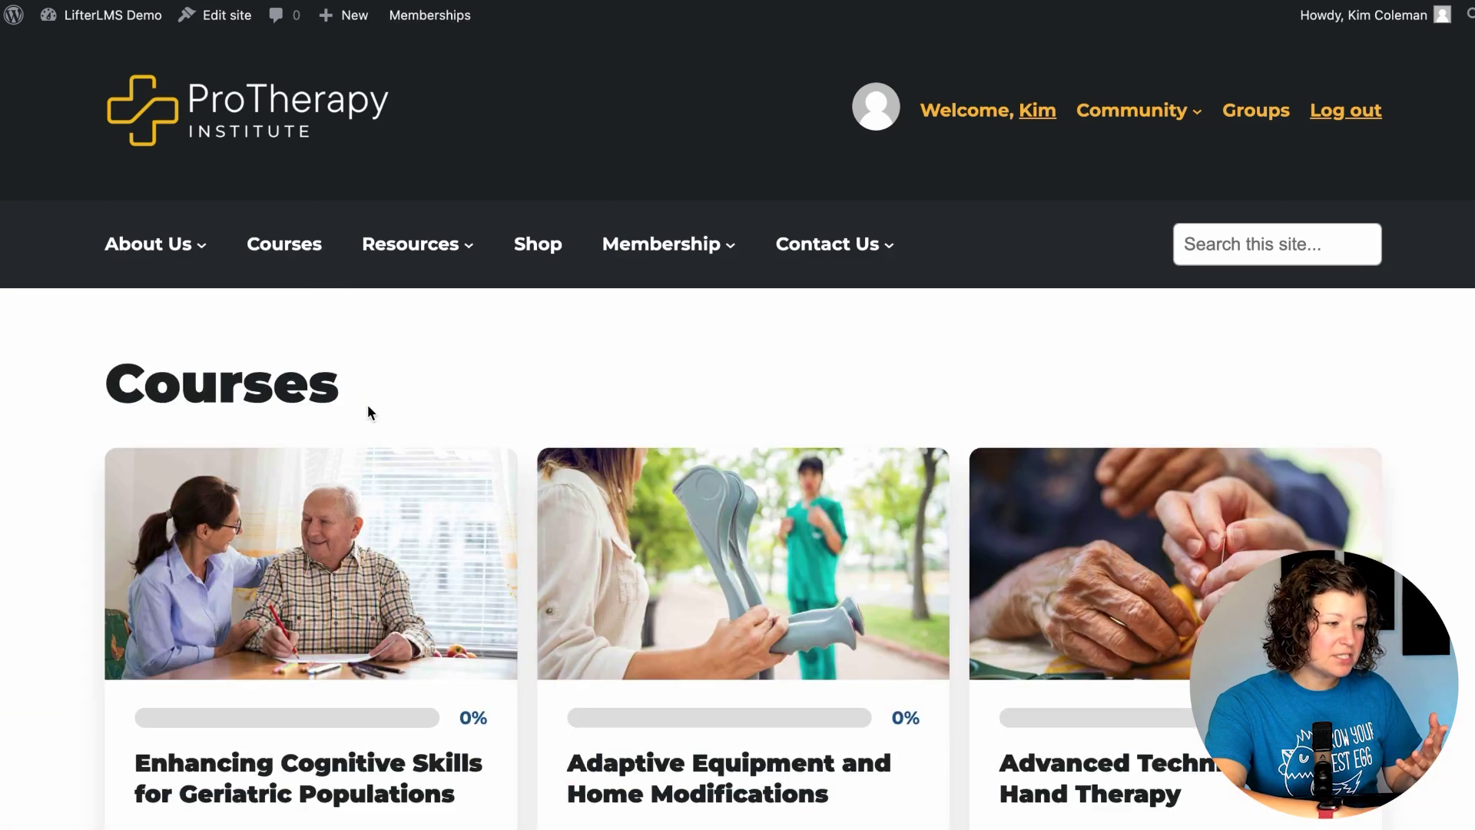
# Open Enhancing Cognitive Skills, reach the All Access checkout at $347.00 per year, then enter the admin
pyautogui.click(388, 530)
pyautogui.scroll(-7, 388, 530)
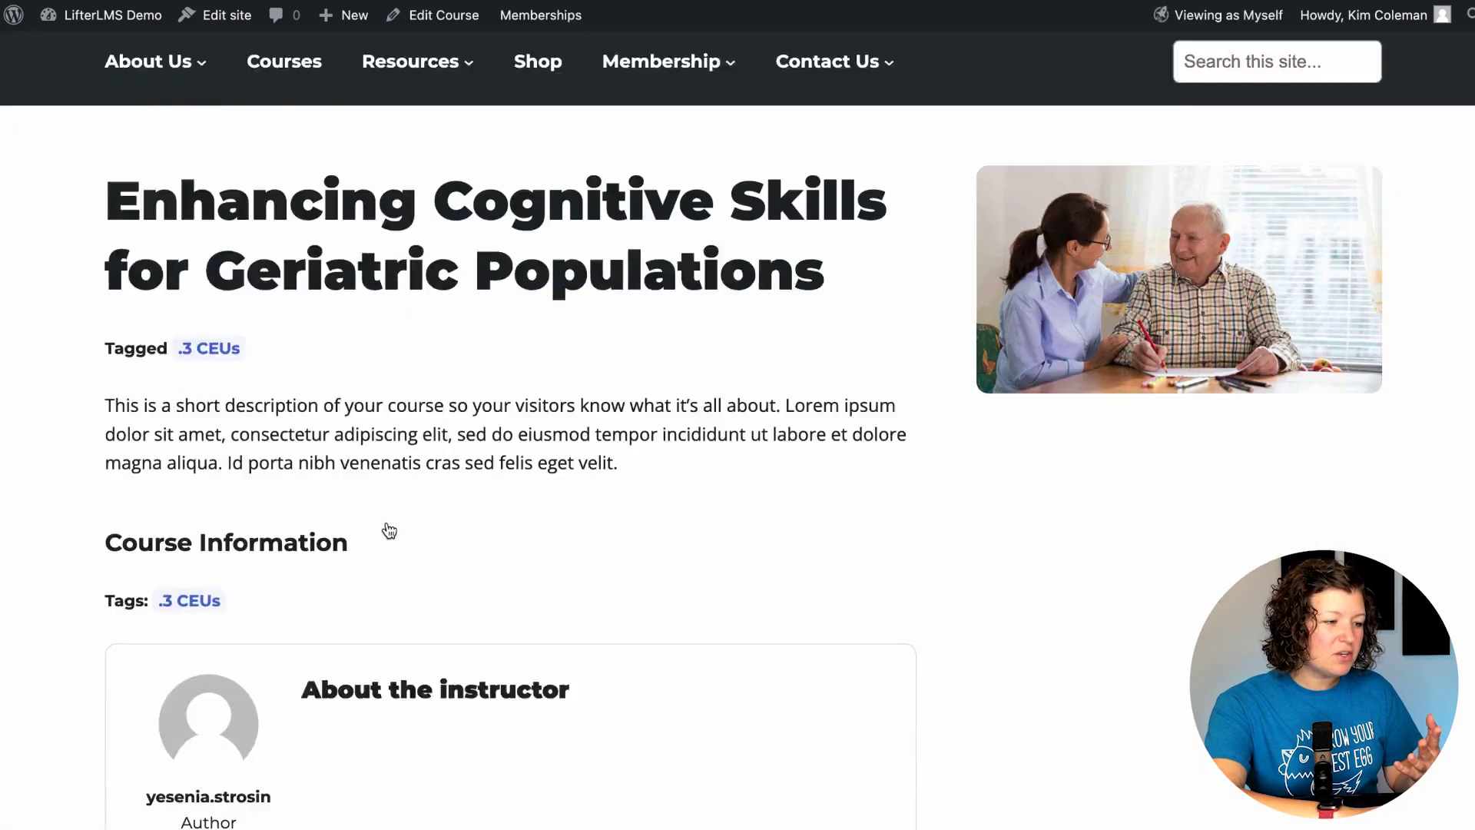
pyautogui.scroll(-1, 389, 530)
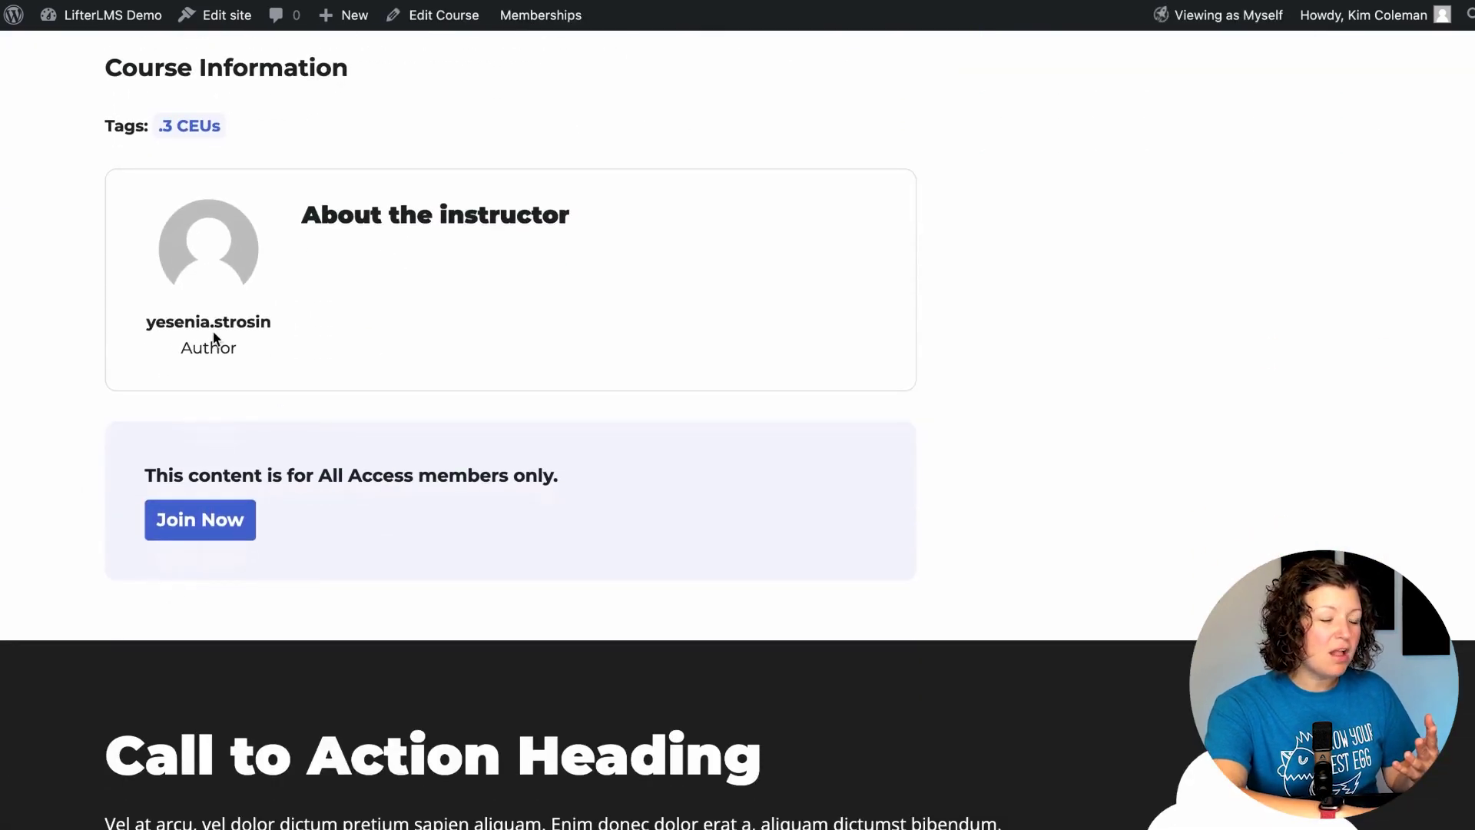
pyautogui.click(245, 529)
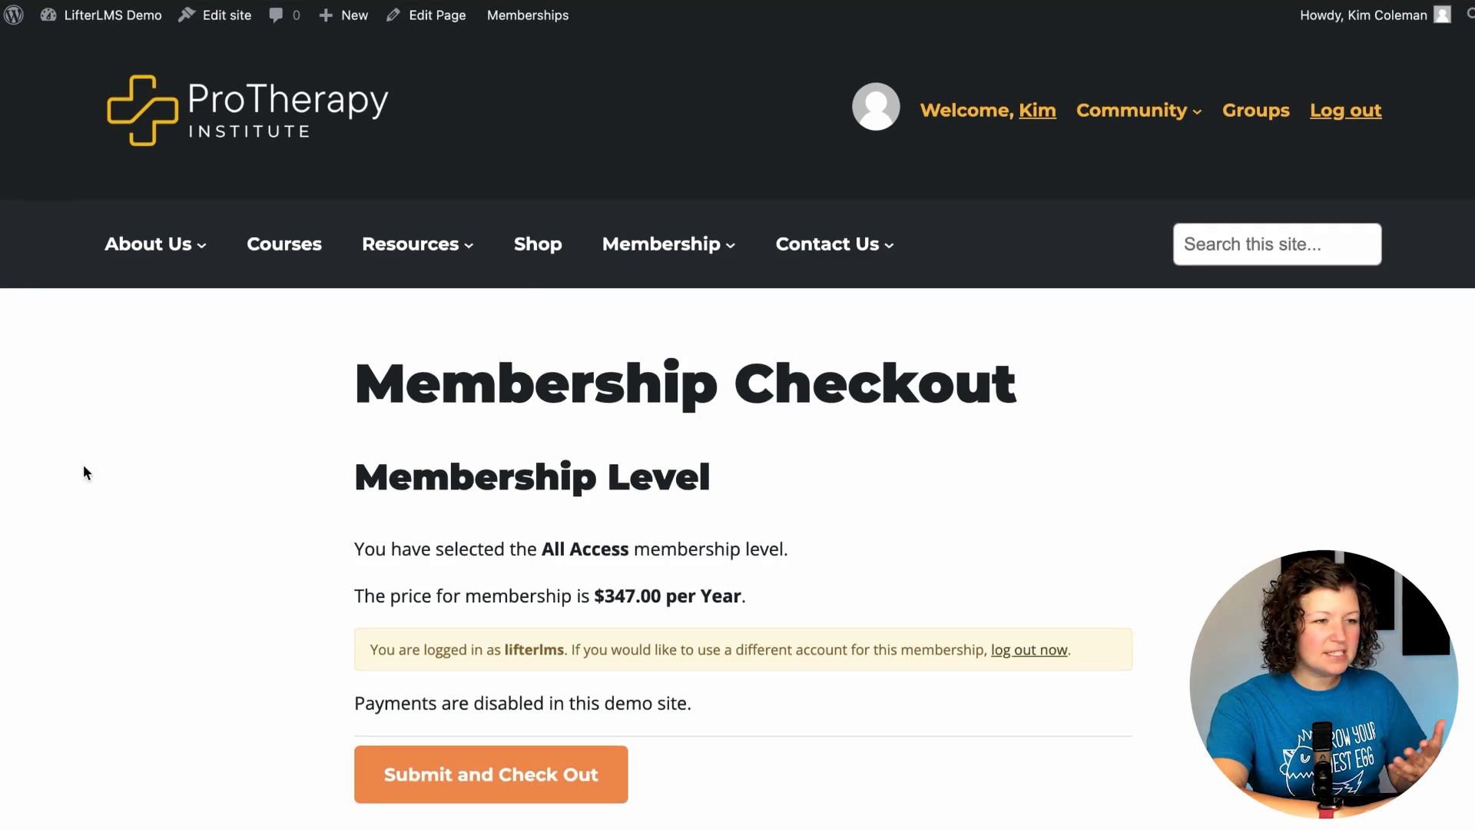
pyautogui.click(73, 15)
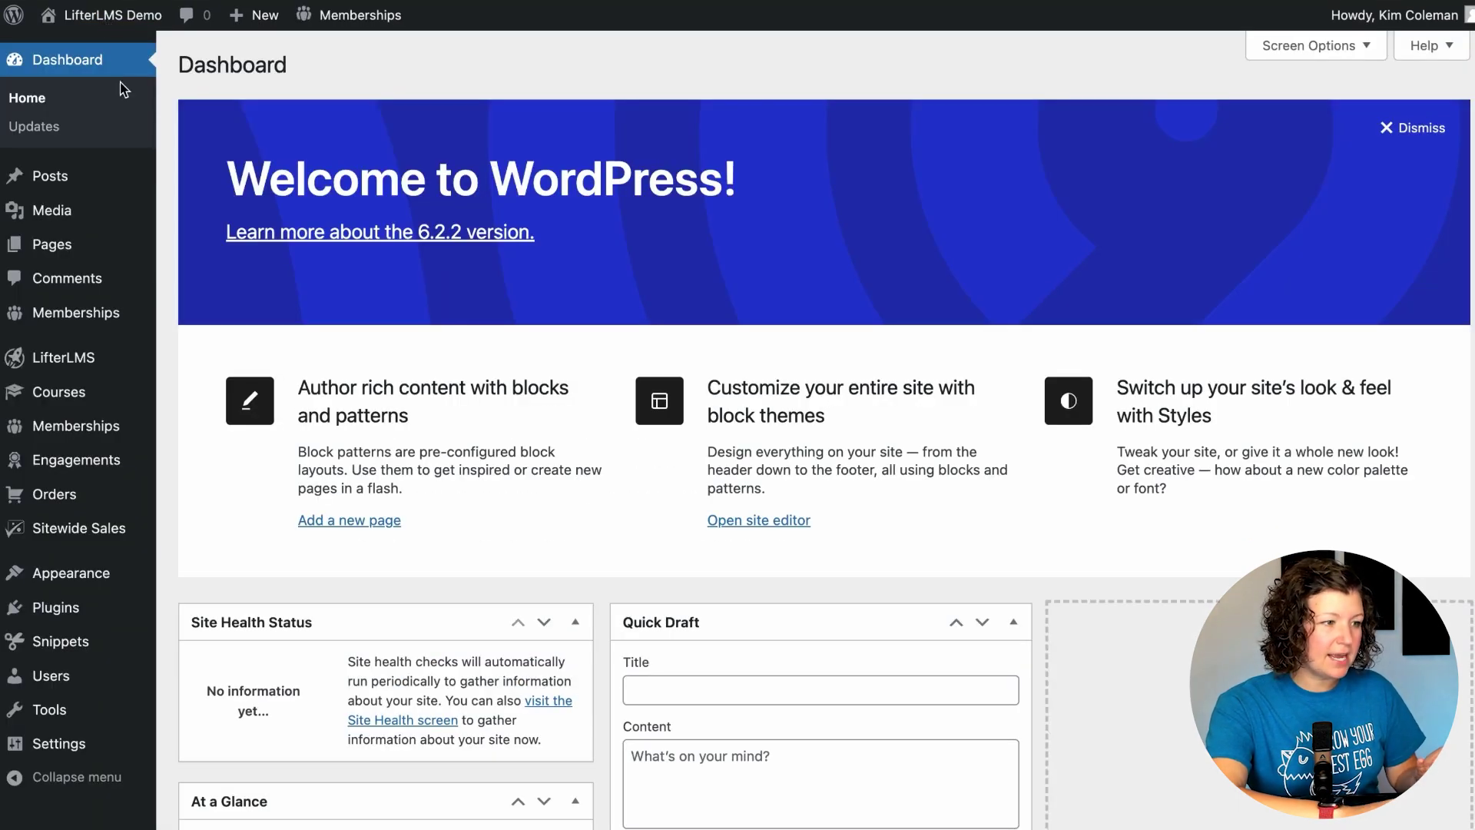
# Dismiss the Welcome panel and start a new code under Memberships > Discount Codes
pyautogui.click(1426, 127)
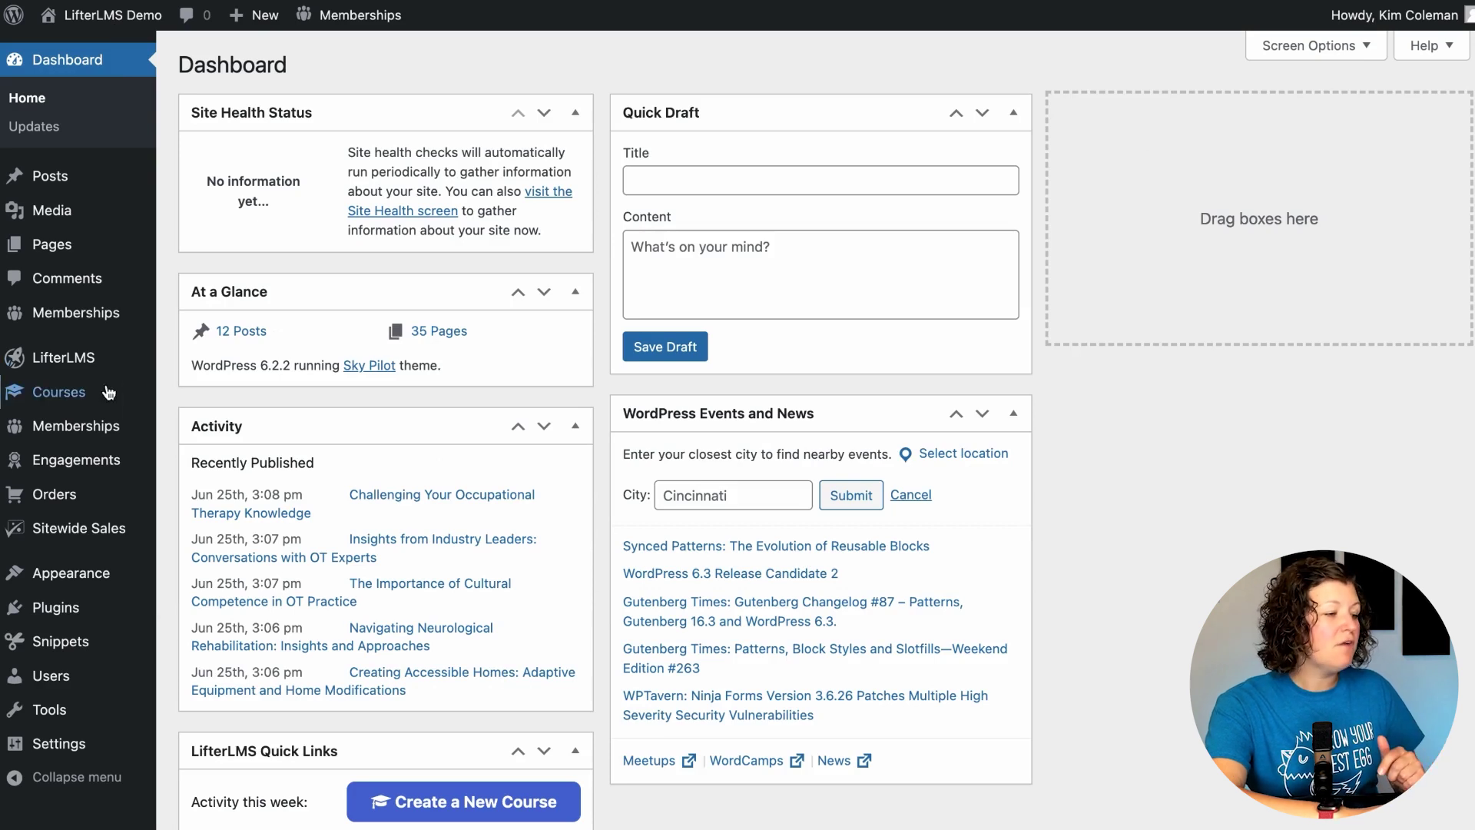
pyautogui.moveTo(109, 394)
pyautogui.moveTo(93, 486)
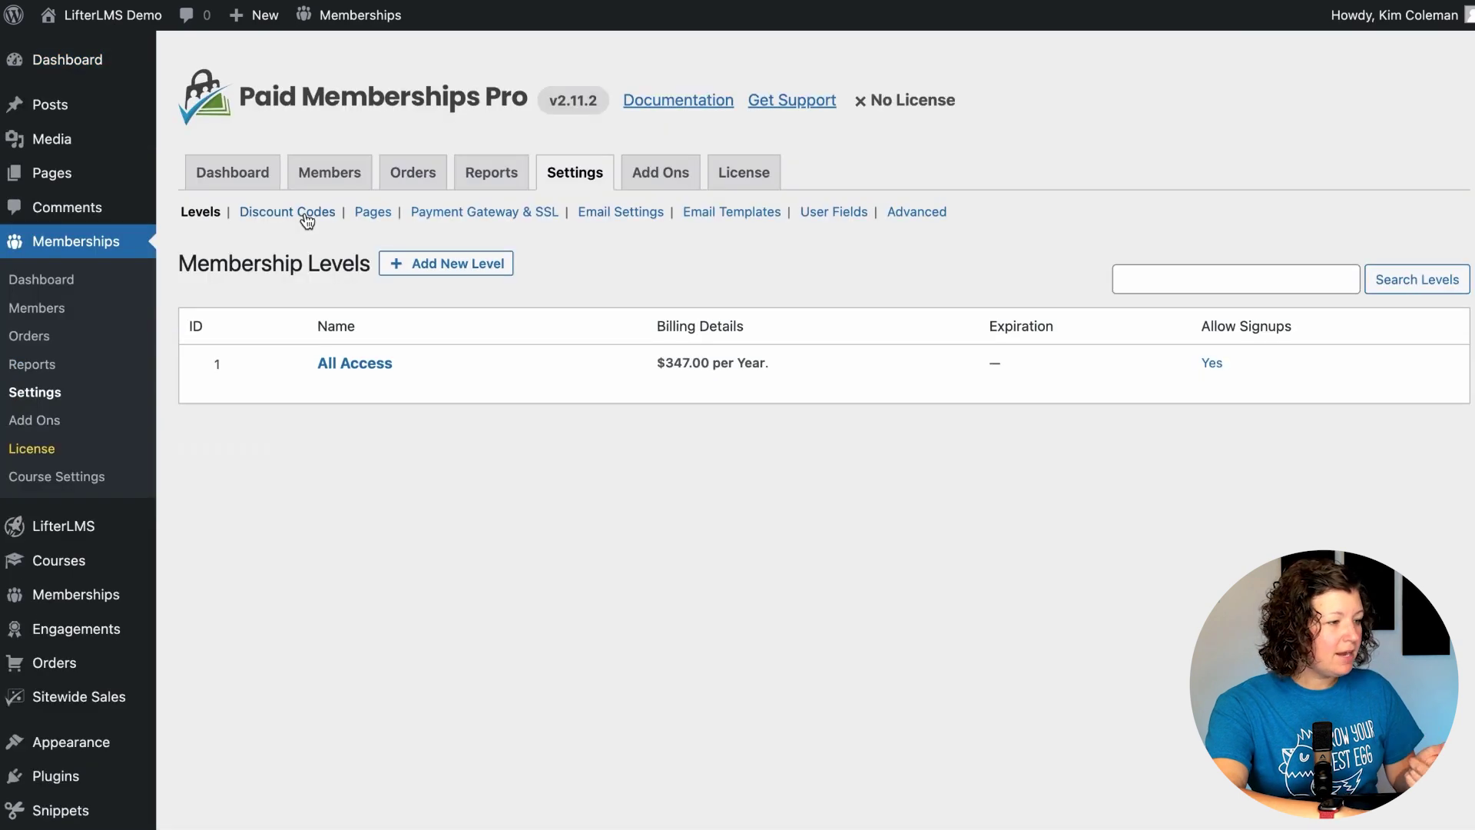
pyautogui.click(306, 220)
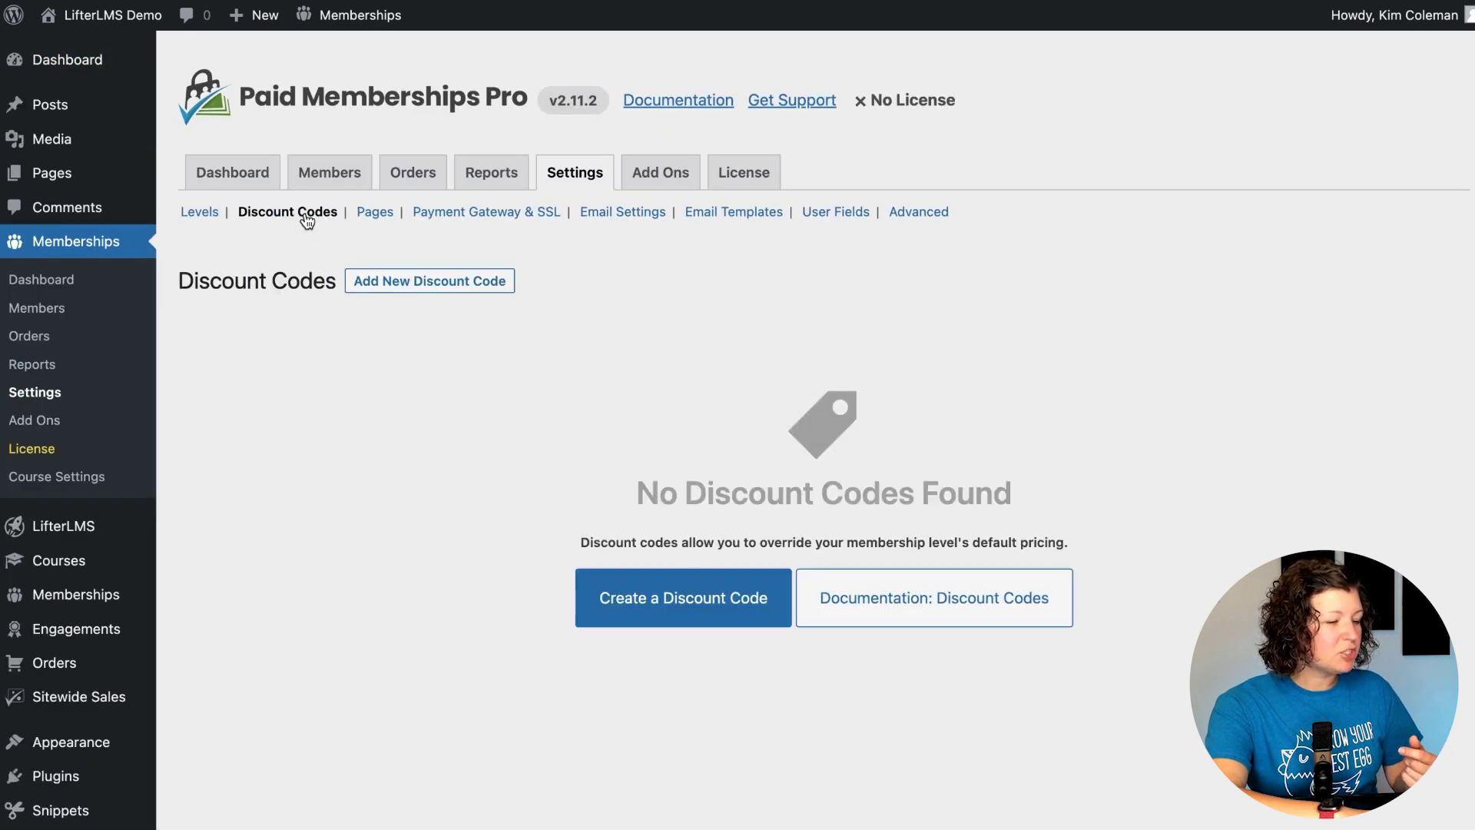
pyautogui.click(649, 597)
# Replace the generated code with backtoschool and begin choosing the expiration month
pyautogui.doubleClick(481, 378)
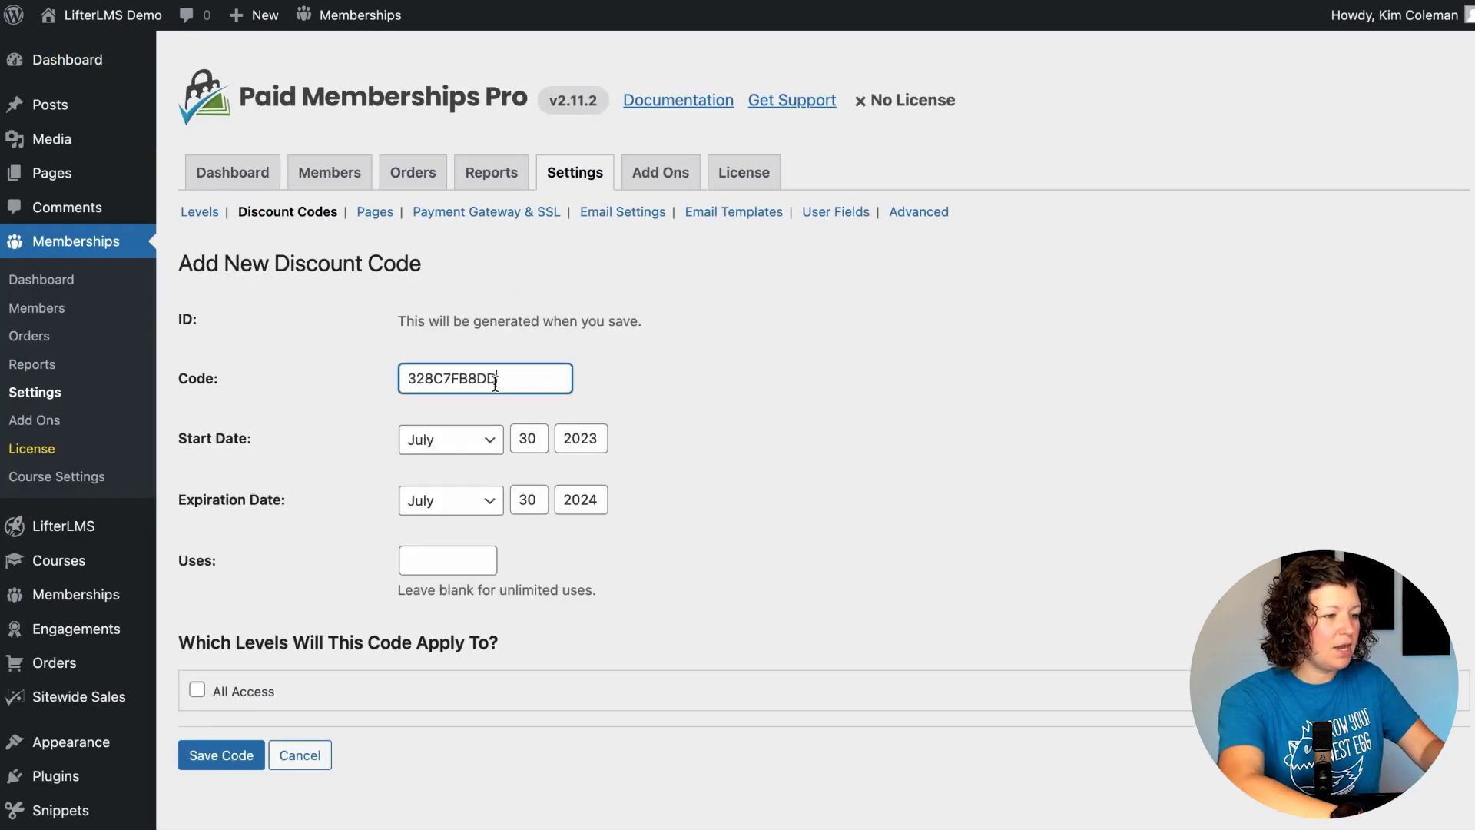
pyautogui.press('BackSpace')
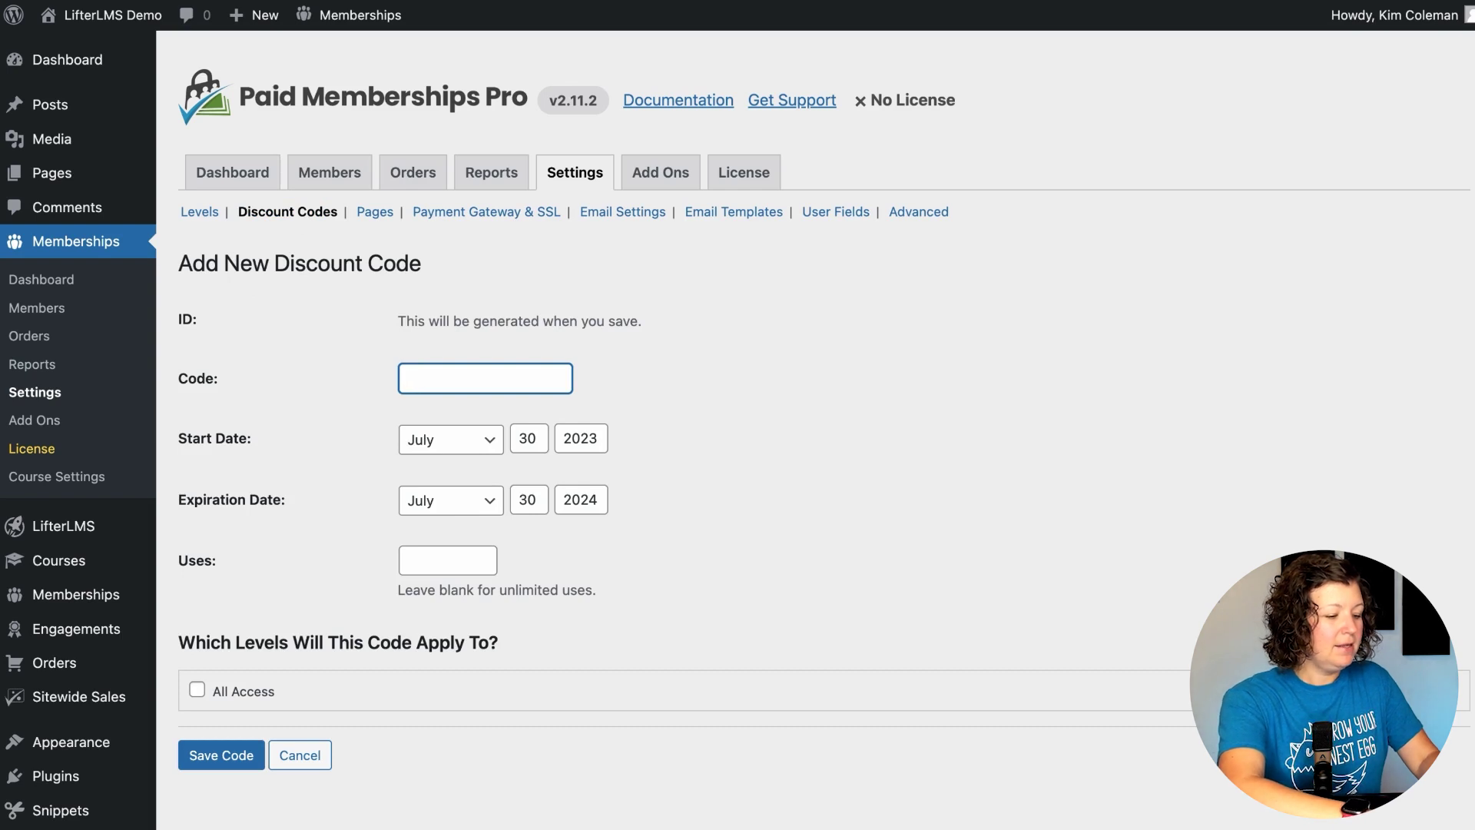
pyautogui.write('backtoschoo')
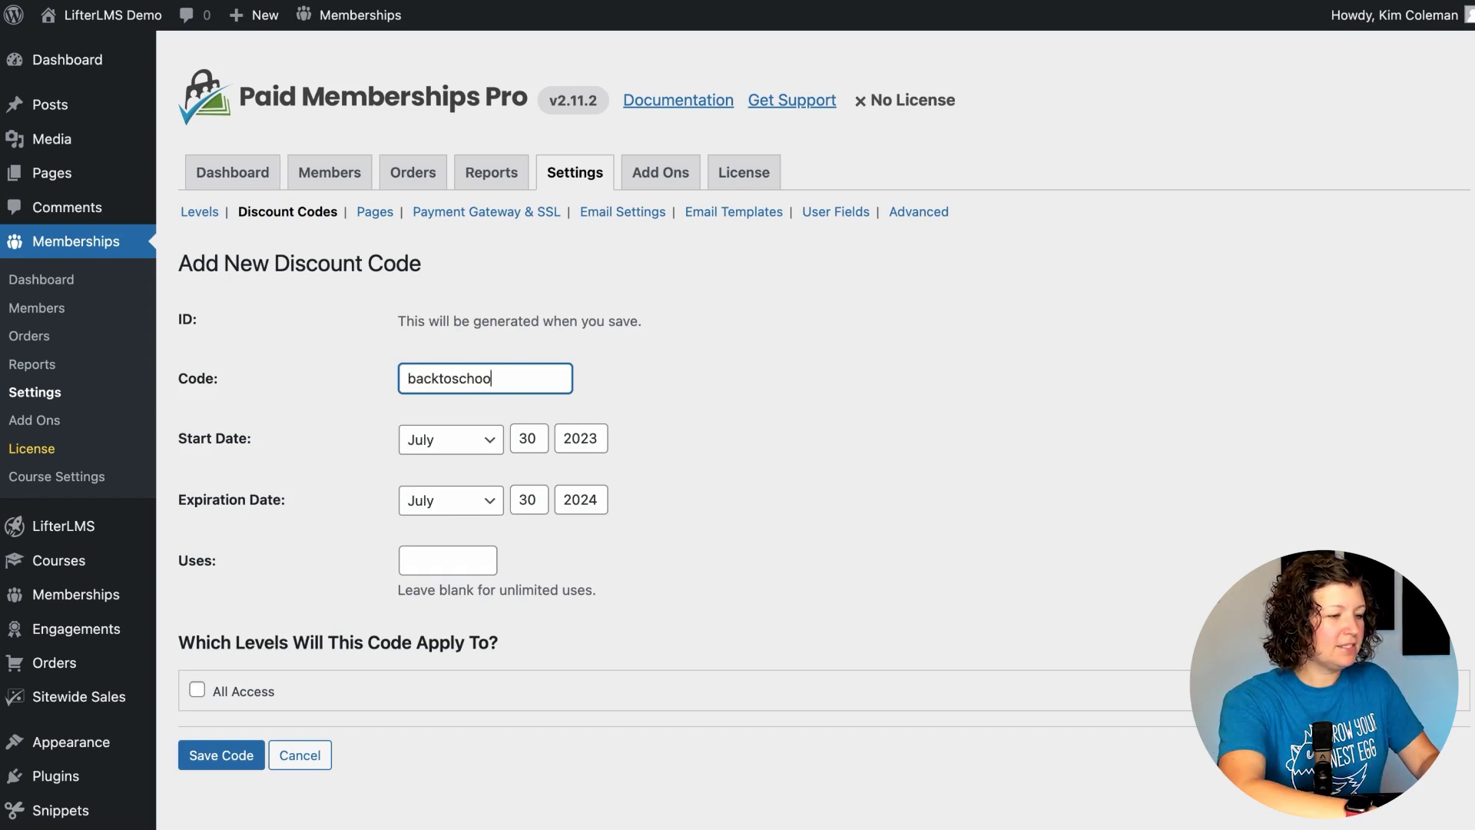
pyautogui.write('l')
pyautogui.press('Tab')
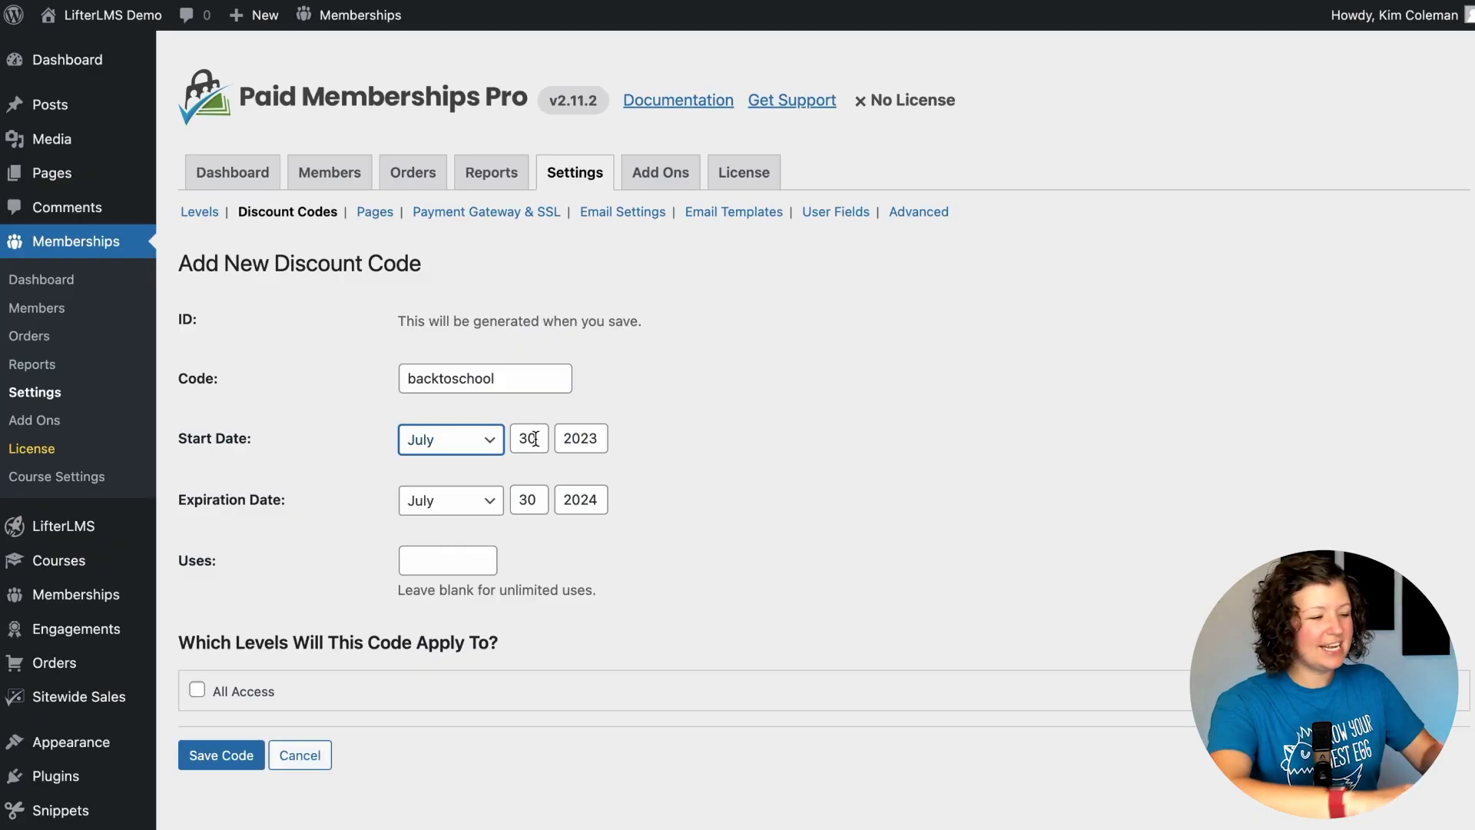
pyautogui.click(455, 503)
# Set the code's expiration date to August 6, 2023
pyautogui.click(446, 520)
pyautogui.click(536, 503)
pyautogui.doubleClick(536, 504)
pyautogui.write('6')
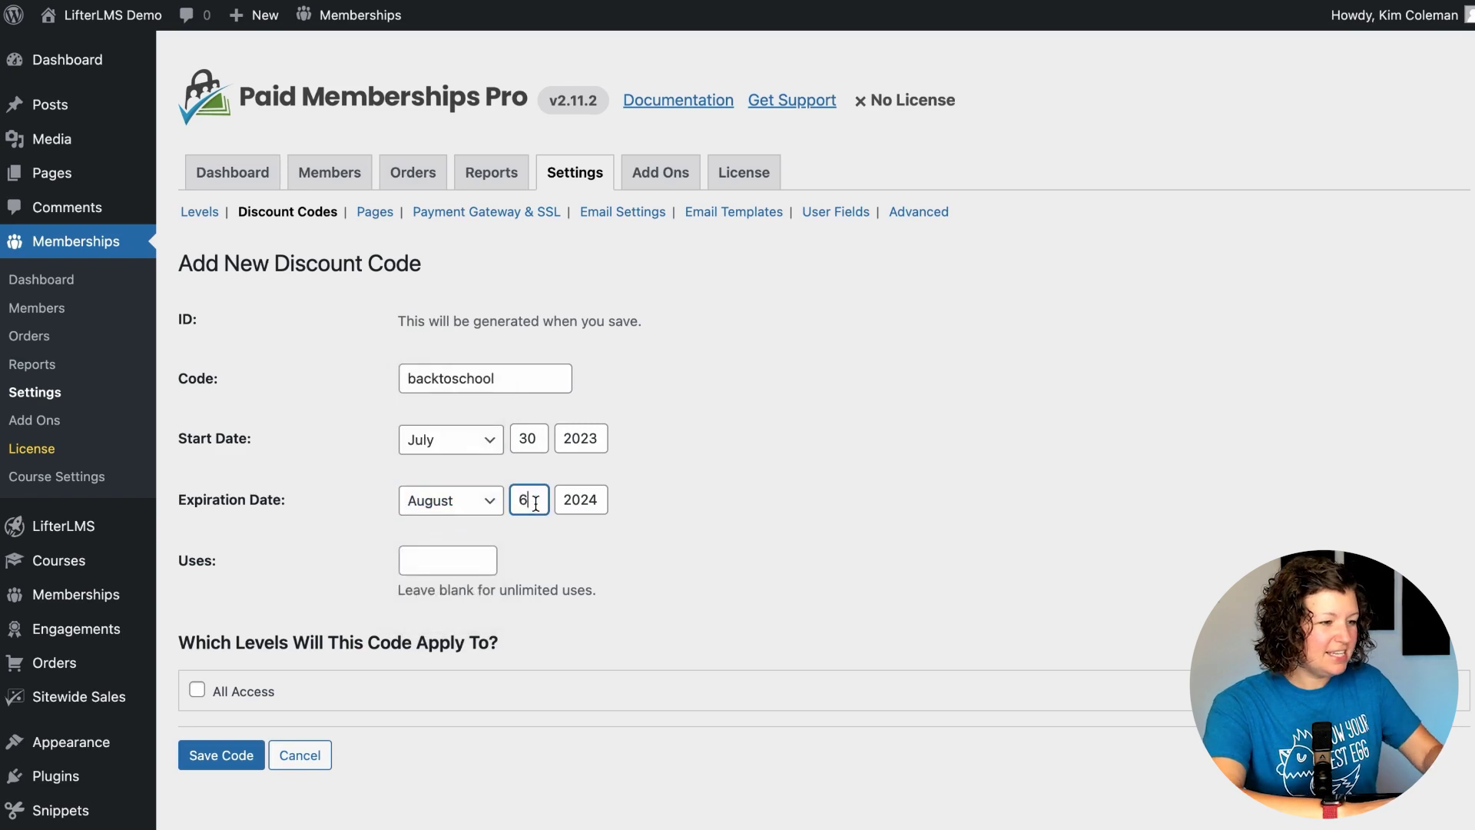
pyautogui.click(600, 499)
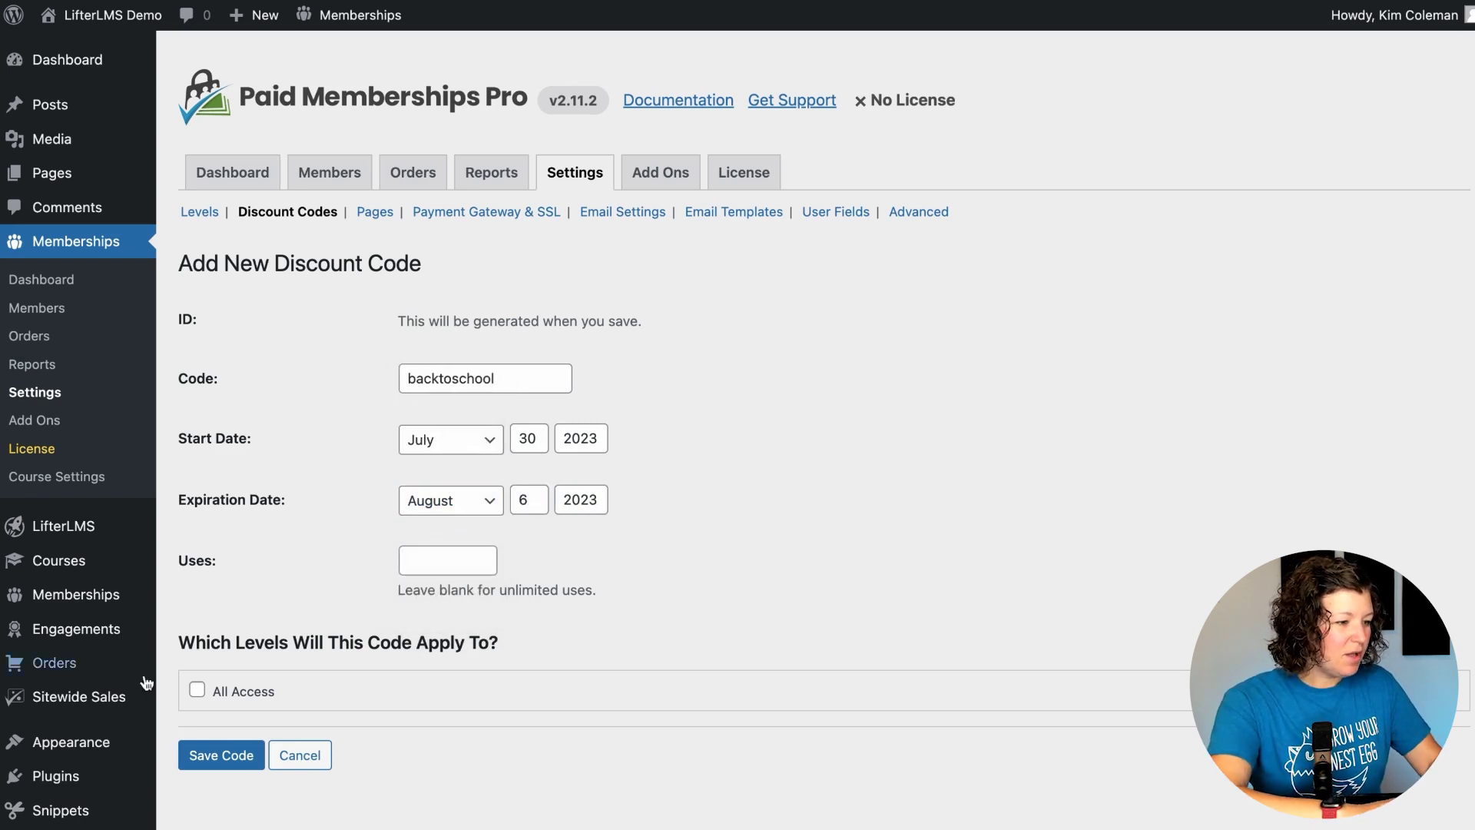
# Apply the code to All Access with $247 initial payment and $247 billing amount, and save it
pyautogui.click(197, 690)
pyautogui.scroll(-3, 284, 512)
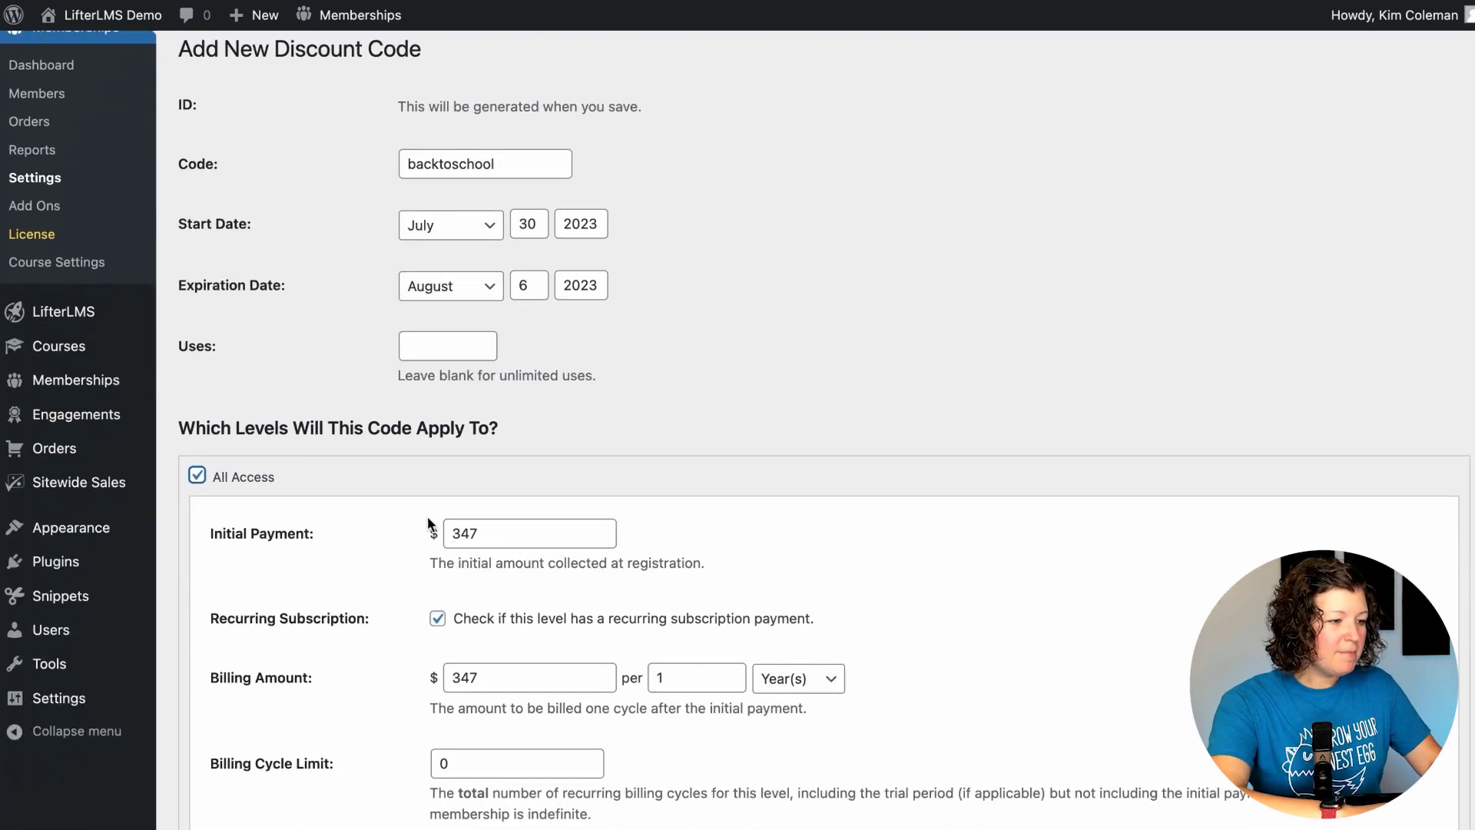
pyautogui.click(459, 534)
pyautogui.press('BackSpace')
pyautogui.write('2')
pyautogui.click(327, 624)
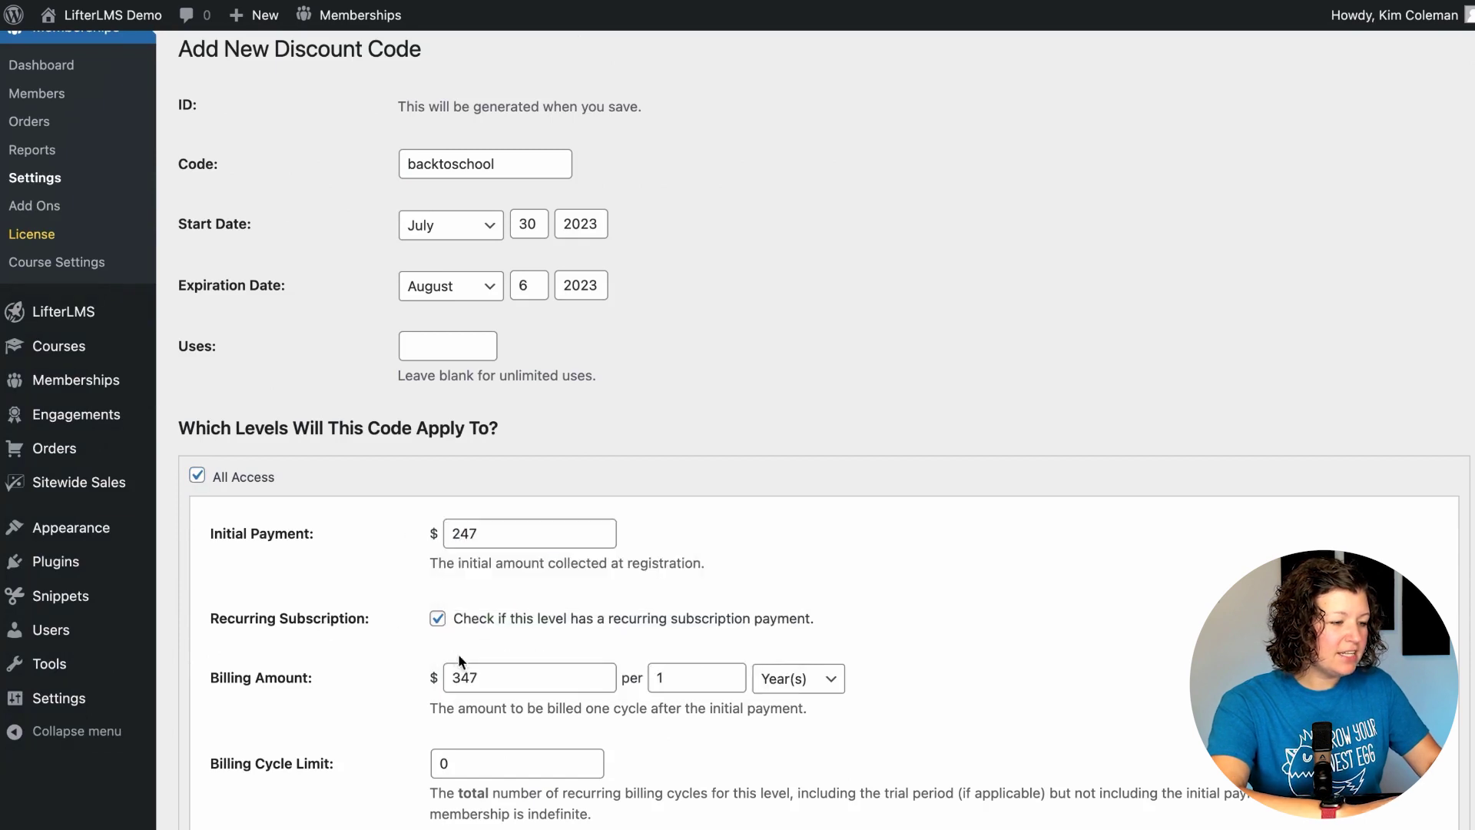
pyautogui.click(459, 677)
pyautogui.press('BackSpace')
pyautogui.write('2')
pyautogui.click(389, 649)
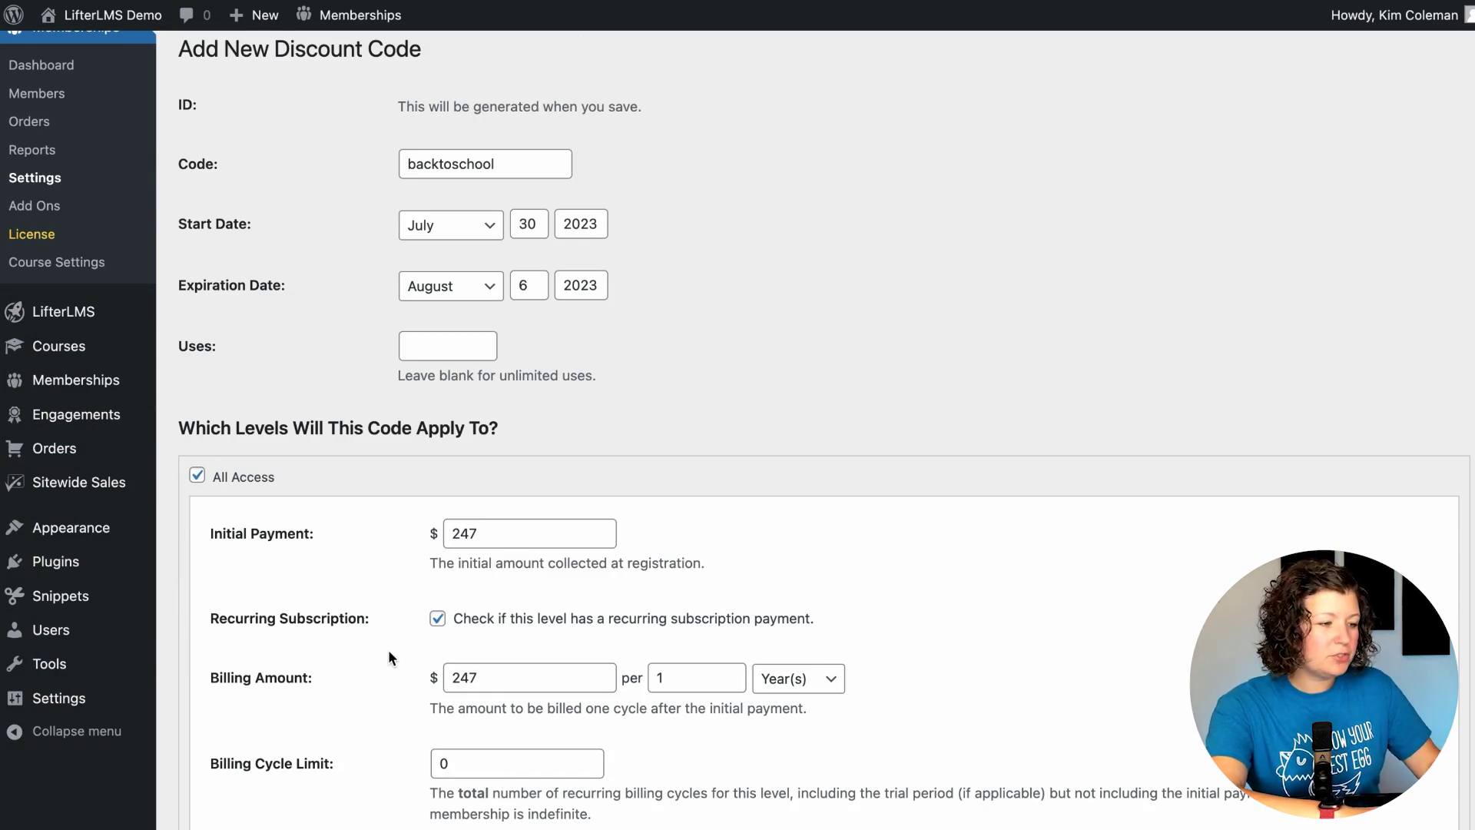
pyautogui.scroll(-5, 389, 649)
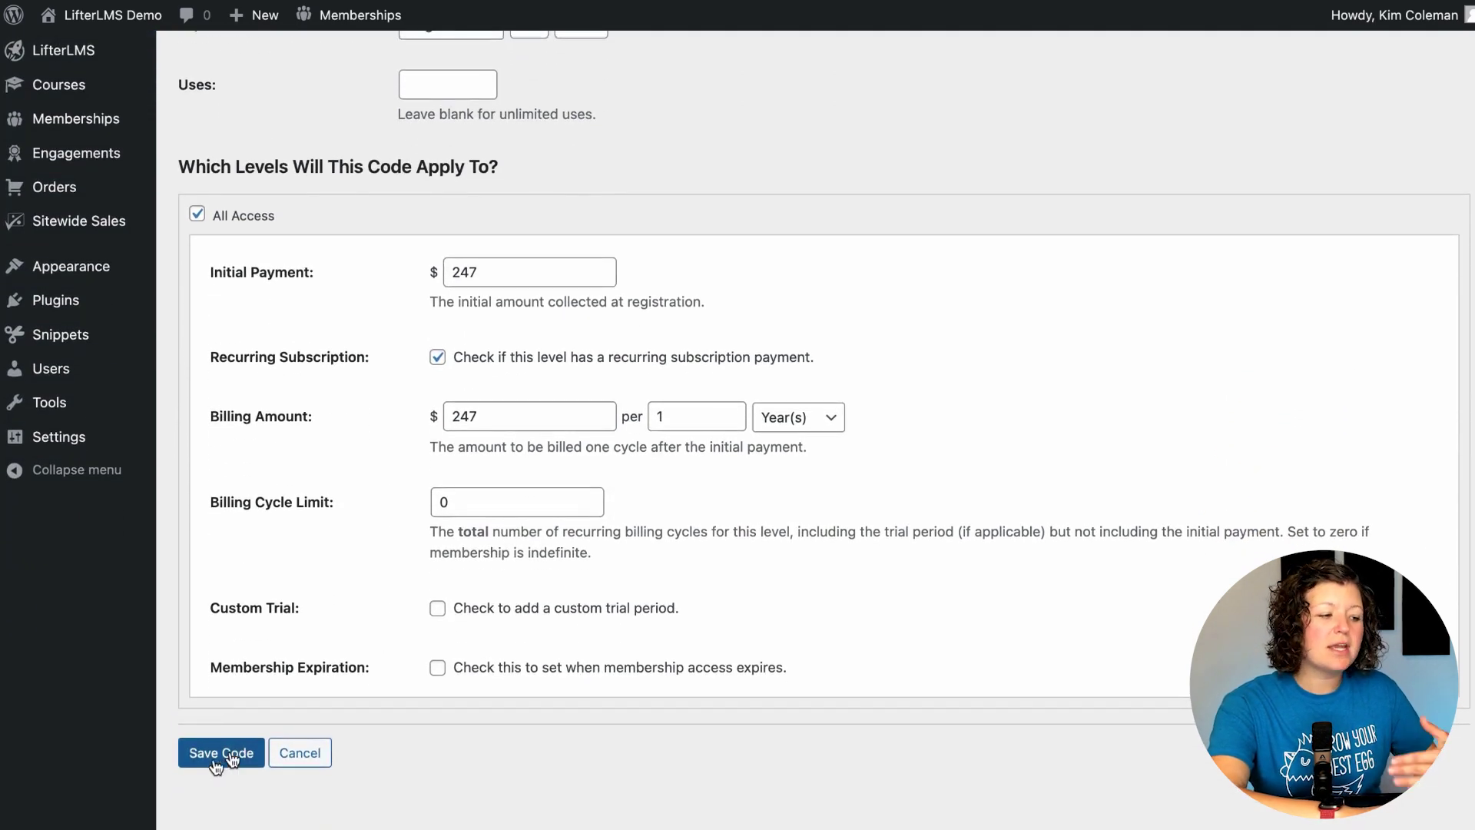
pyautogui.click(219, 759)
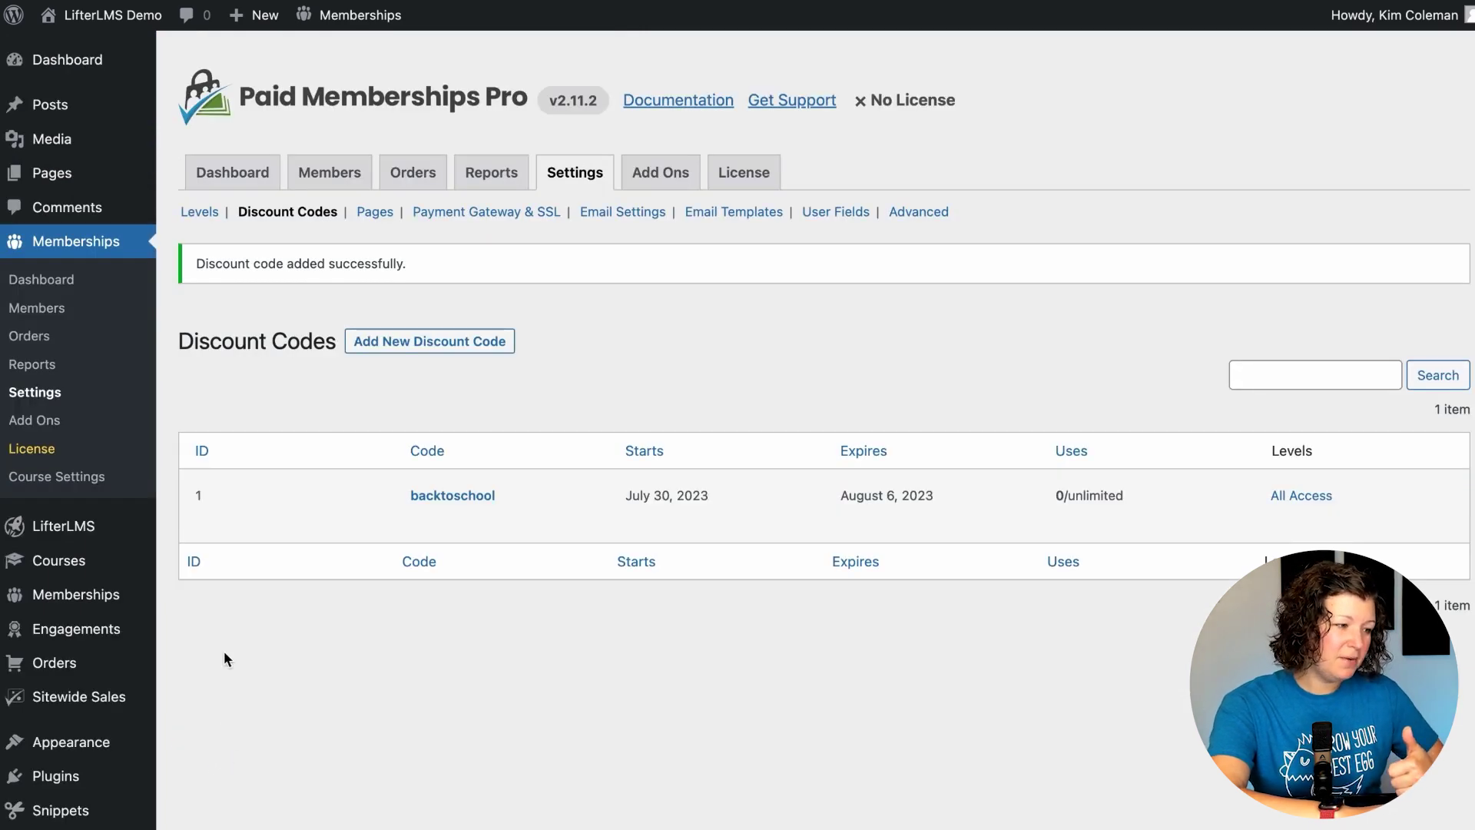
# Create a new sitewide sale named 'Back to School 2023'
pyautogui.moveTo(127, 626)
pyautogui.click(106, 696)
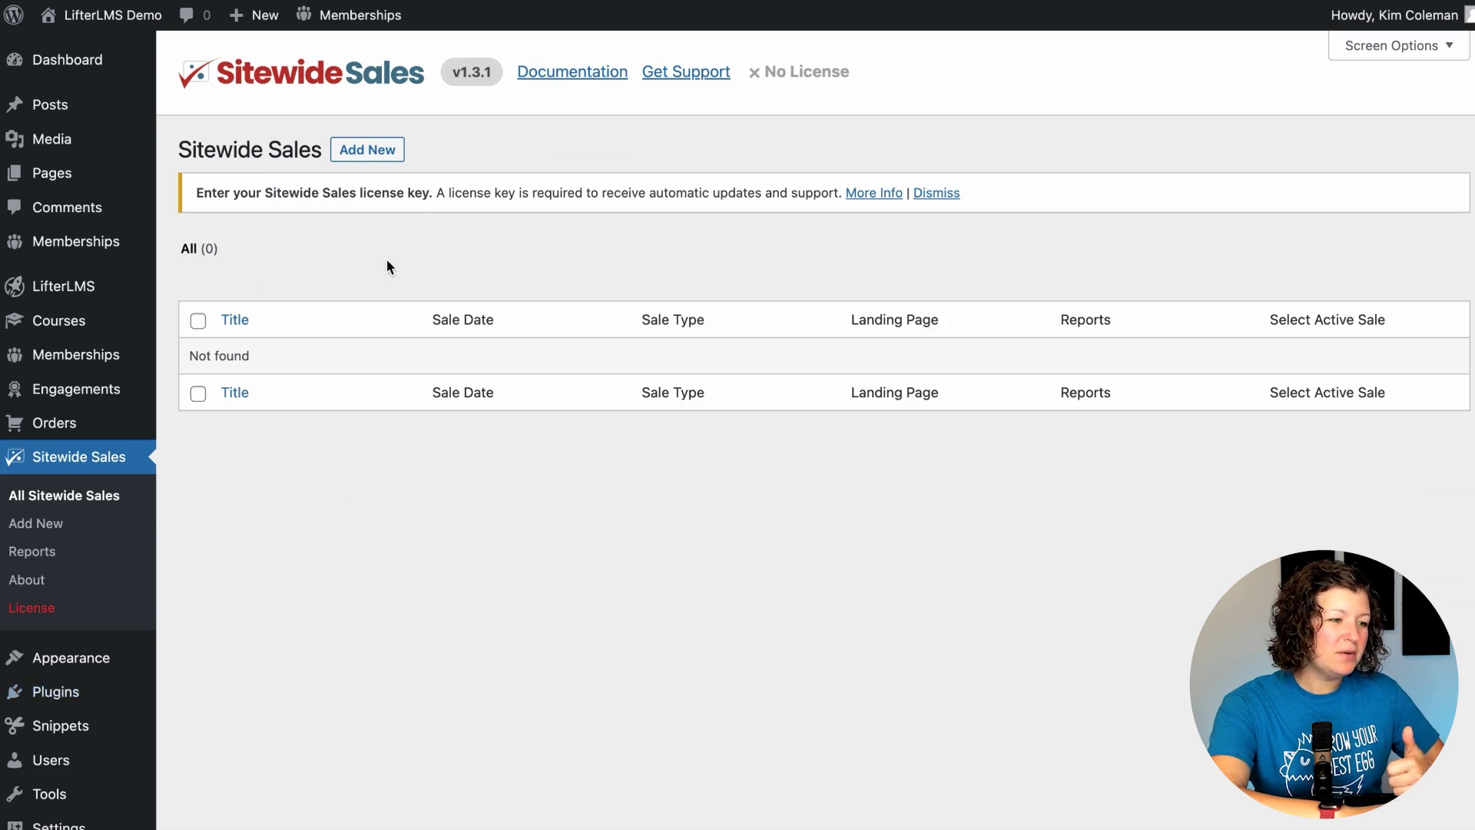
pyautogui.click(916, 194)
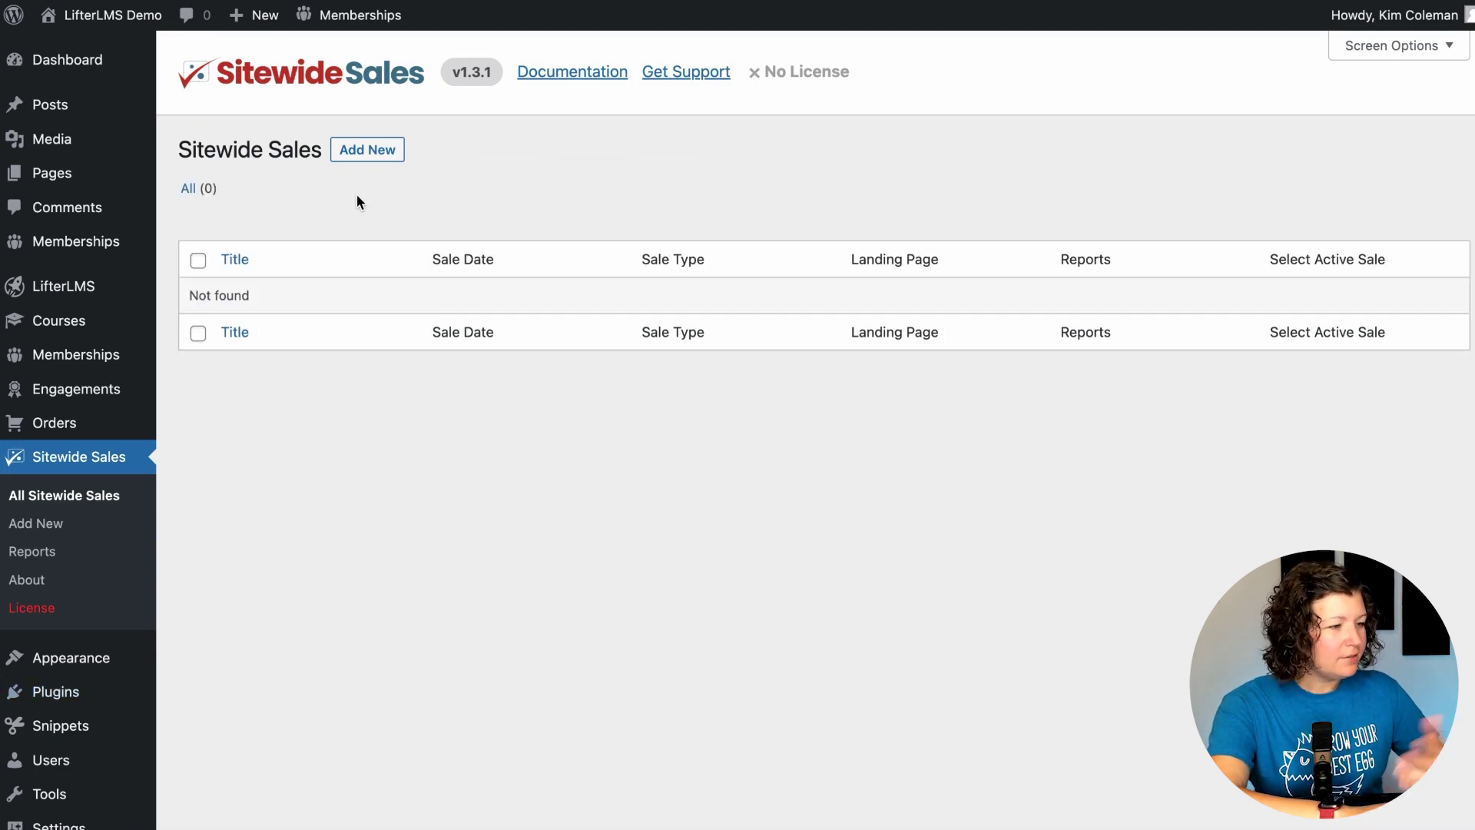
pyautogui.click(362, 151)
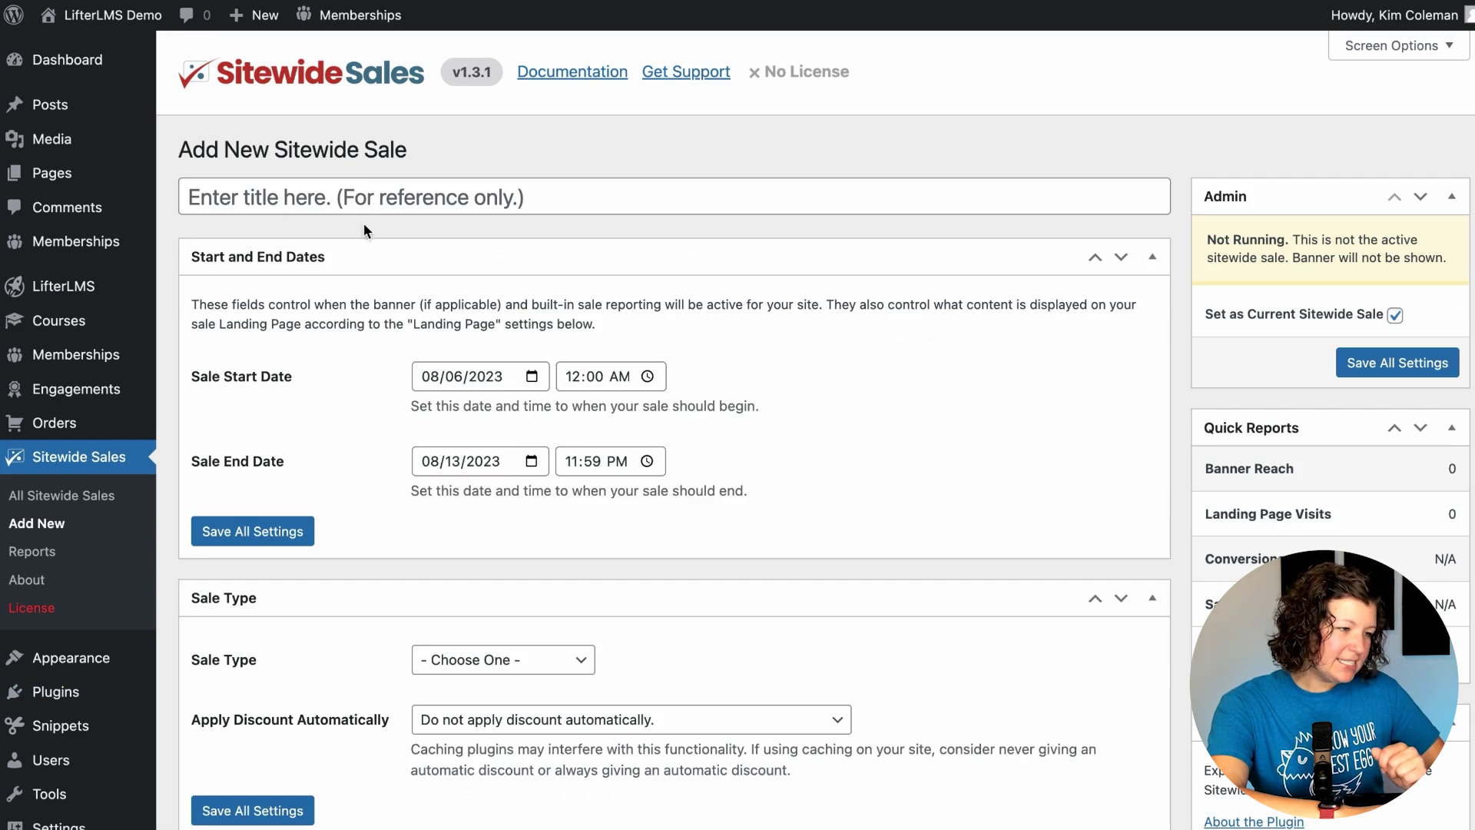
pyautogui.write('Back to ')
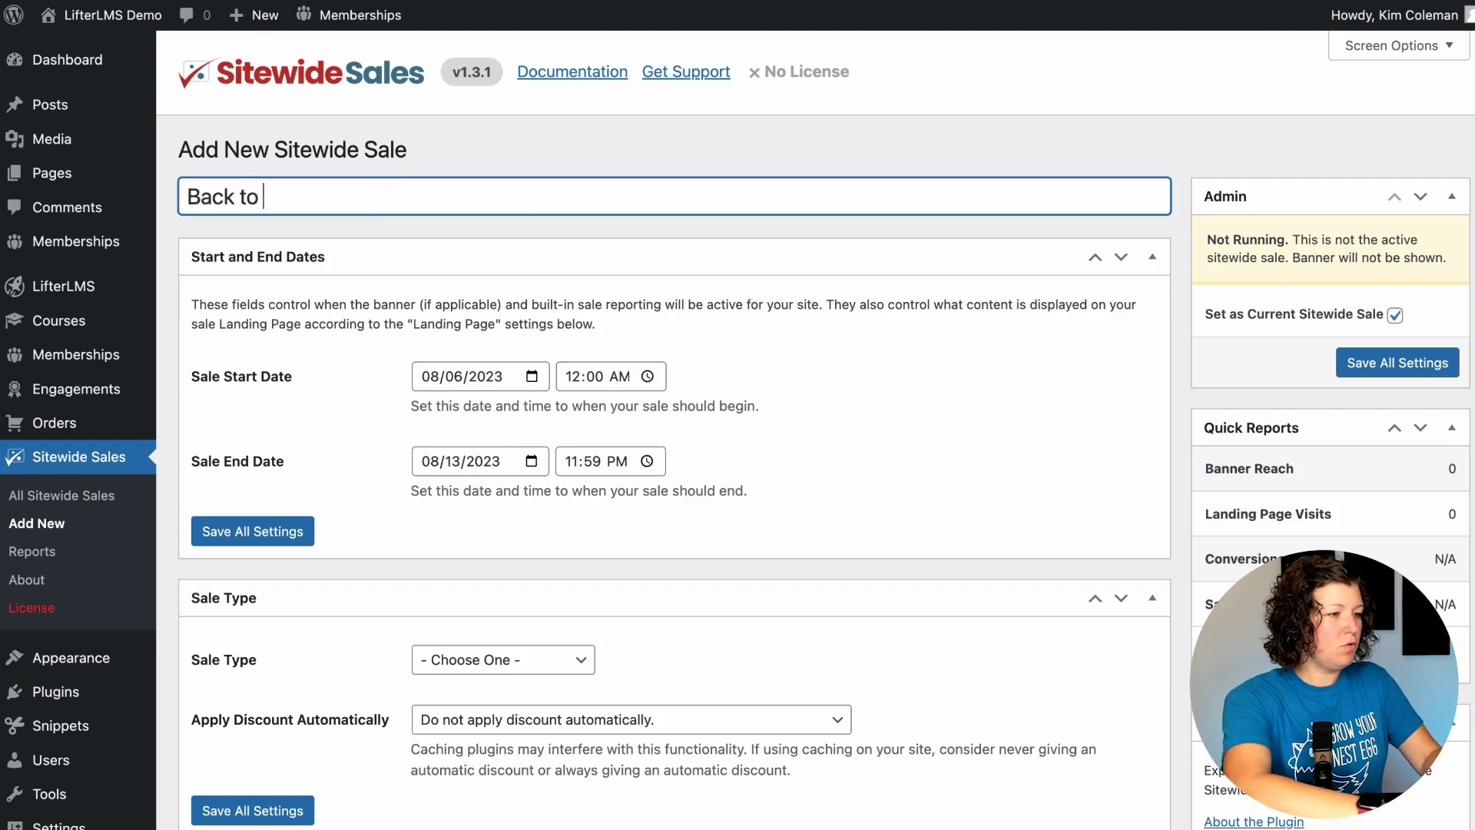
pyautogui.write('School ')
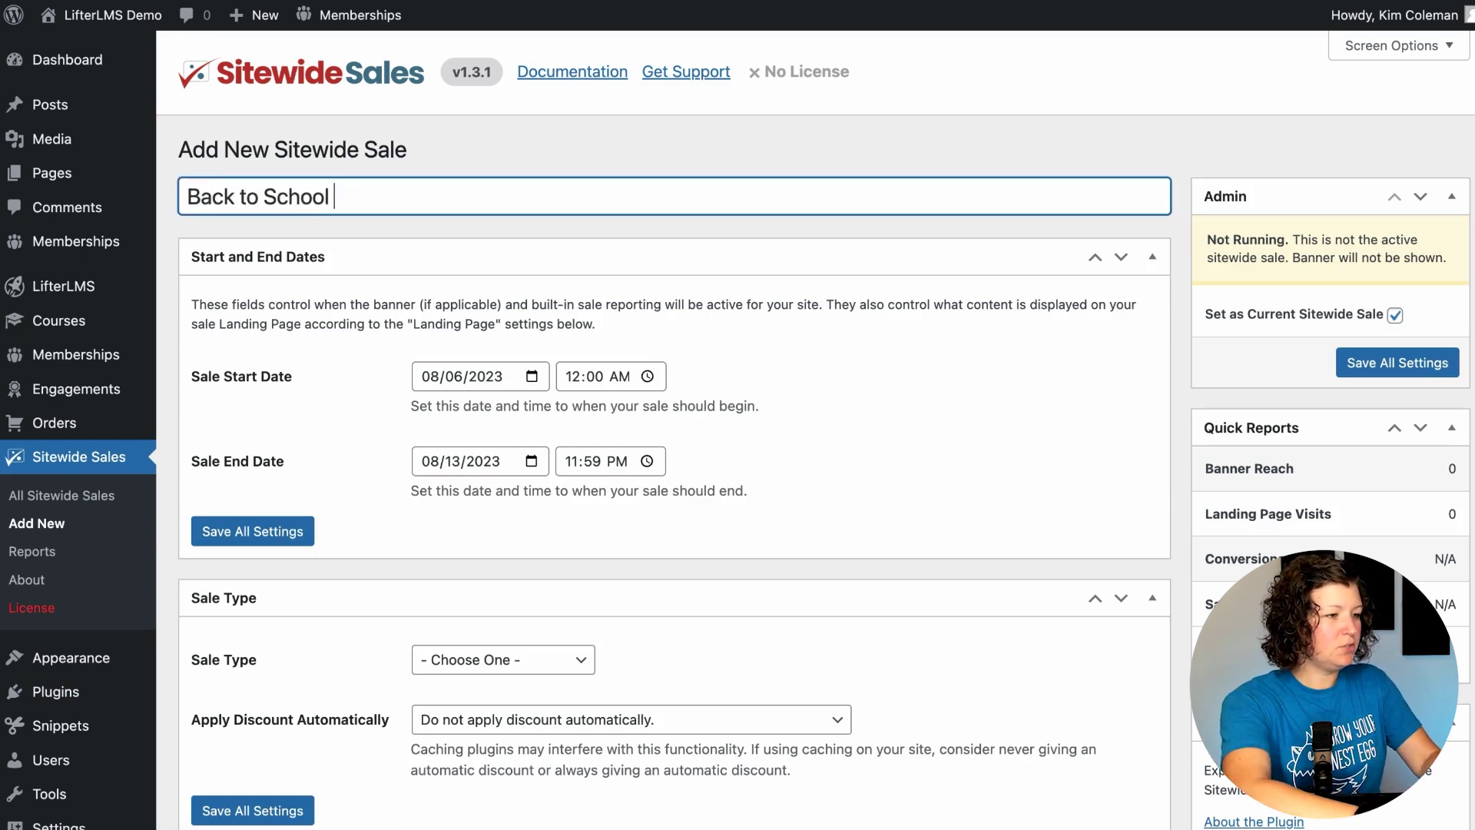
pyautogui.write('2023')
# Schedule the sale from July 30 to August 5, 2023
pyautogui.click(474, 376)
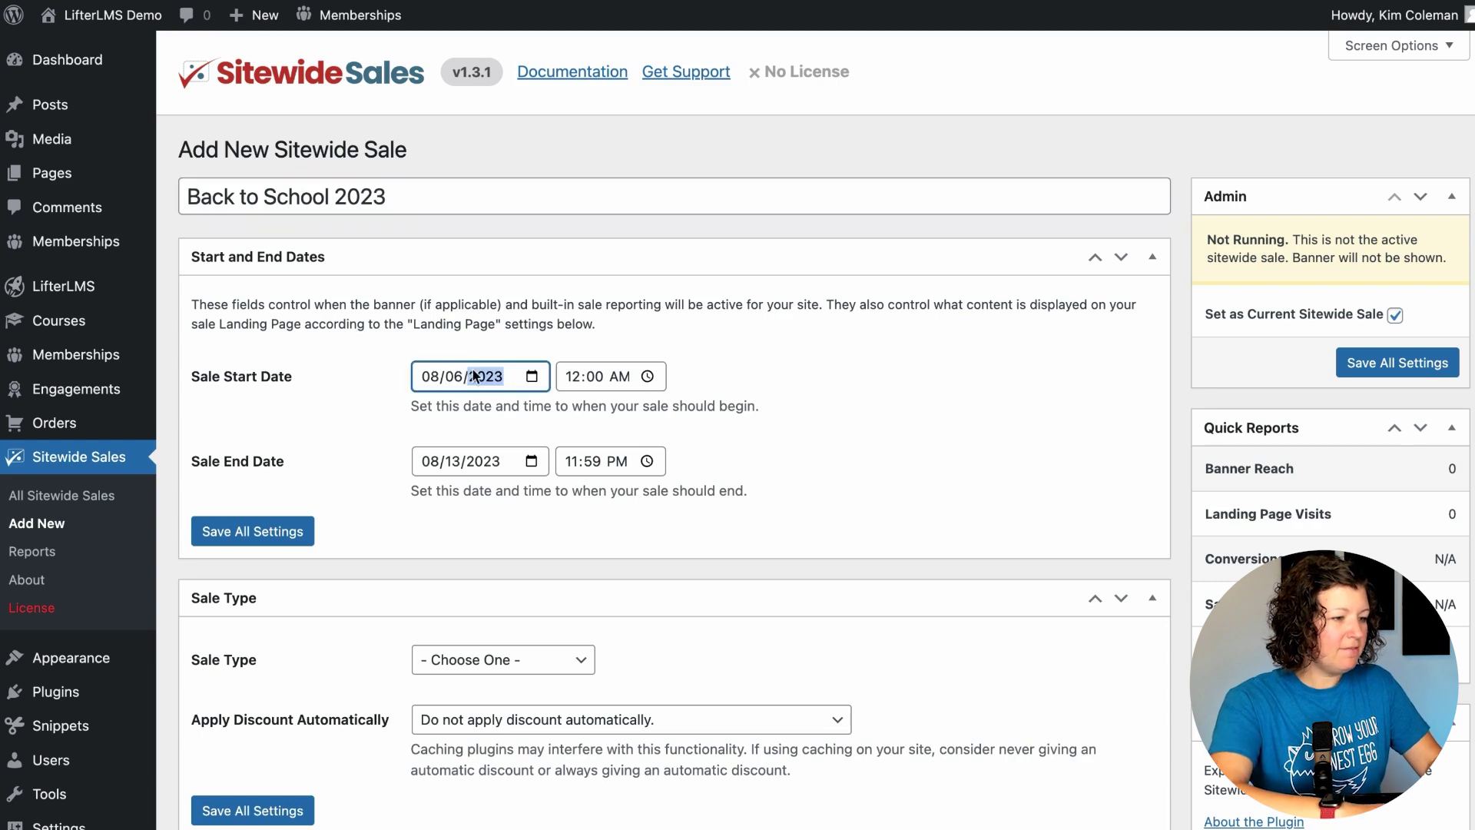
pyautogui.click(531, 377)
pyautogui.click(572, 415)
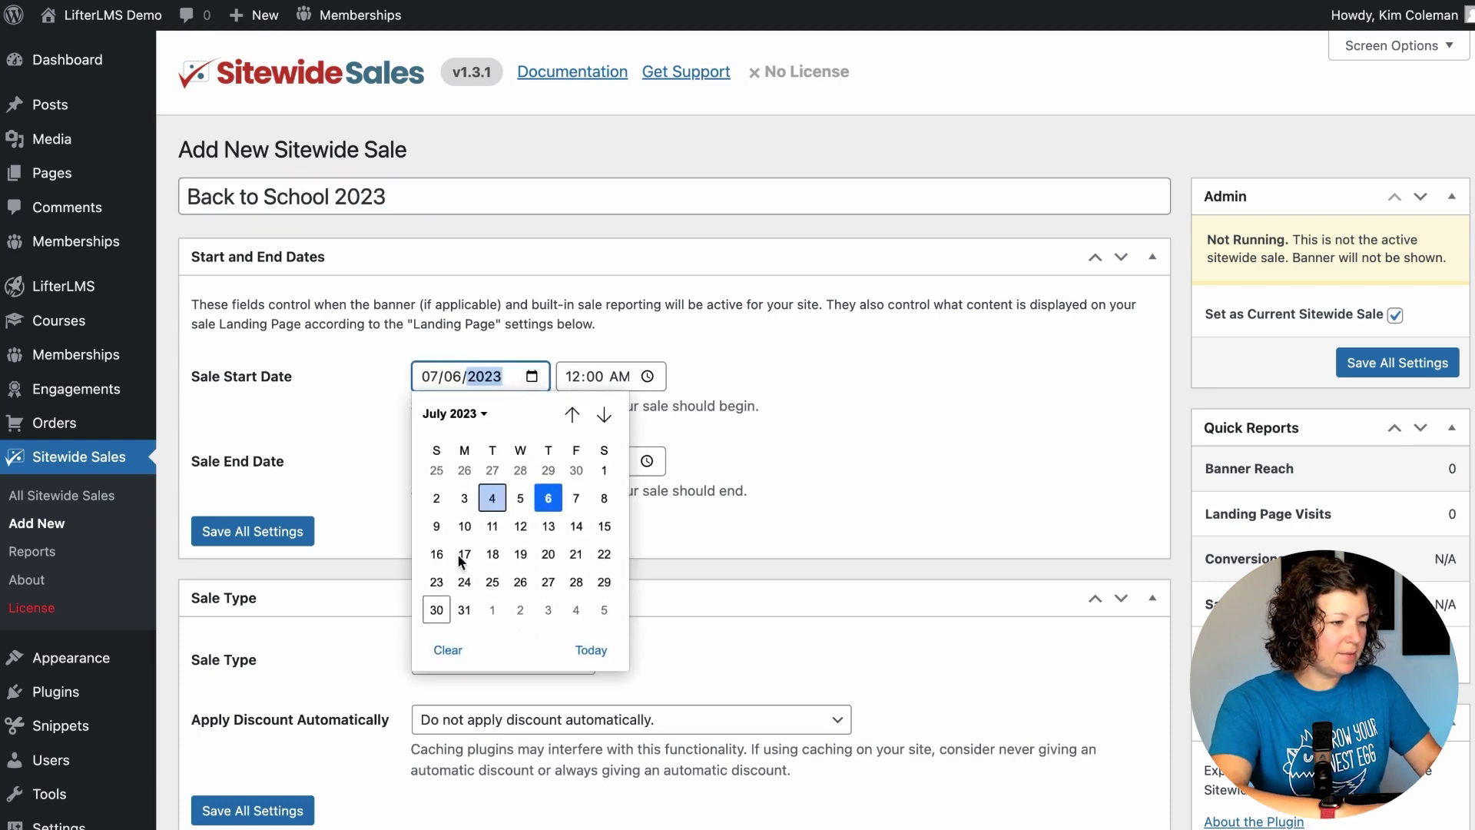
pyautogui.click(436, 611)
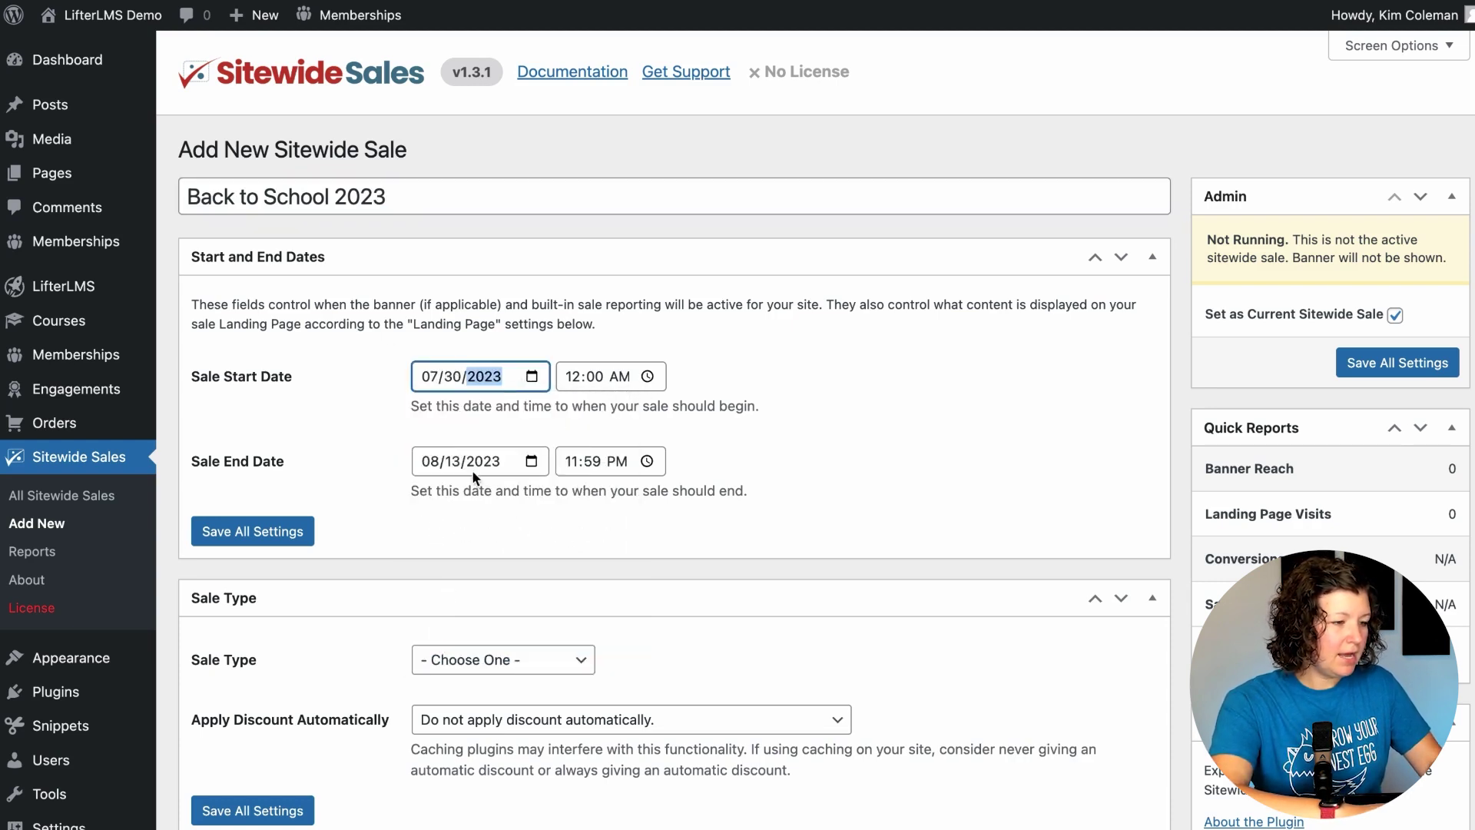
pyautogui.click(531, 461)
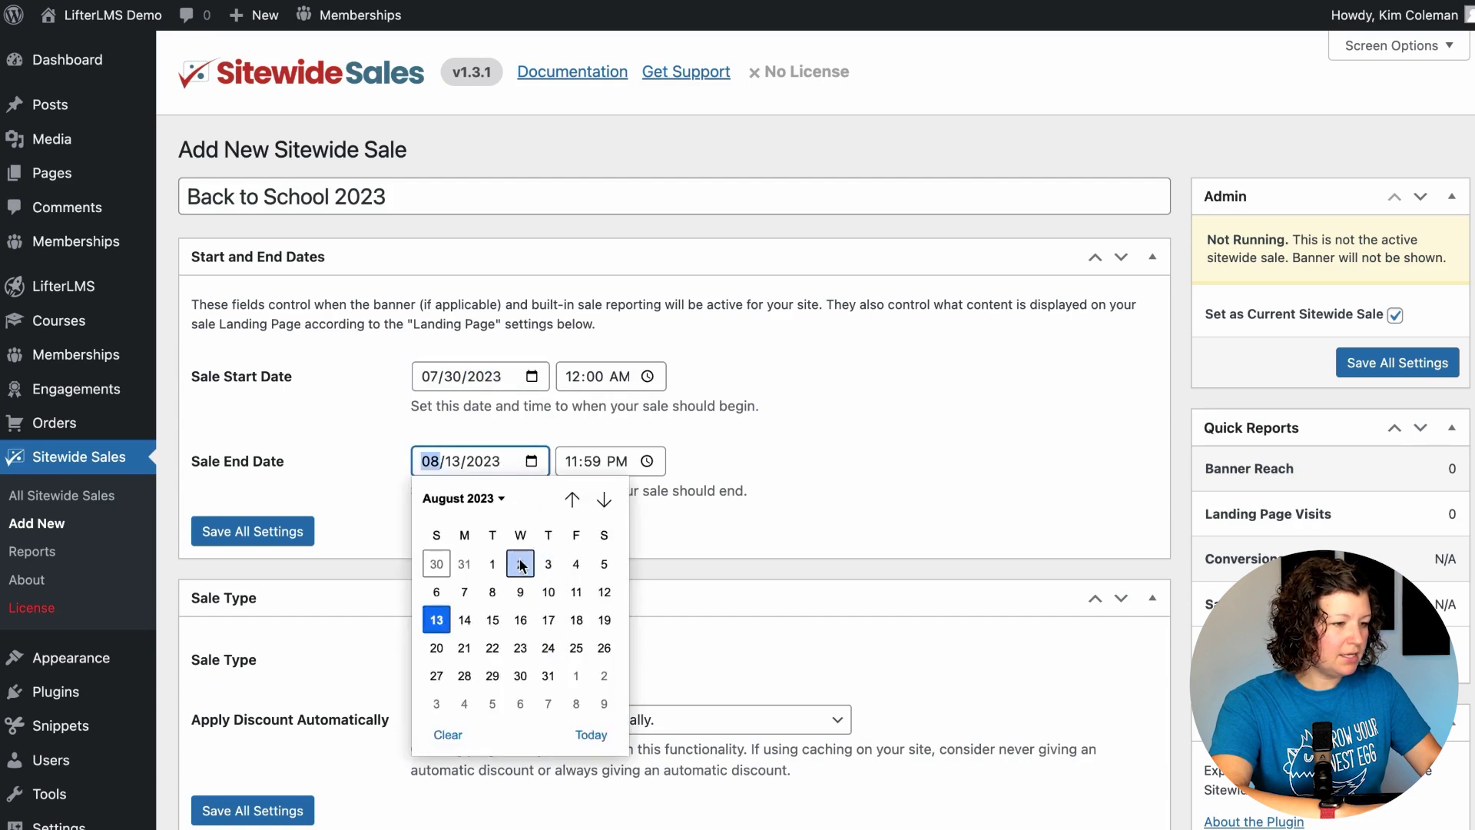
pyautogui.click(604, 564)
# Make it a Paid Memberships Pro sale using backtoschool, with a reusable block as banner
pyautogui.scroll(-1, 384, 527)
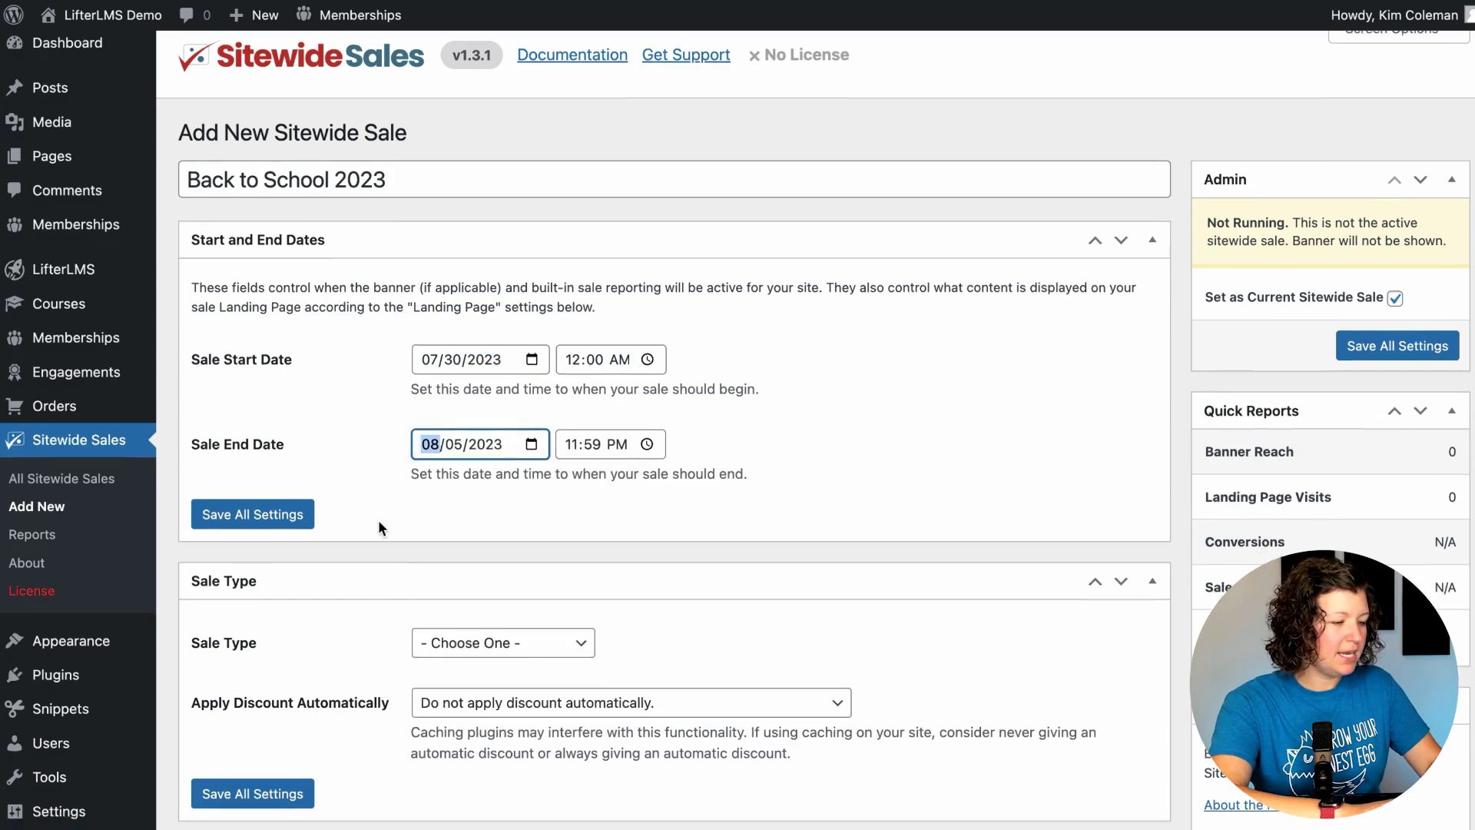
pyautogui.scroll(-3, 379, 528)
pyautogui.click(503, 562)
pyautogui.click(451, 585)
pyautogui.scroll(-1, 366, 607)
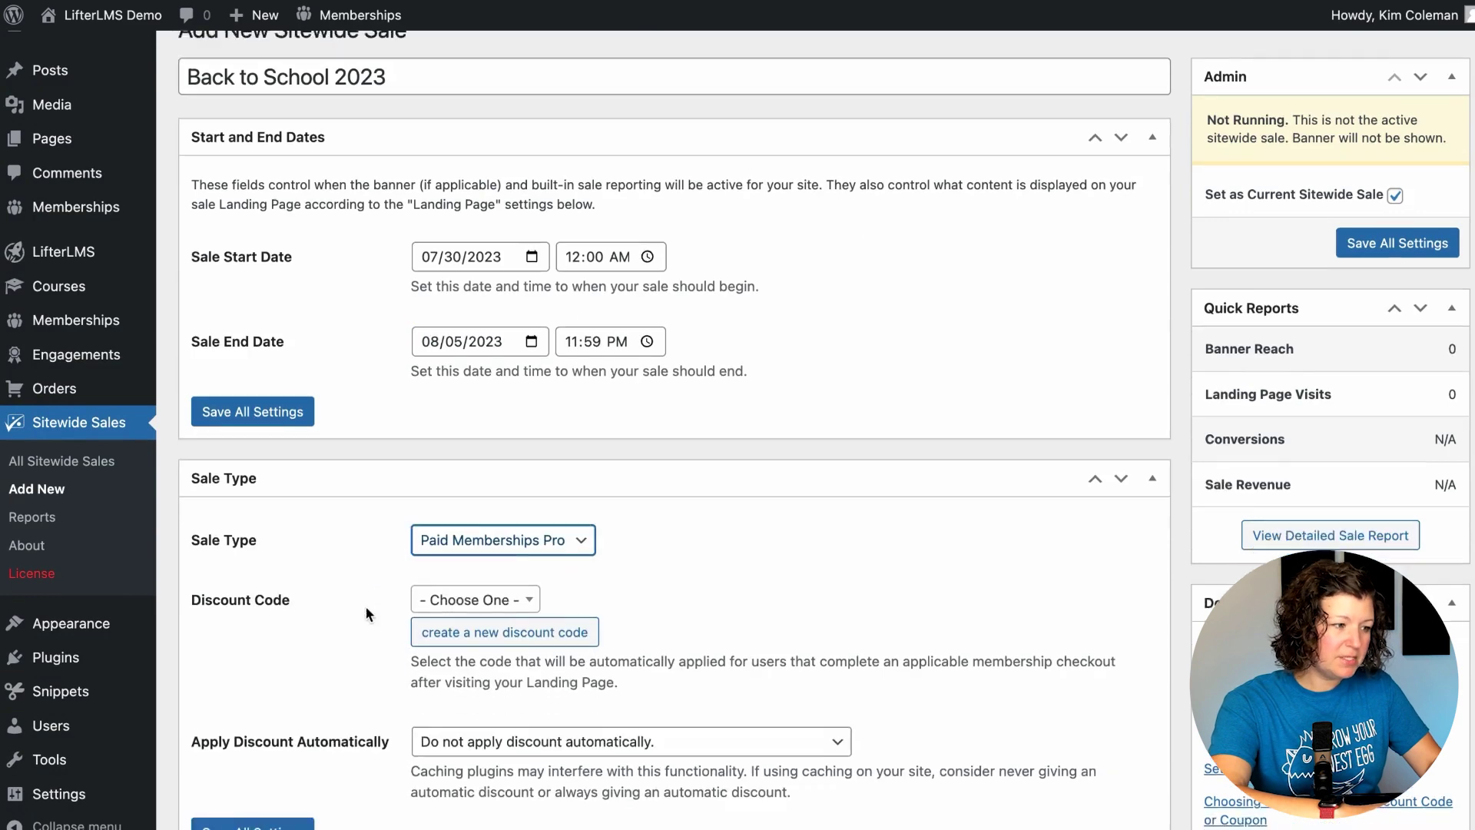
pyautogui.scroll(-3, 366, 606)
pyautogui.click(468, 493)
pyautogui.click(461, 602)
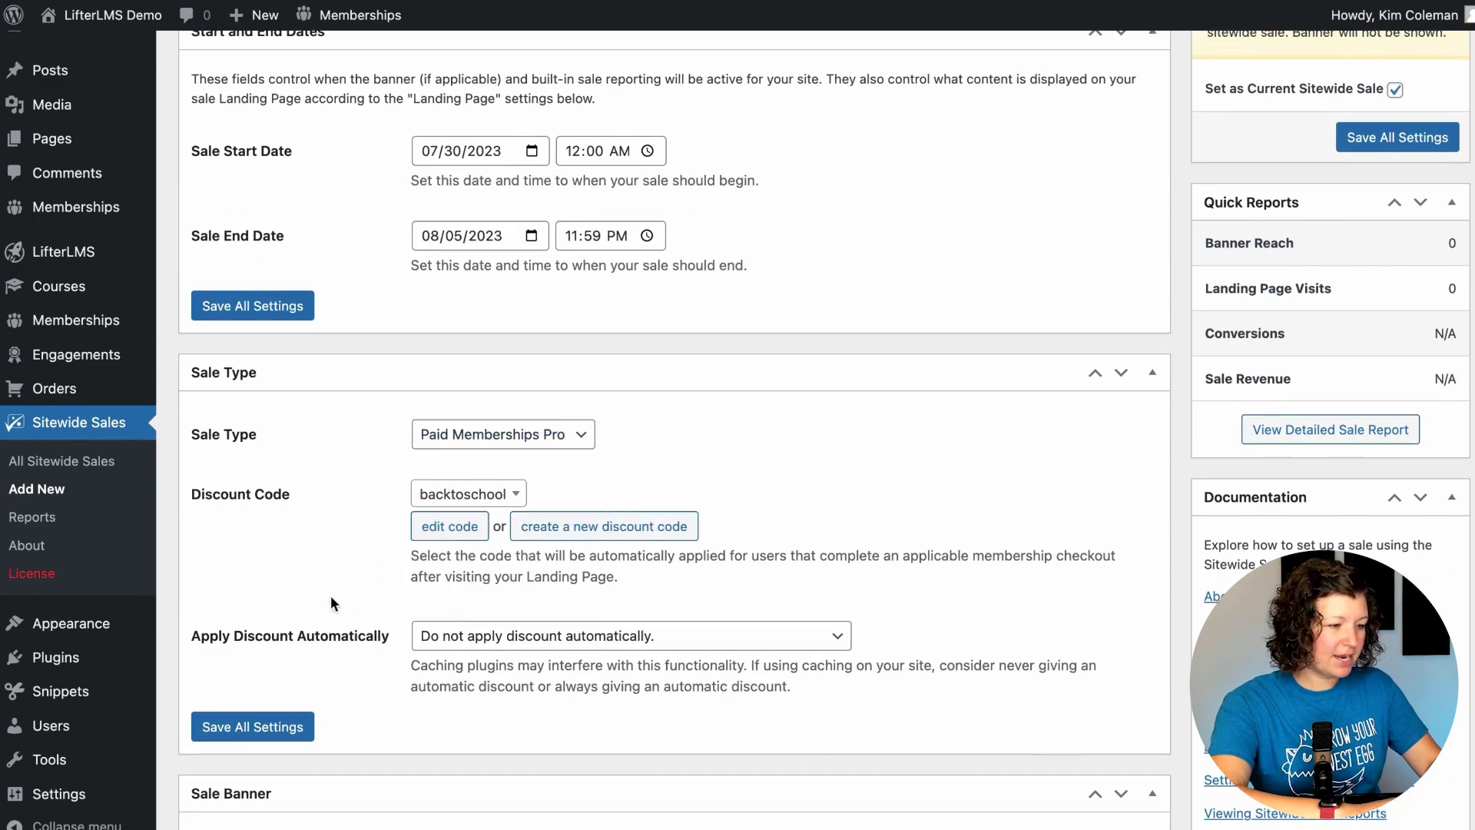
pyautogui.click(461, 634)
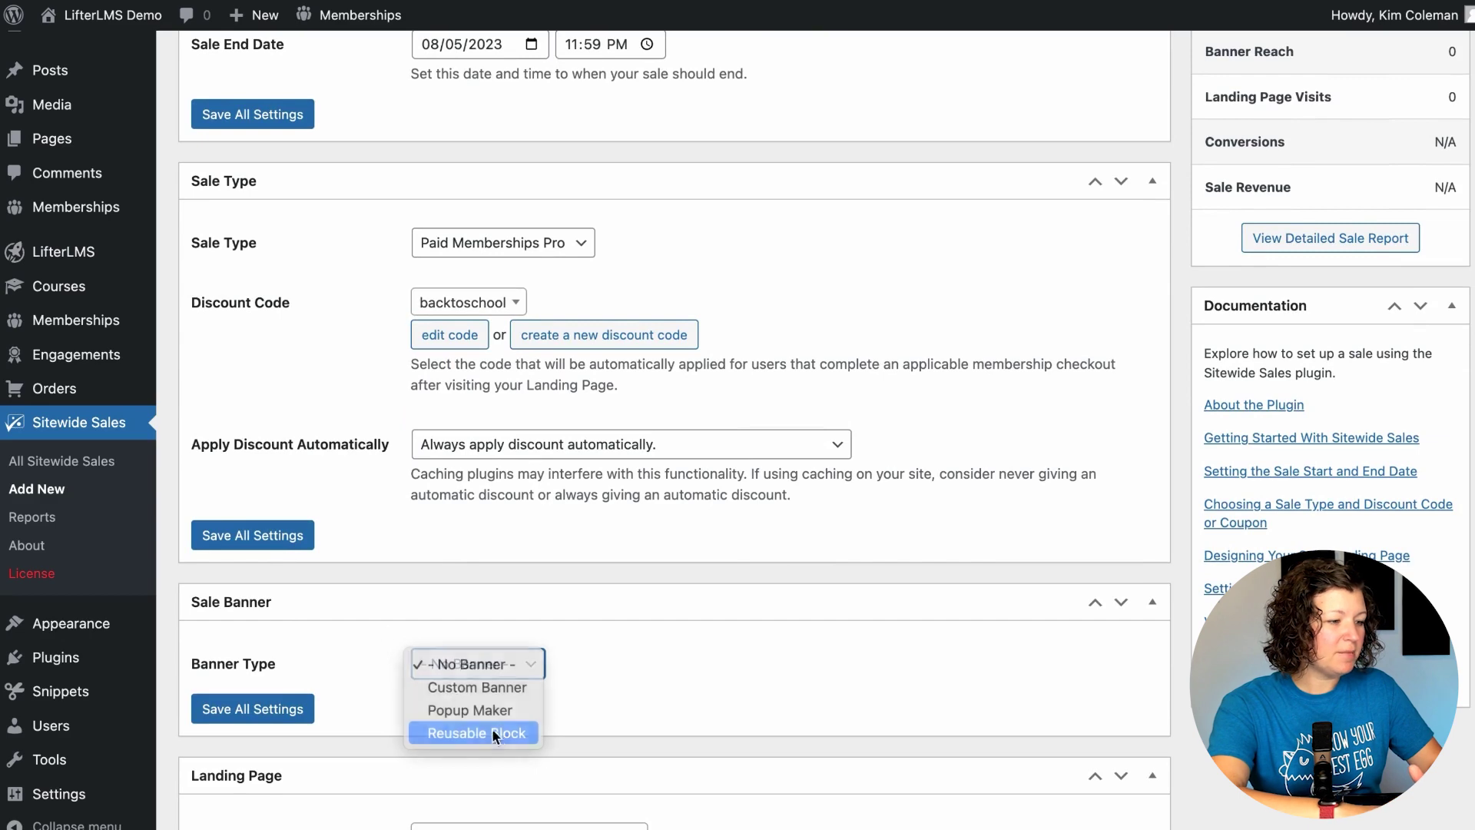
pyautogui.click(492, 733)
pyautogui.scroll(-3, 523, 661)
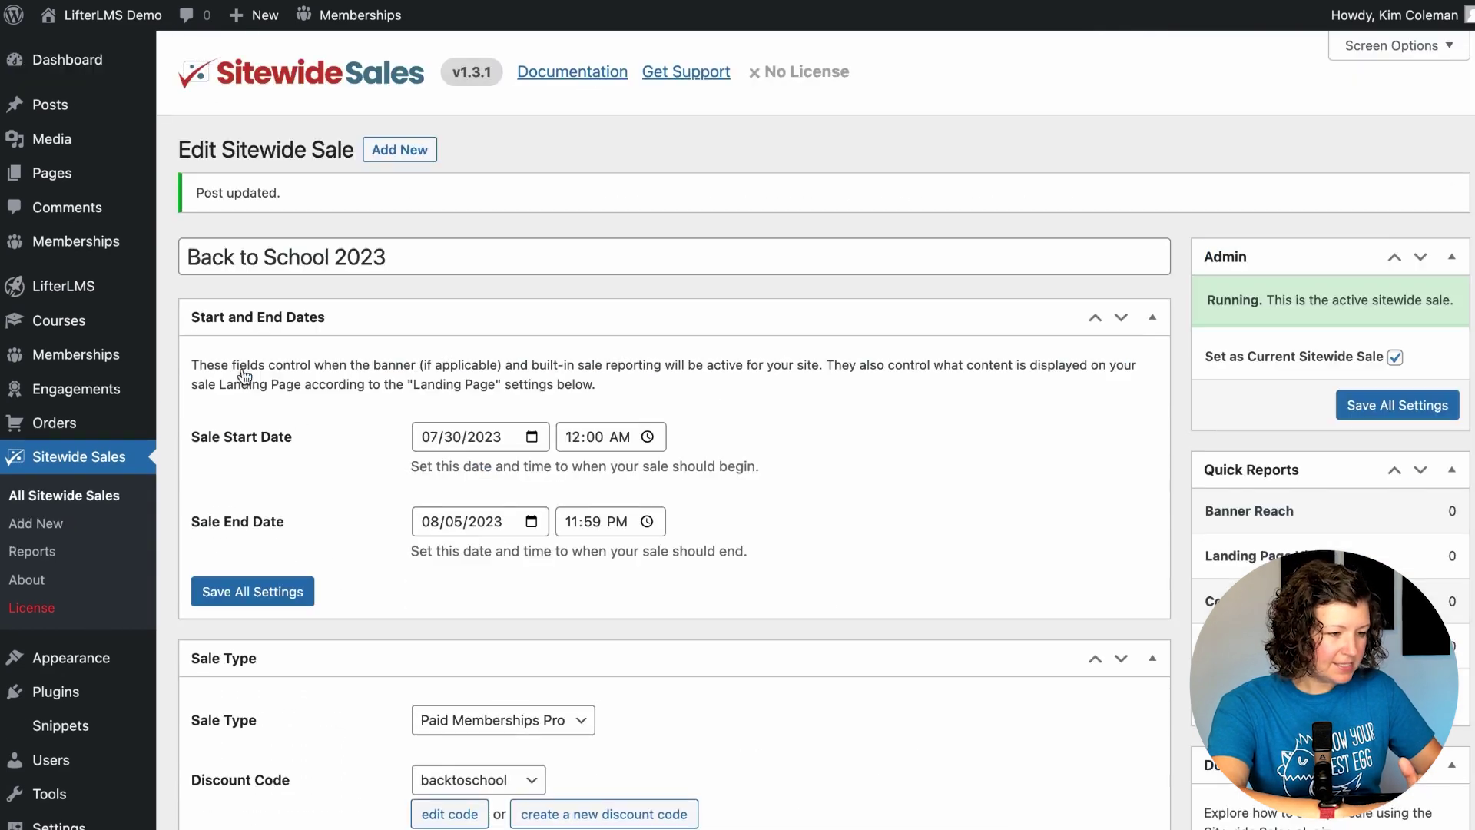
# Place the banner bottom right, hide it until a new session once closed, and hide it for All Access
pyautogui.scroll(-9, 344, 469)
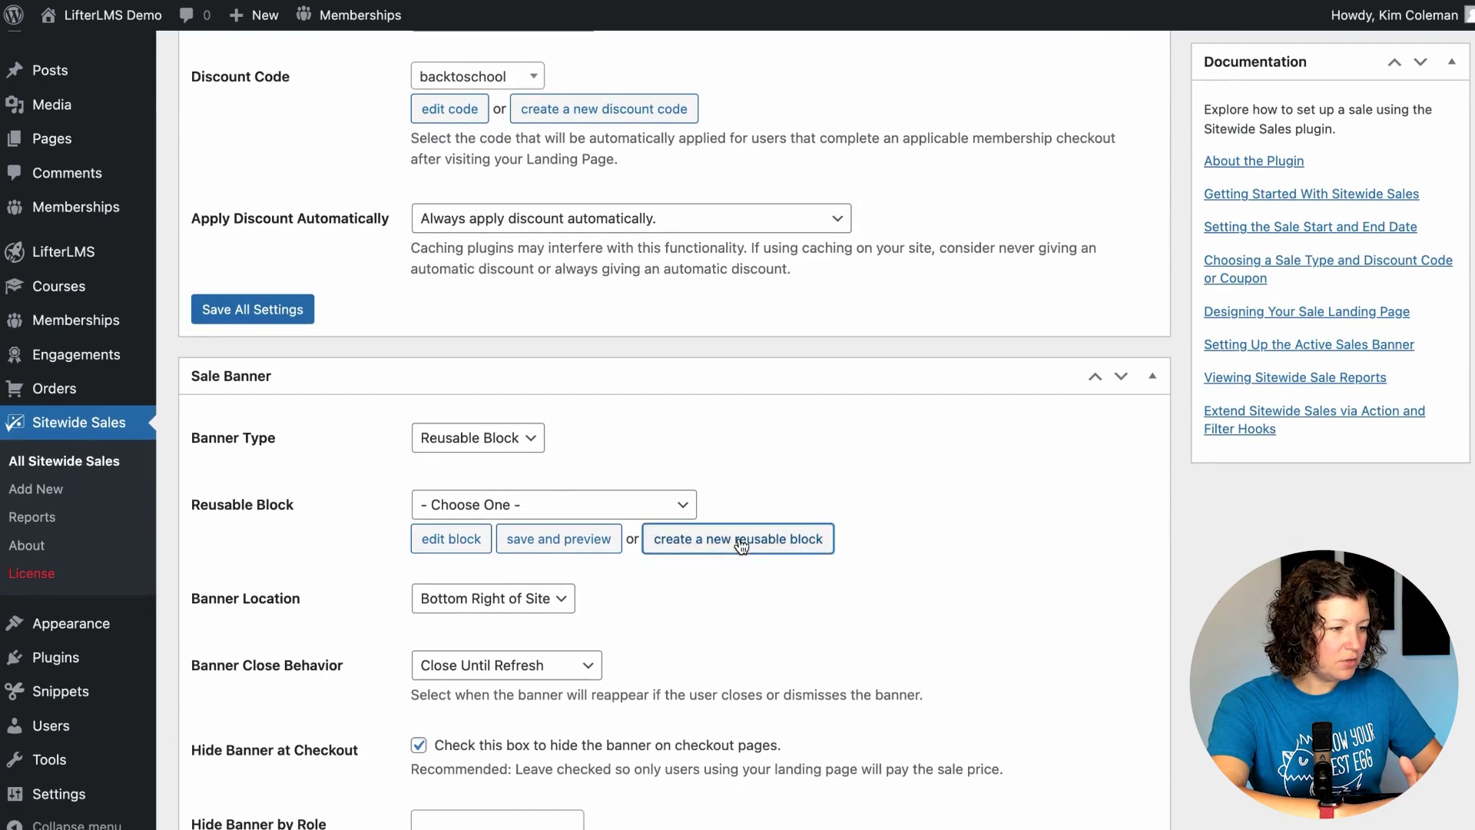
pyautogui.scroll(-1, 334, 541)
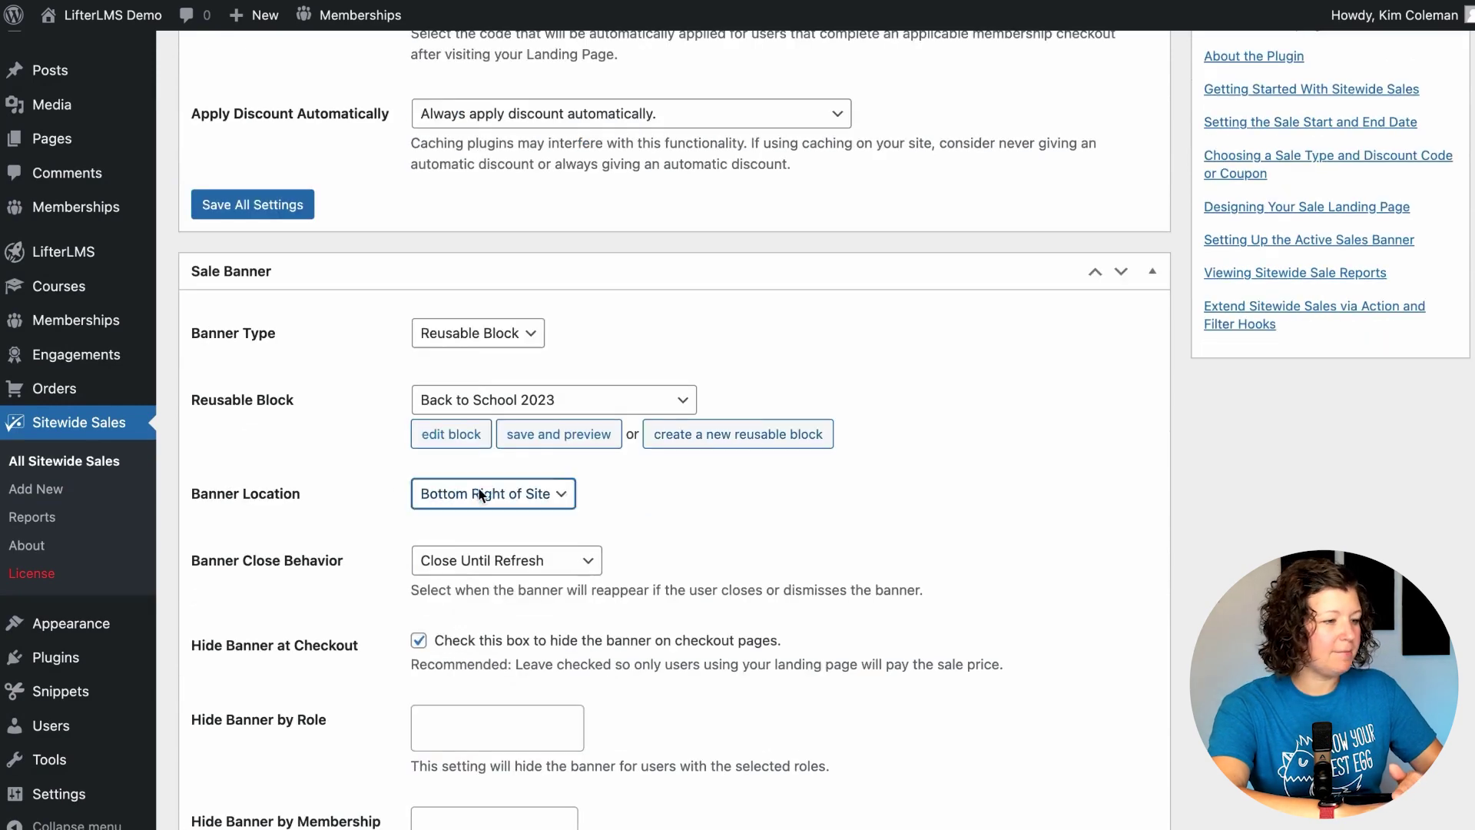
pyautogui.click(477, 494)
pyautogui.click(385, 485)
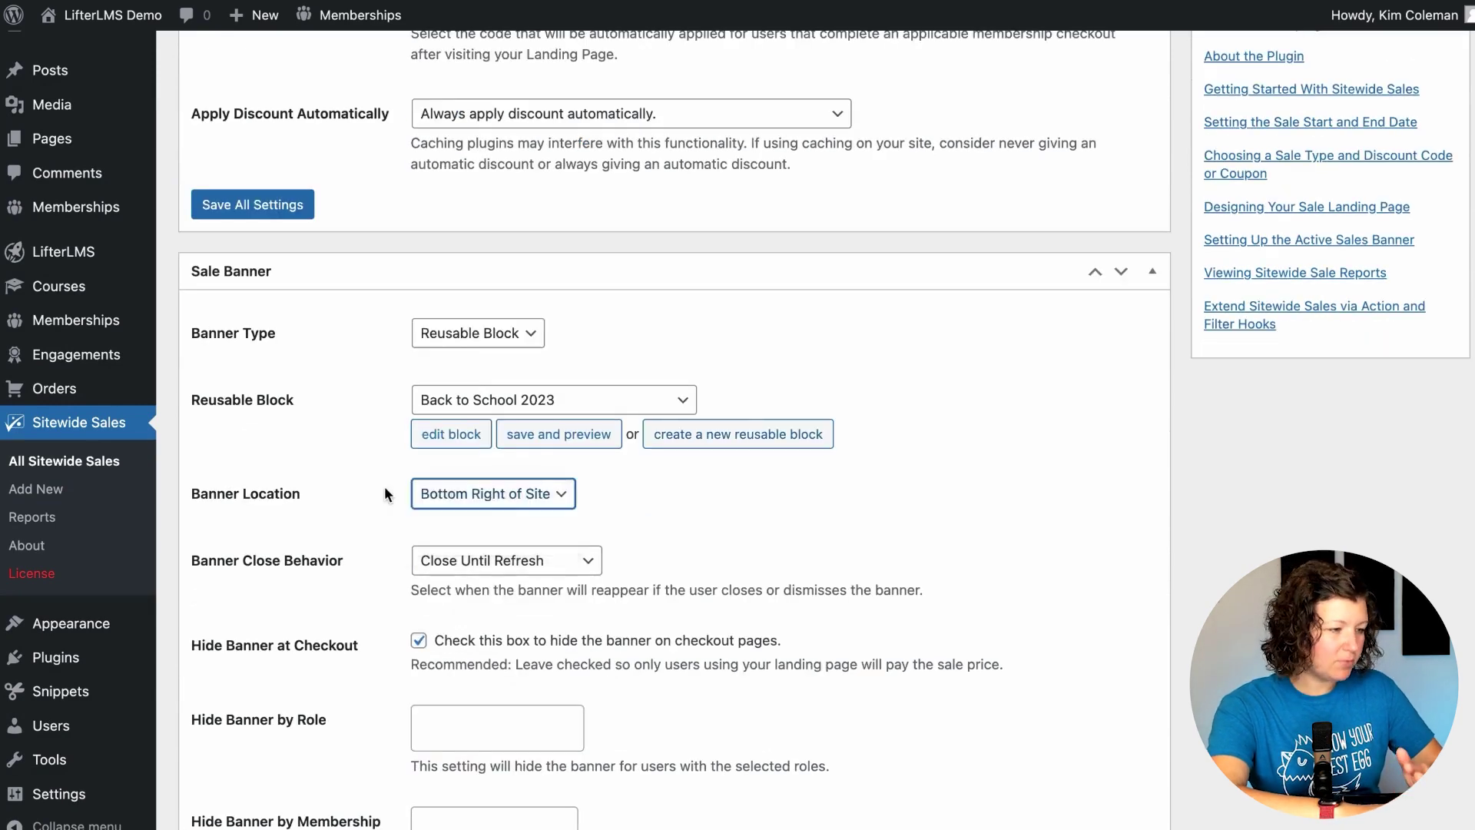
pyautogui.click(465, 565)
pyautogui.click(486, 584)
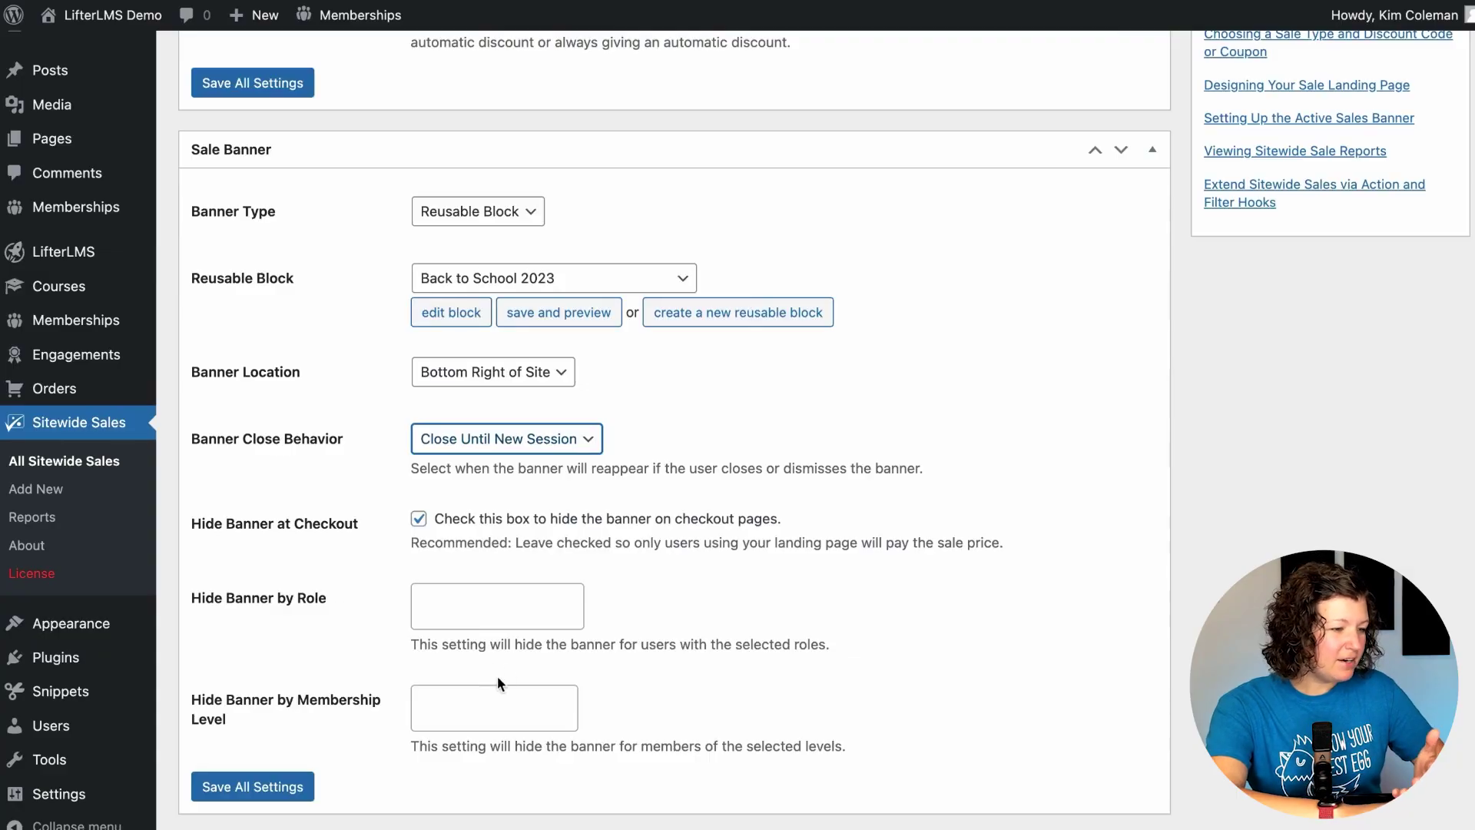
pyautogui.click(463, 714)
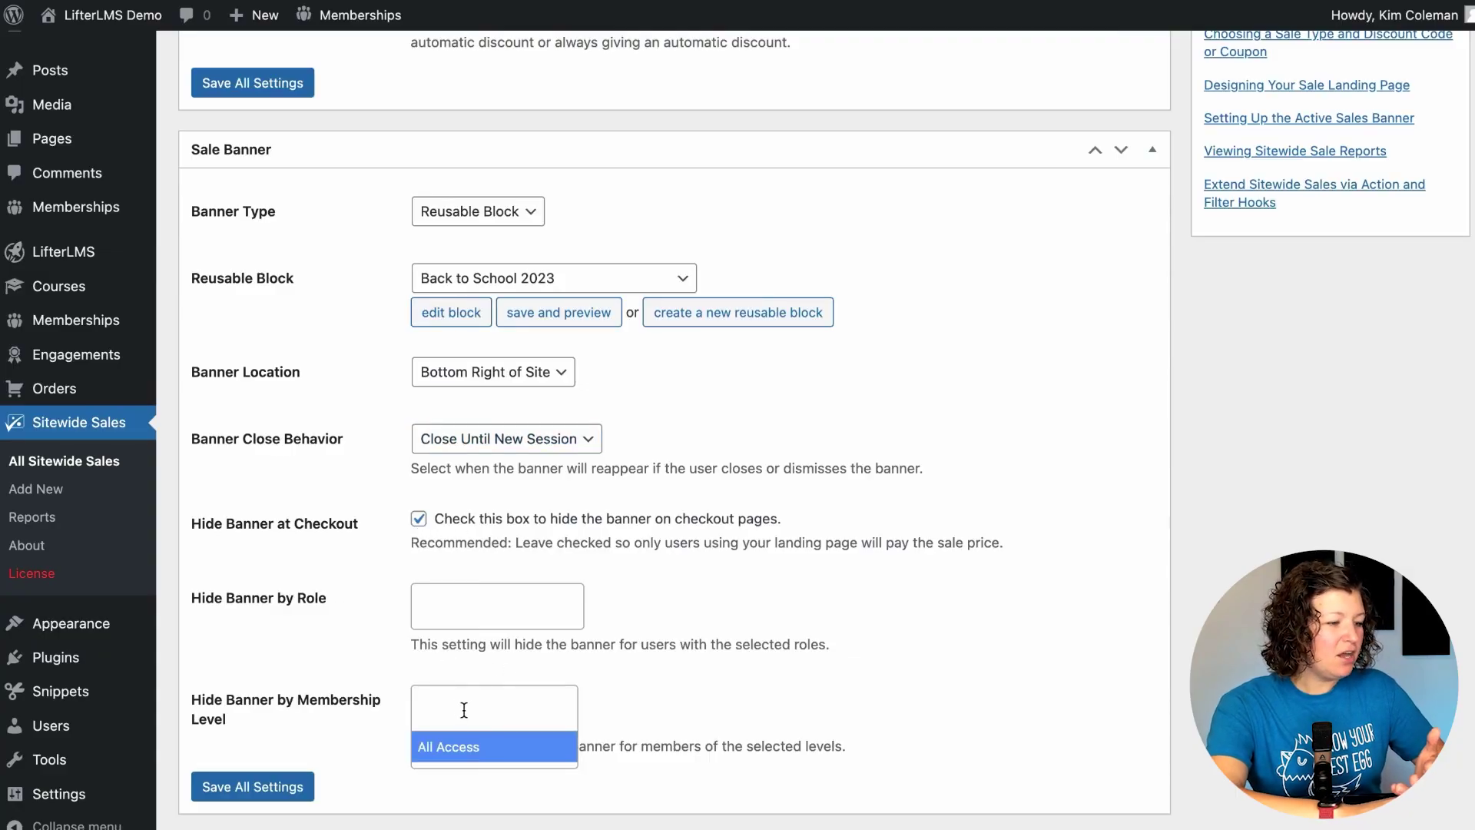
pyautogui.click(453, 745)
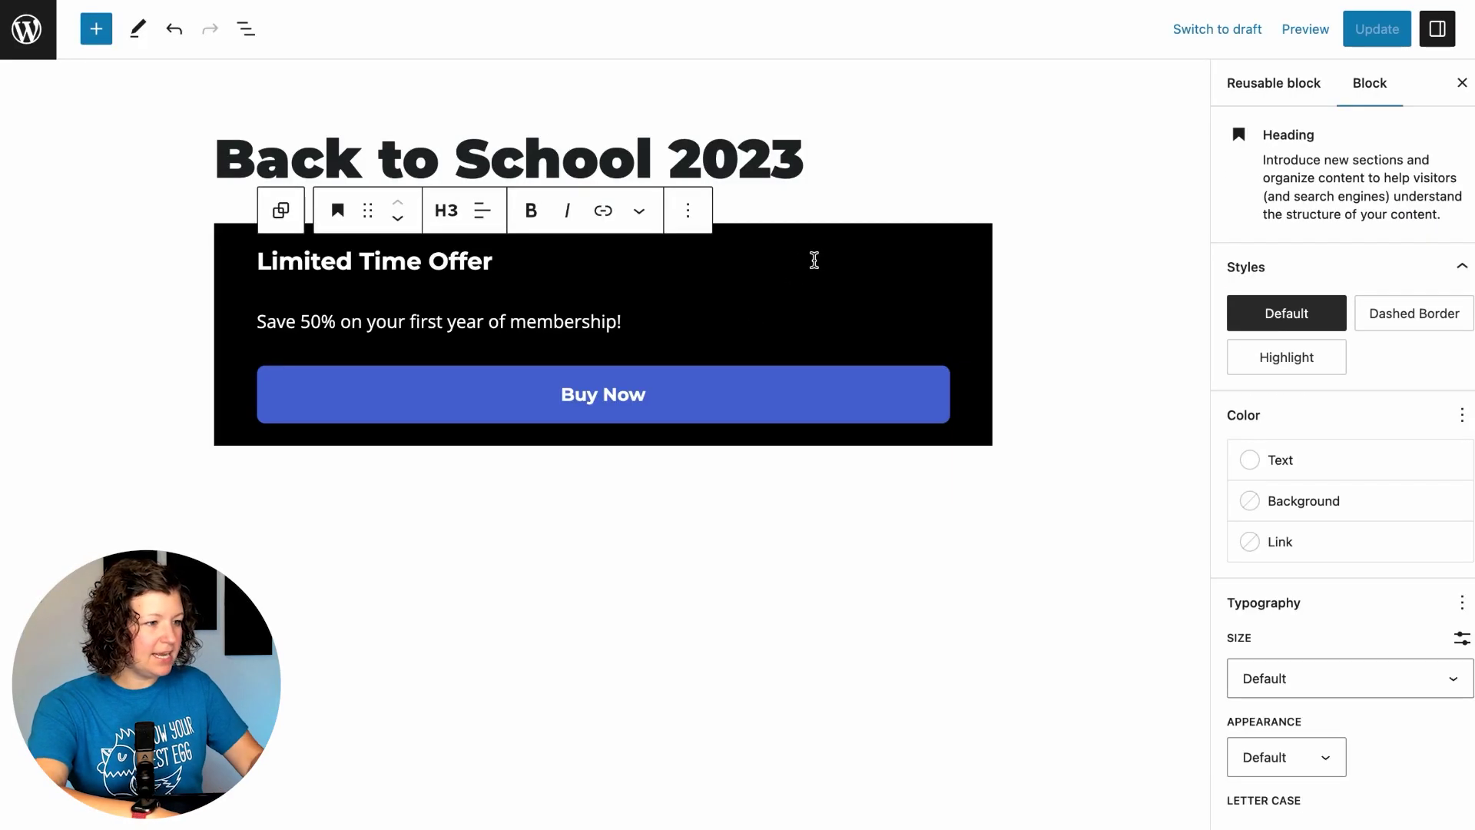
# Select the banner's outer Group container and show its style settings
pyautogui.click(280, 210)
pyautogui.click(1436, 263)
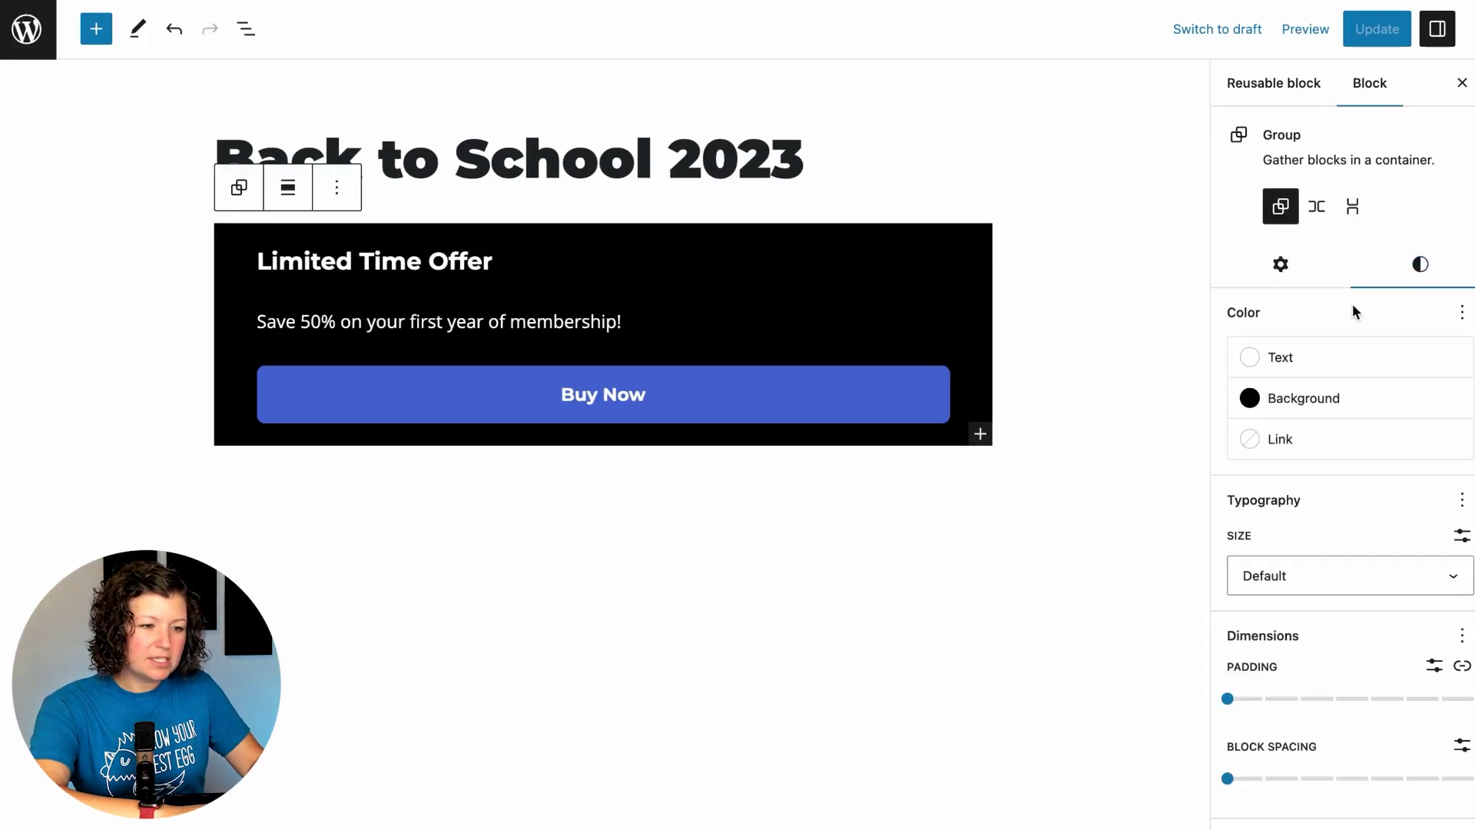
# Give the container an orange background and make the Limited Time Offer heading and Save 50% text dark
pyautogui.click(1264, 396)
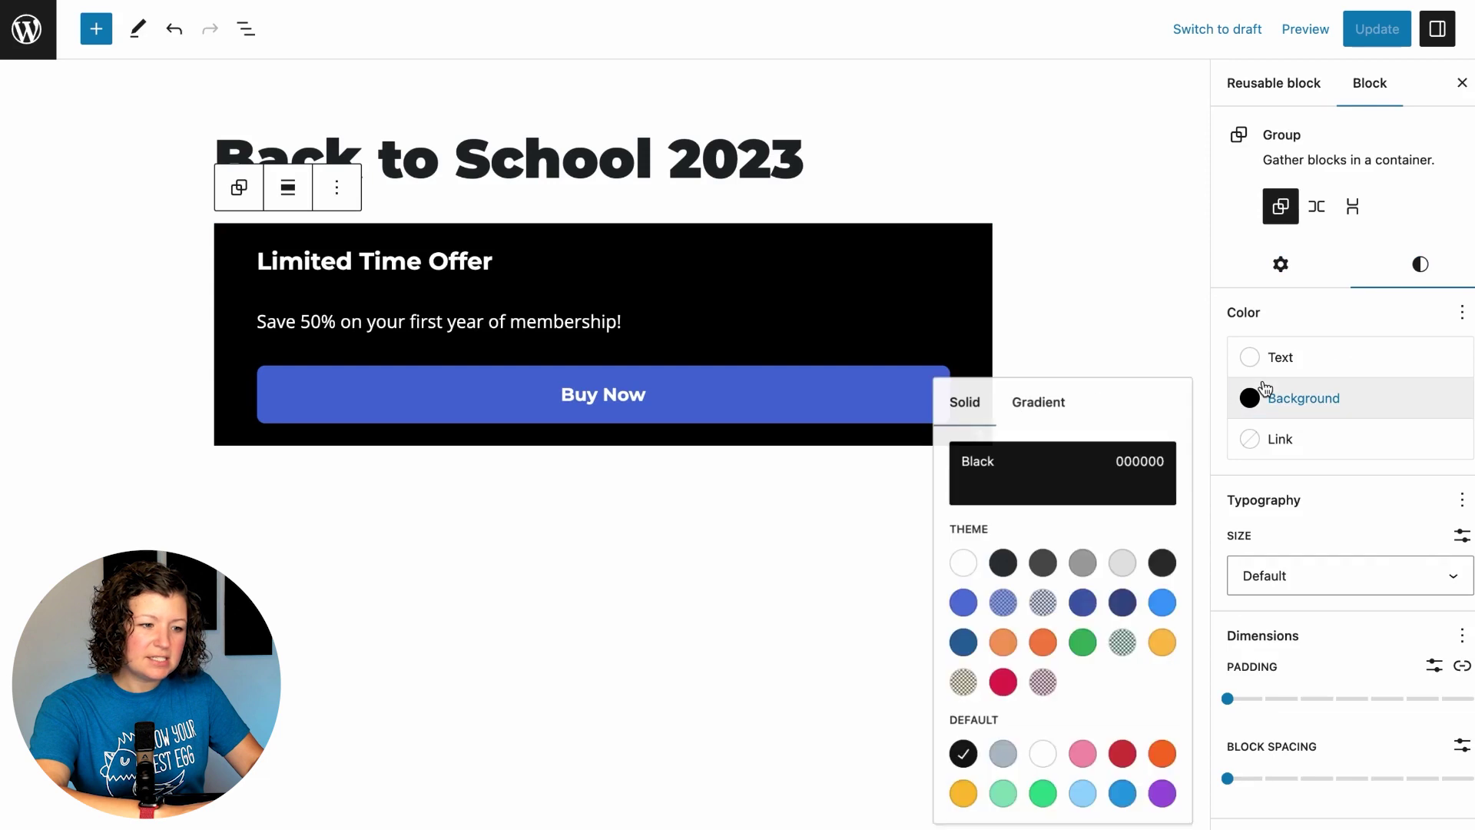
pyautogui.click(1164, 645)
pyautogui.click(457, 261)
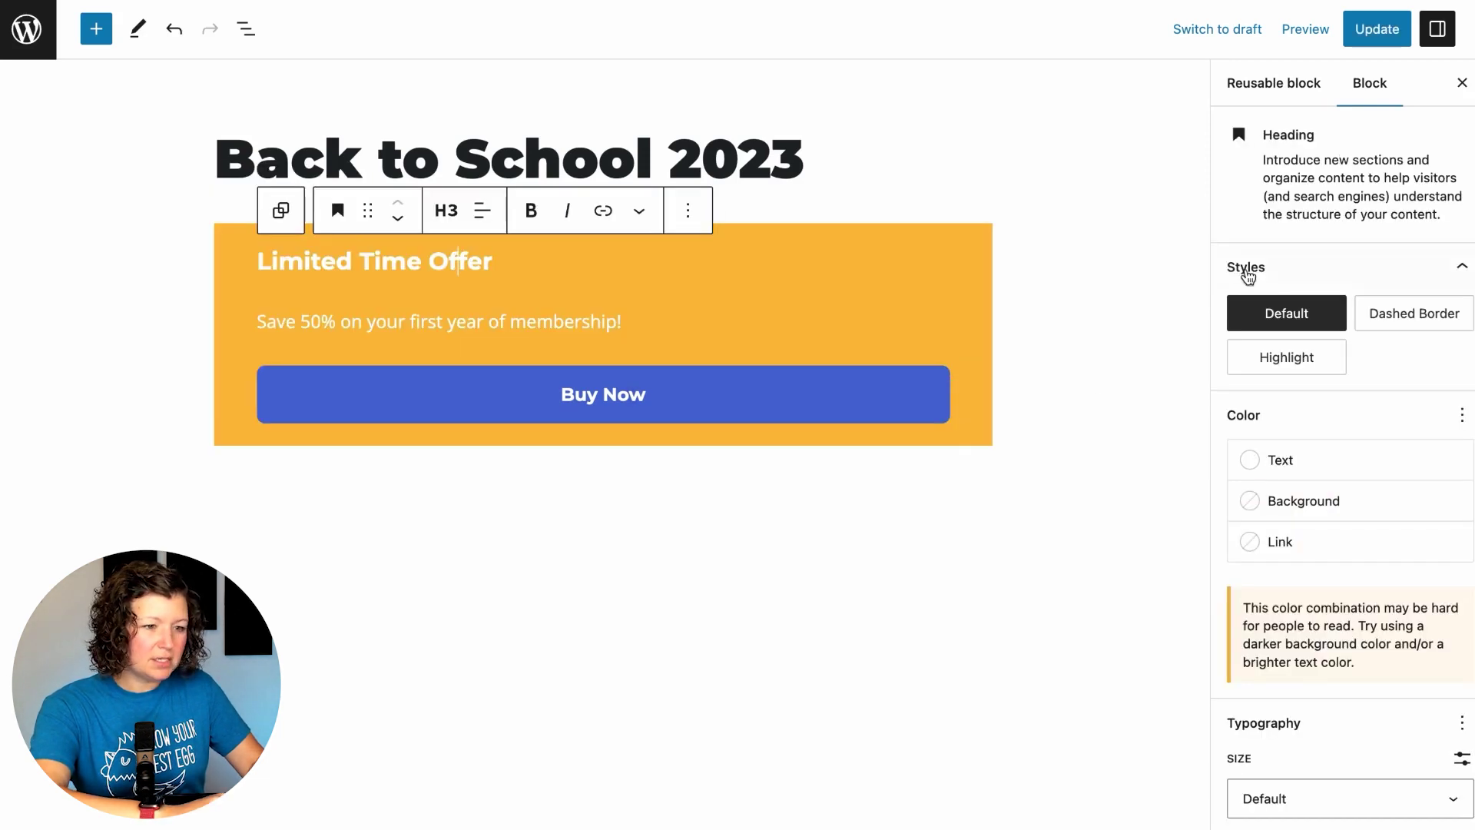
pyautogui.click(1245, 461)
pyautogui.click(1157, 578)
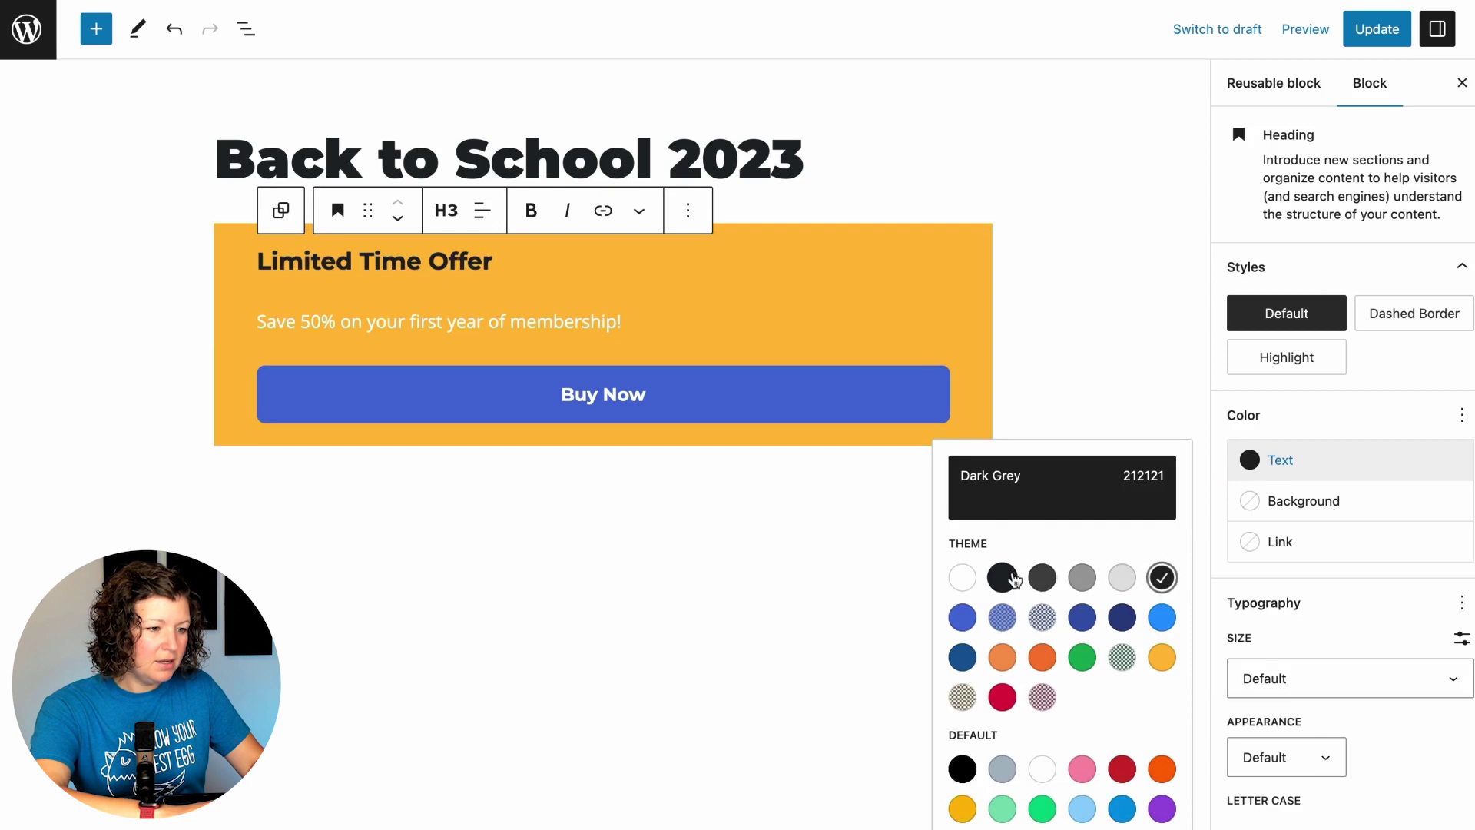
pyautogui.click(538, 333)
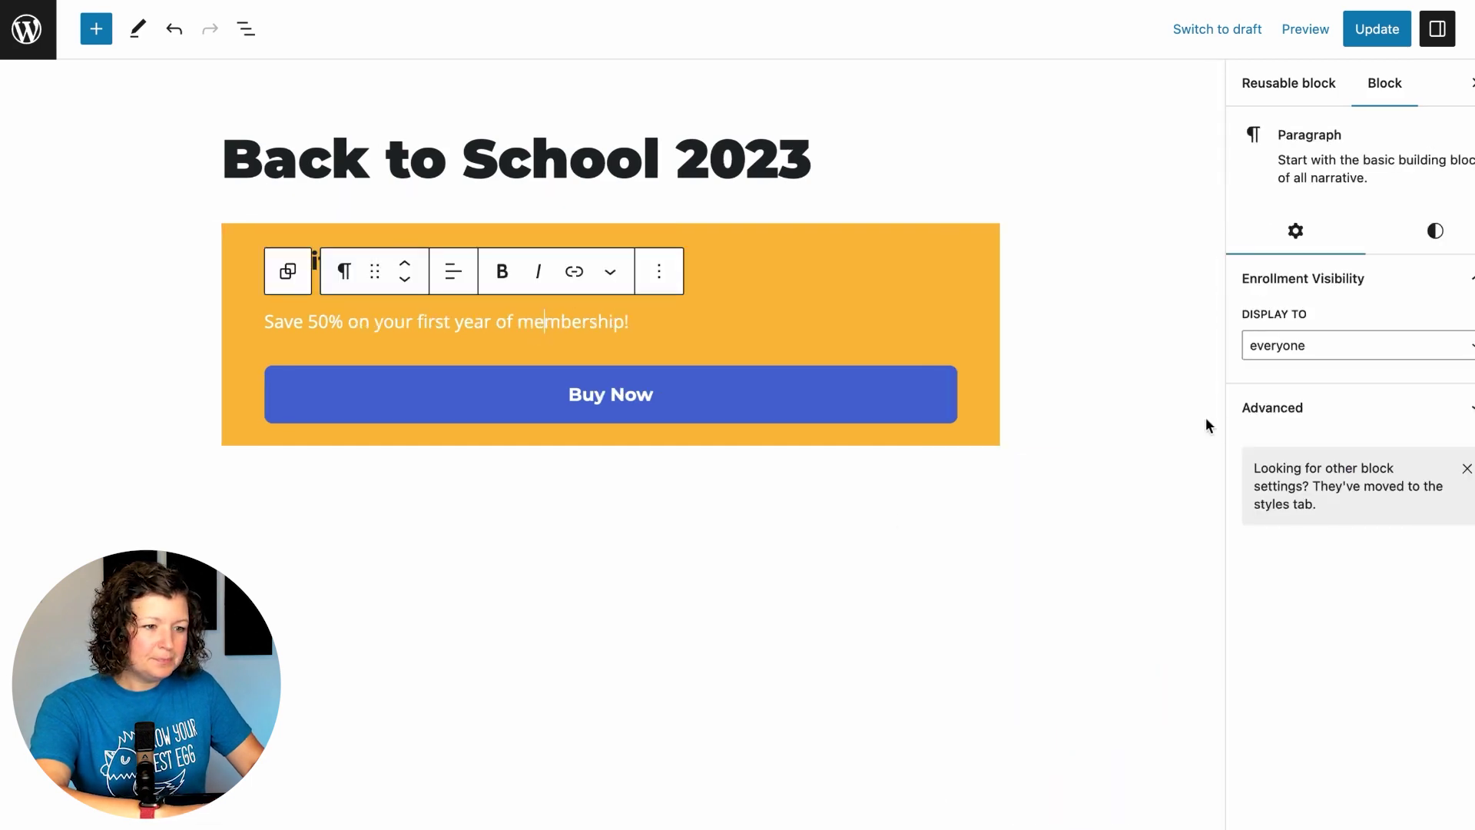
pyautogui.click(1437, 231)
pyautogui.click(1268, 475)
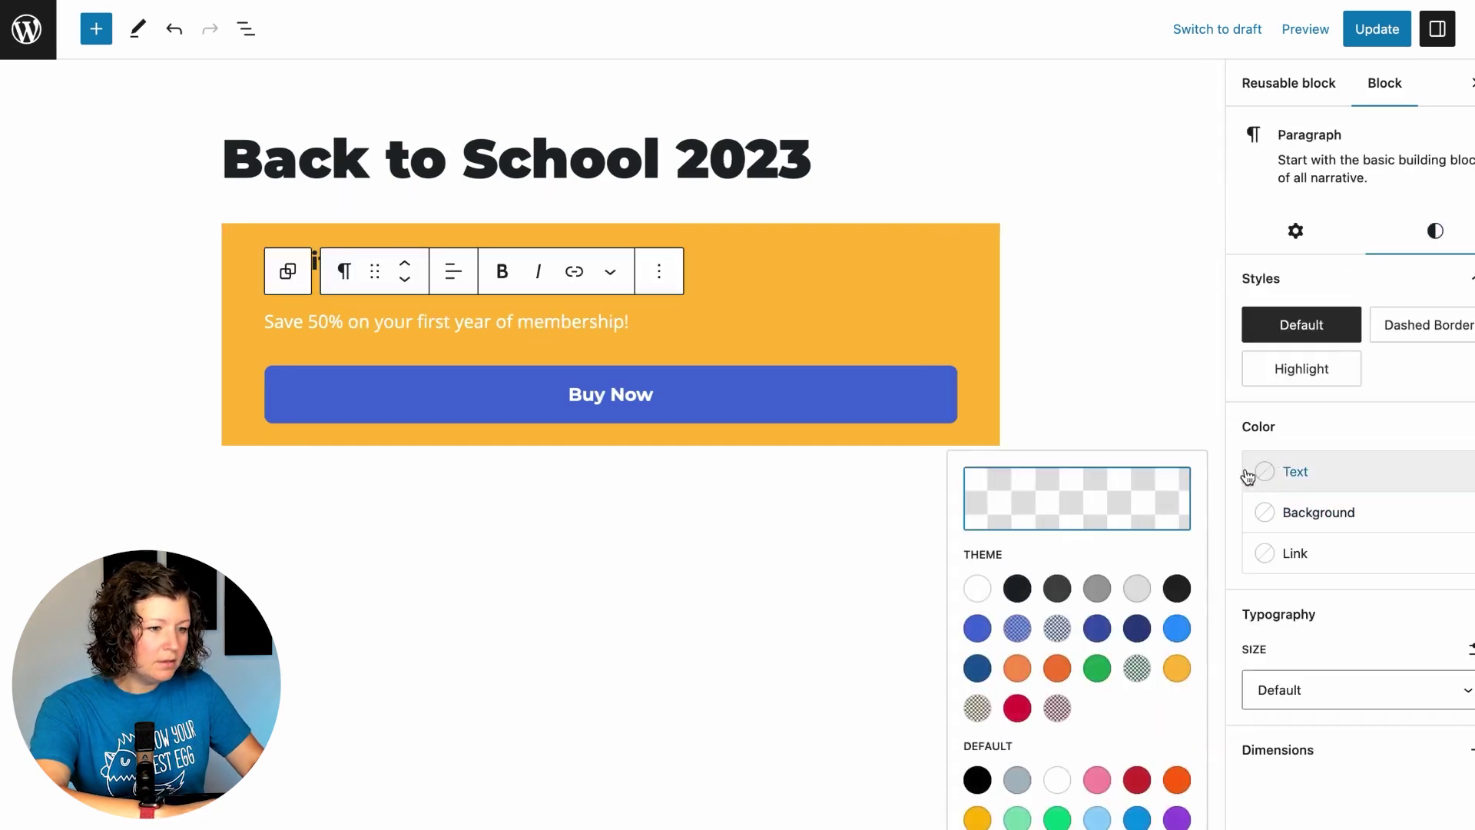
pyautogui.click(1018, 589)
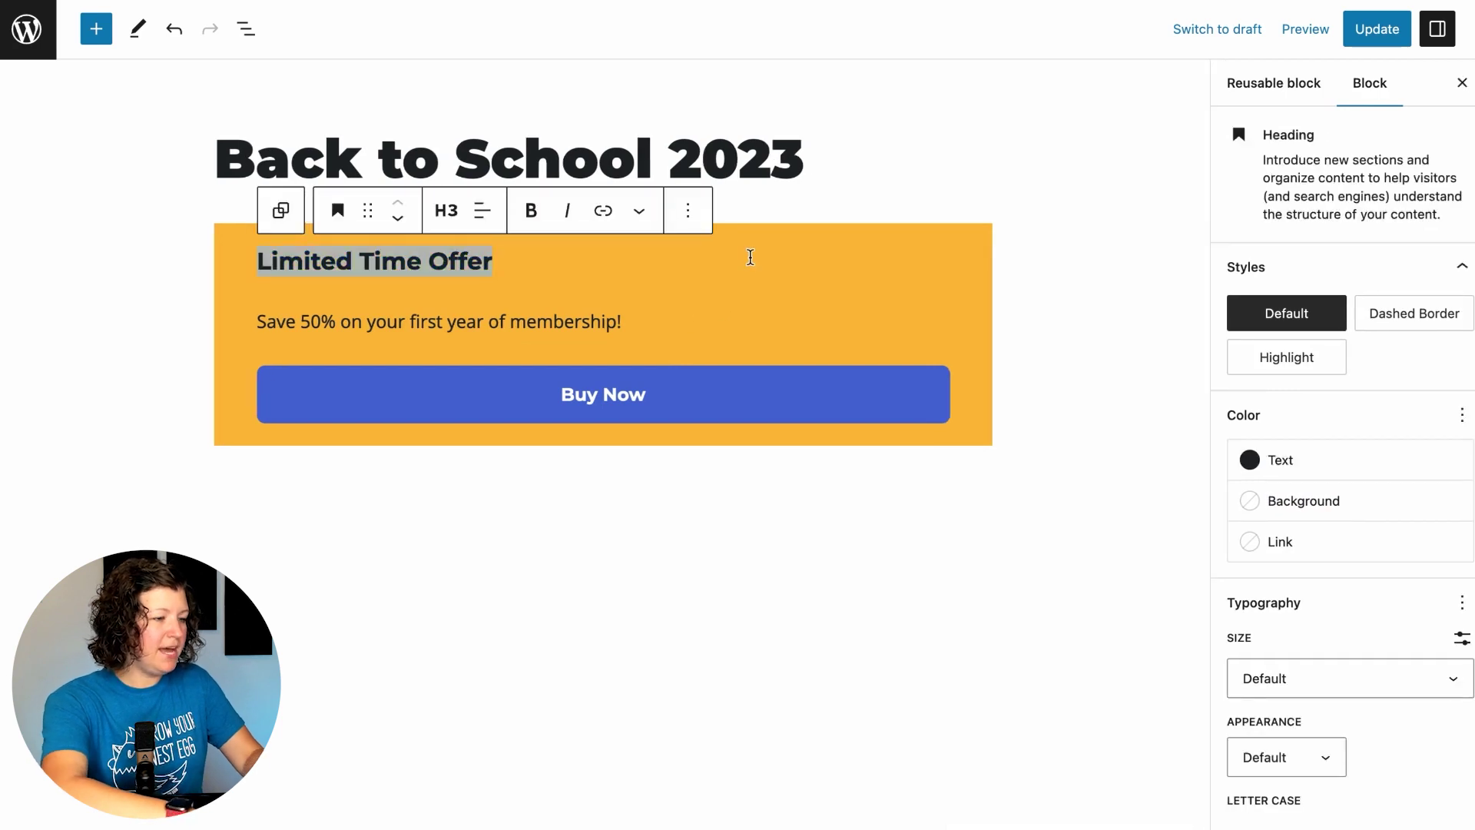
# Rewrite the banner as 'Back to School Sale!' with a $100 off all access membership line
pyautogui.write('Back to School Sale!')
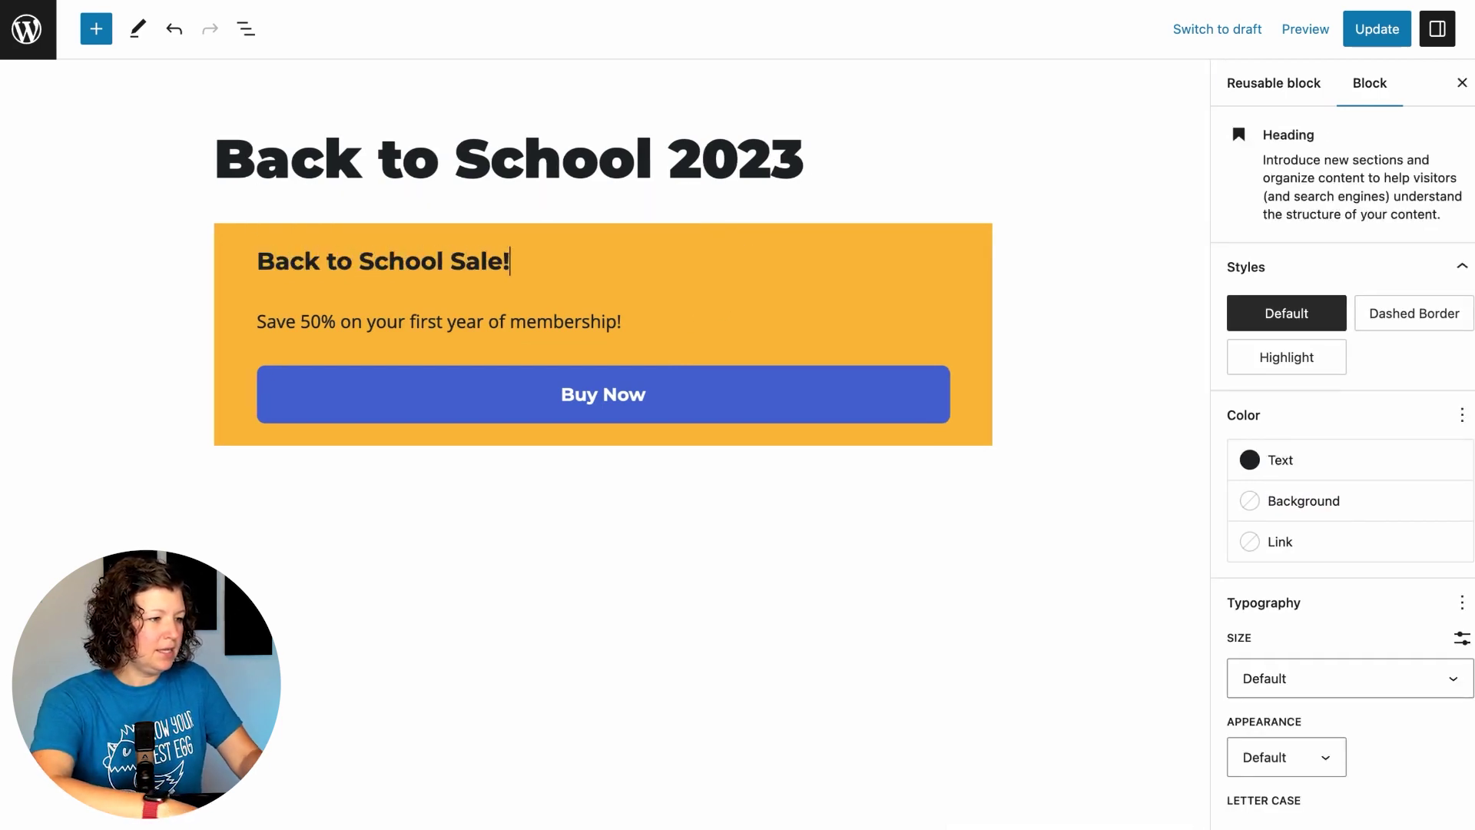
pyautogui.click(370, 319)
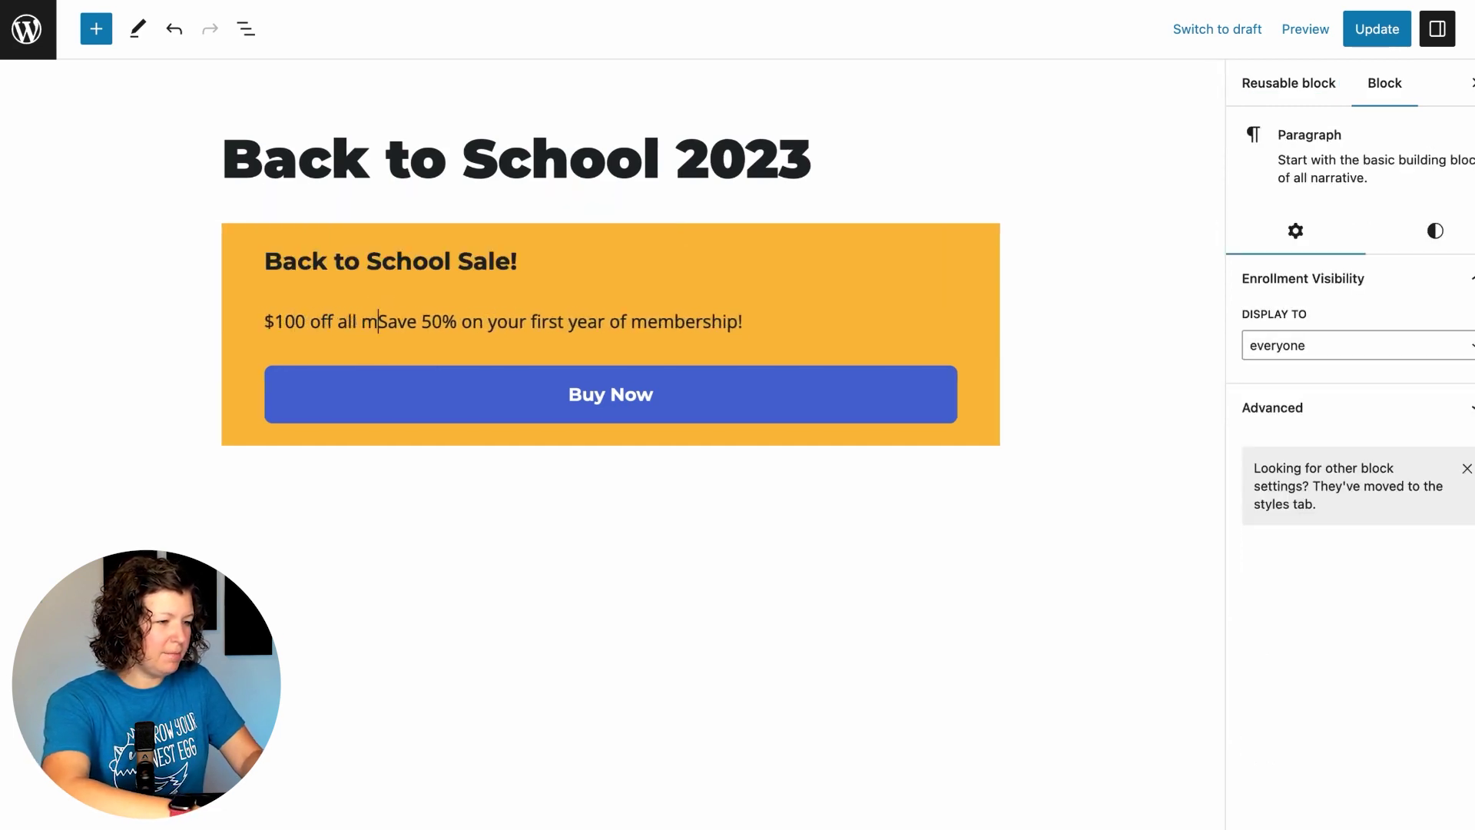
pyautogui.write('$100 off all membership')
pyautogui.hotkey('alt', 'BackSpace')
pyautogui.write('access membership ')
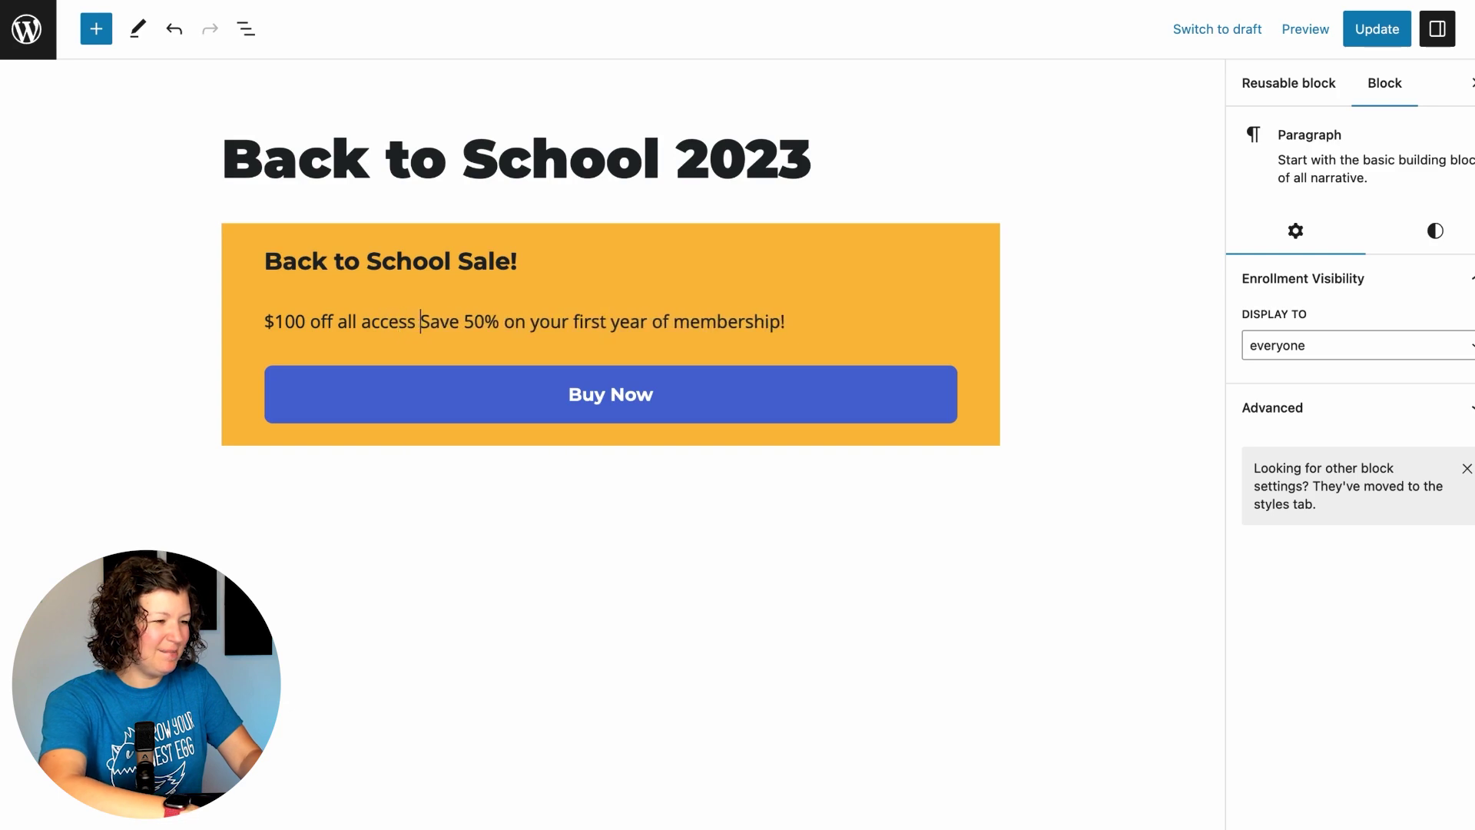
pyautogui.write('for ')
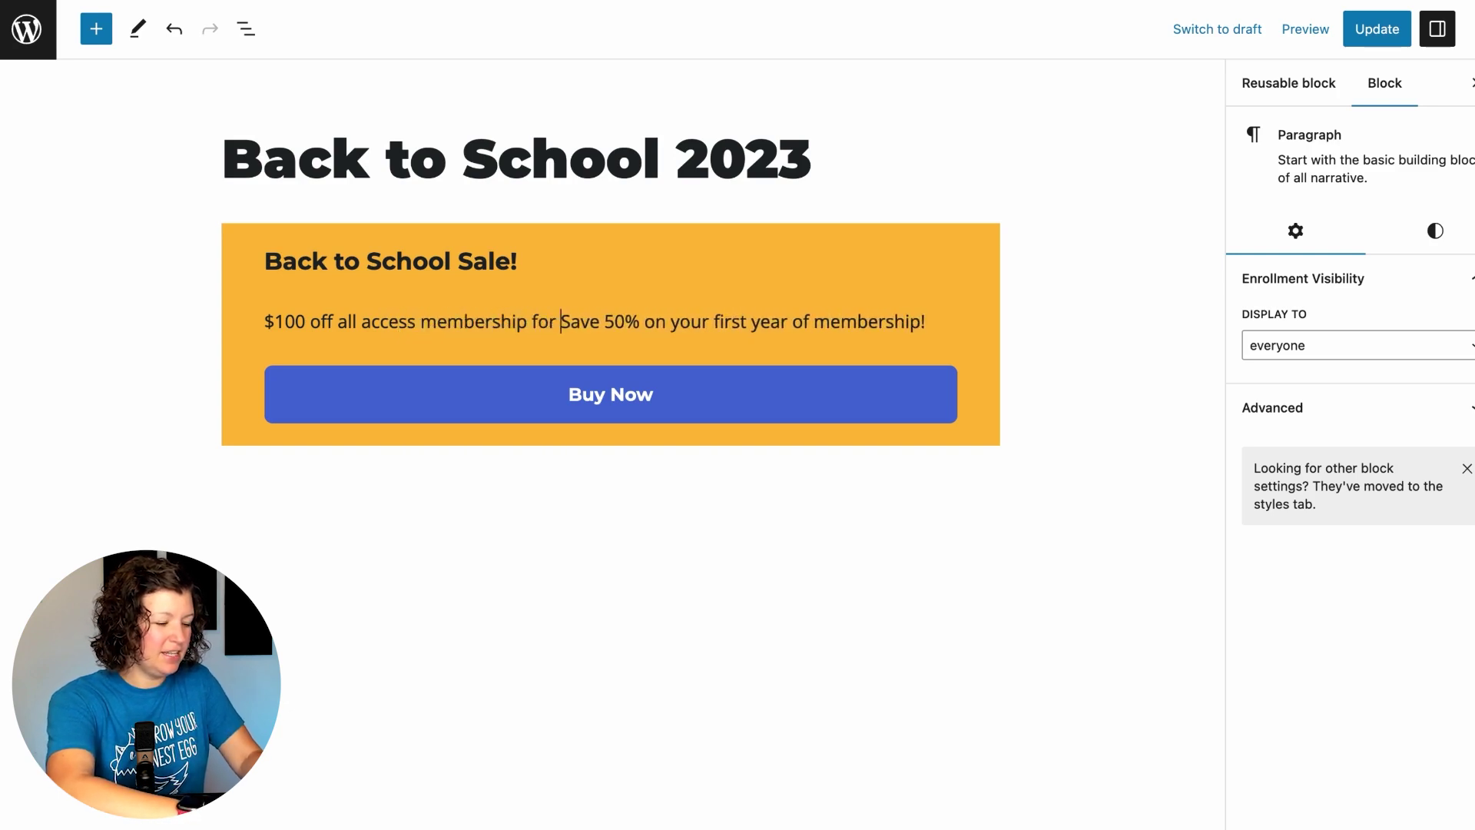
pyautogui.write('the life of your subscription.')
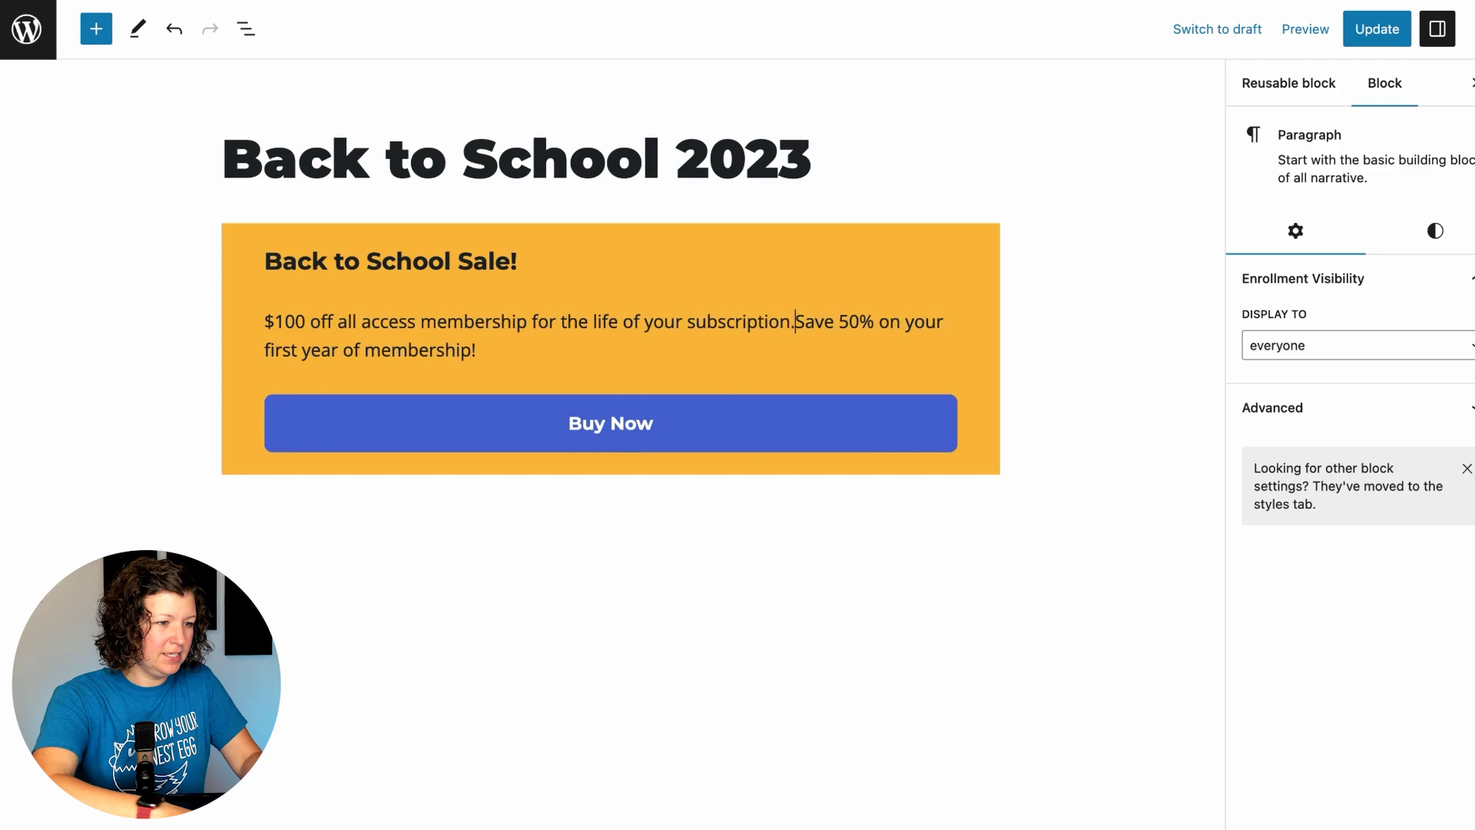
pyautogui.press('shift+super+Down')
pyautogui.press('BackSpace')
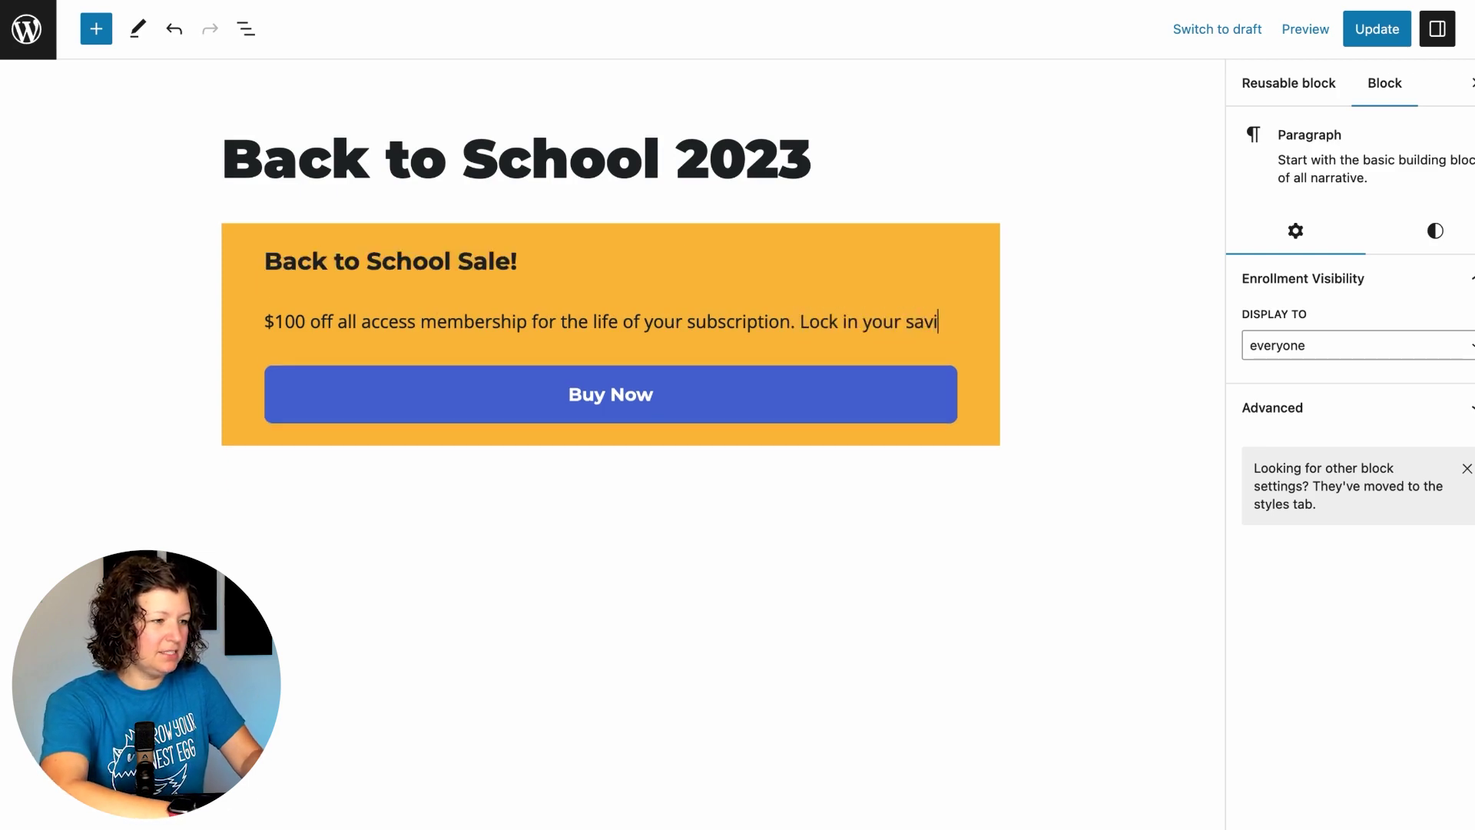
pyautogui.write('ings now!')
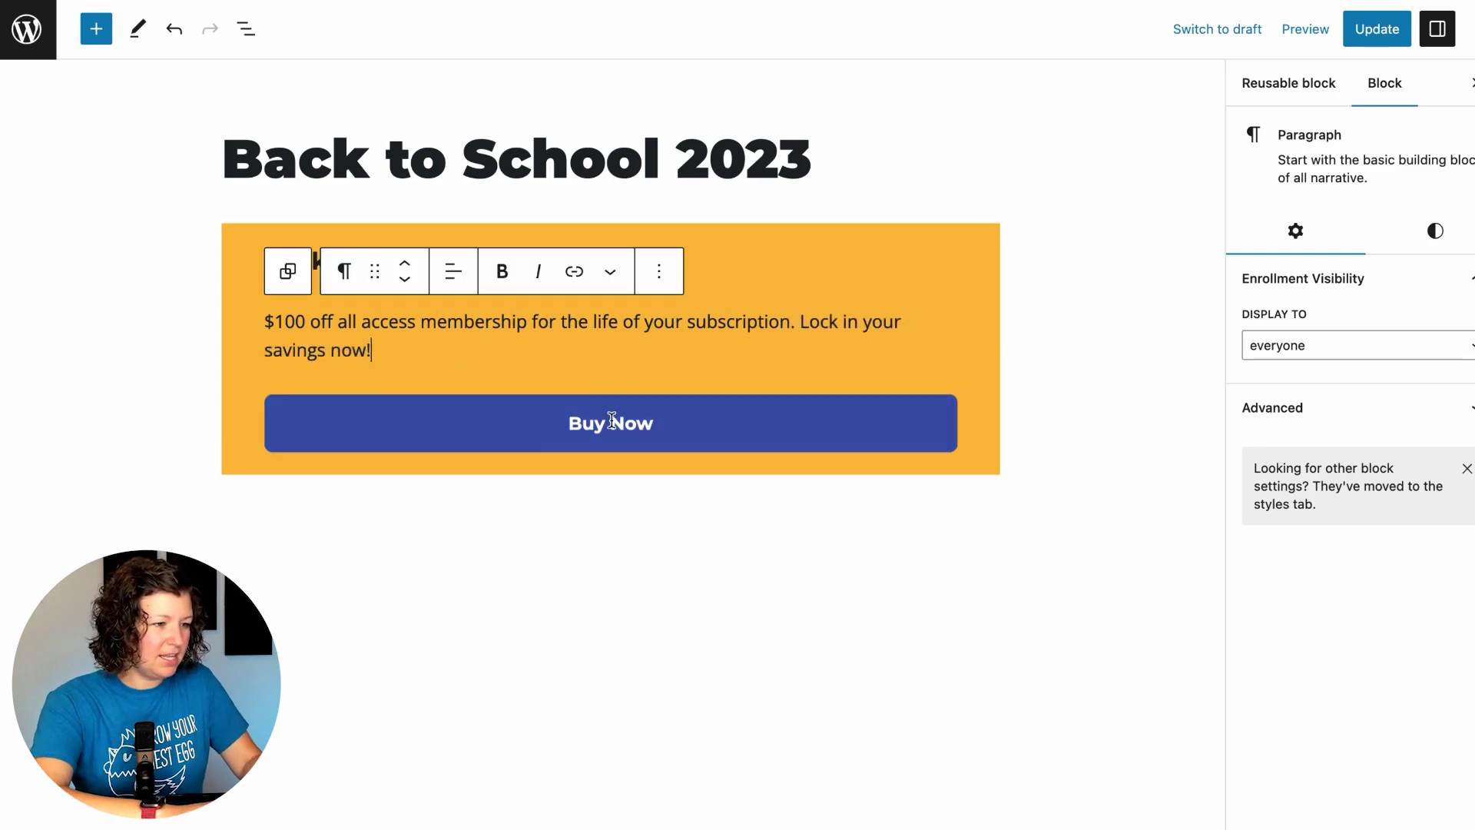
# Link the Buy Now button to Membership Checkout, update the block, and view the live homepage
pyautogui.click(612, 422)
pyautogui.click(589, 358)
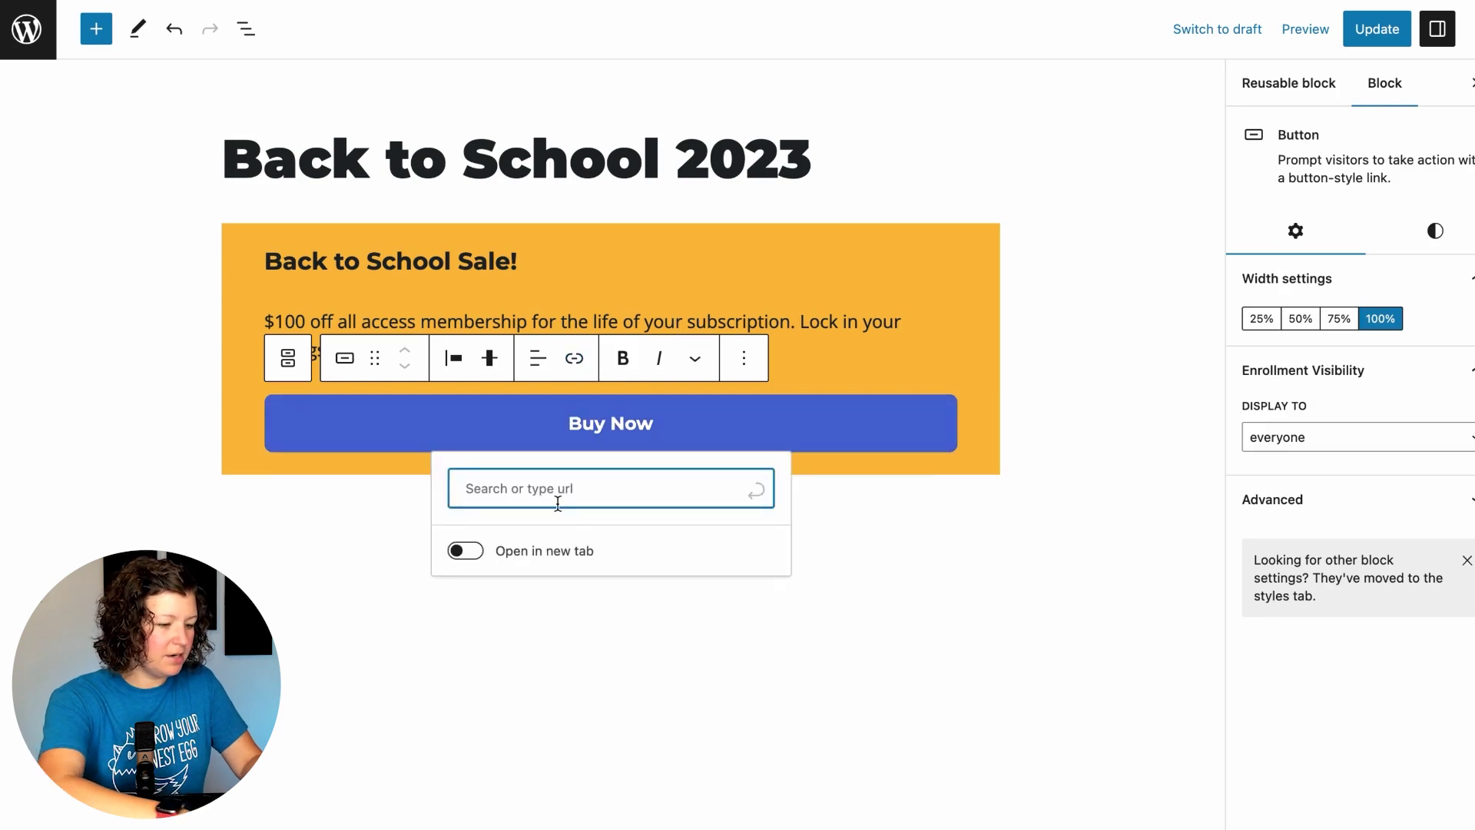
pyautogui.write('checkout')
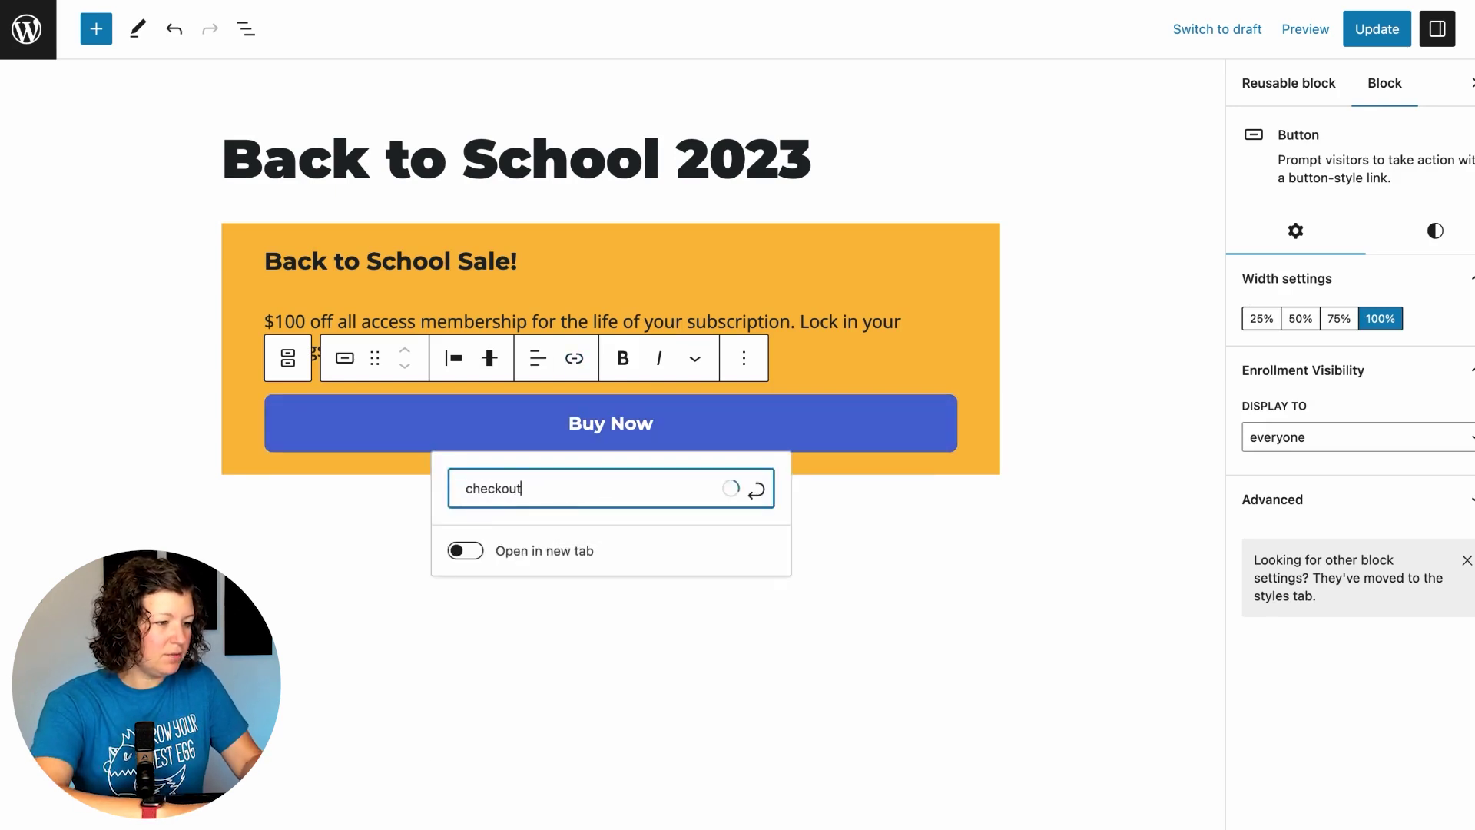
pyautogui.click(553, 555)
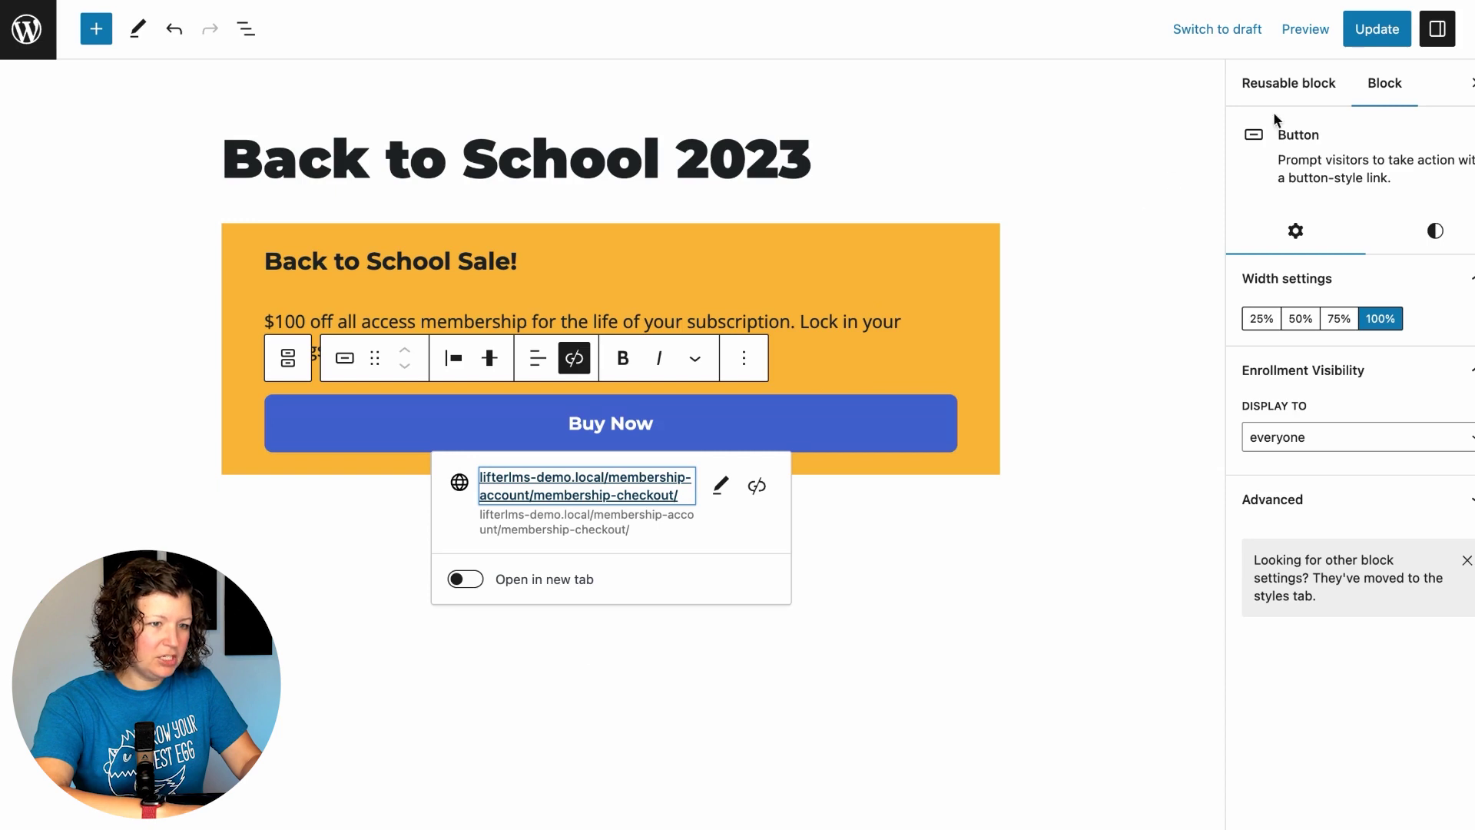
pyautogui.click(1377, 28)
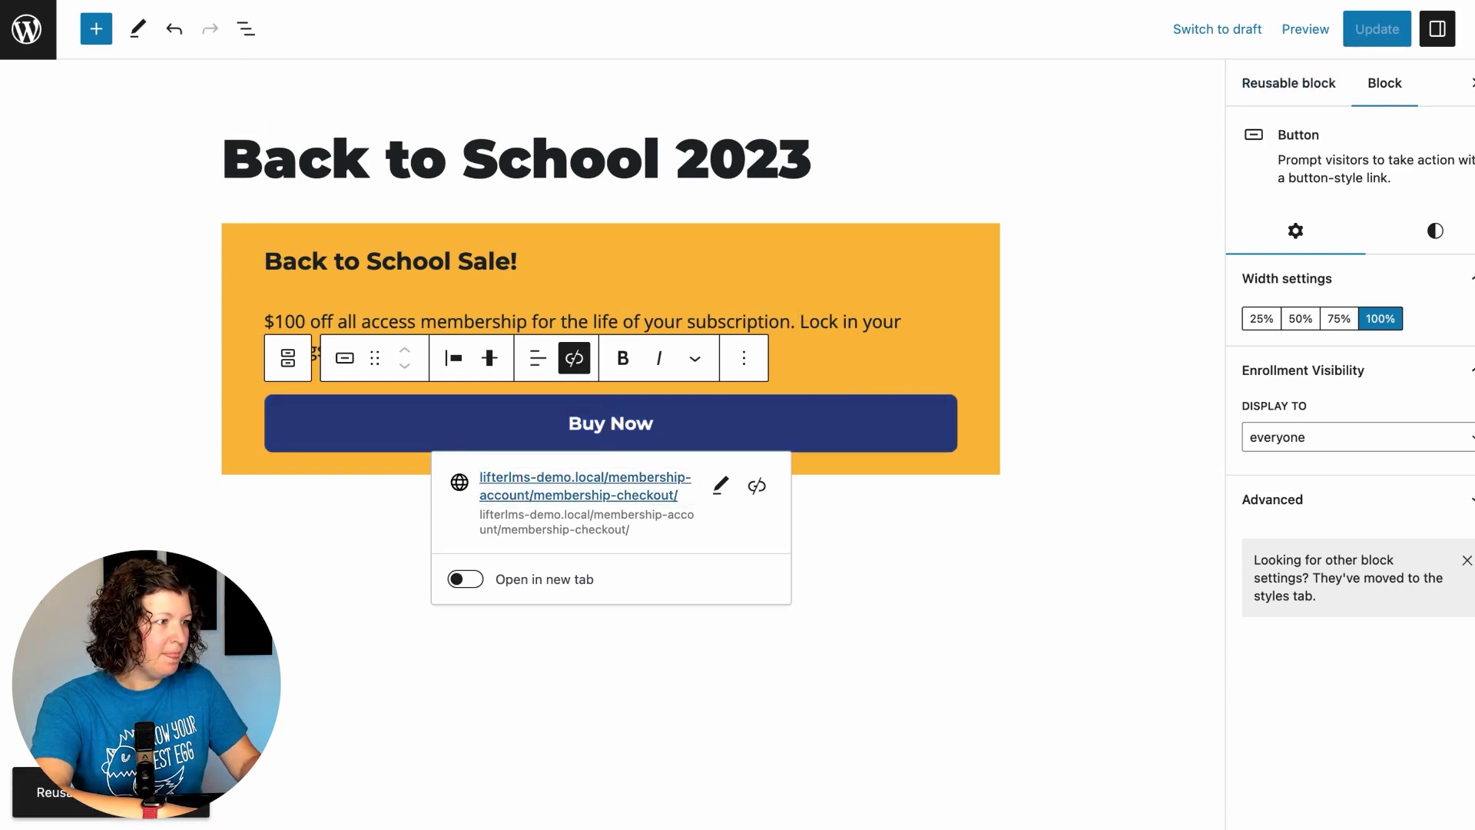
pyautogui.hotkey('ctrl', 'w')
pyautogui.click(114, 23)
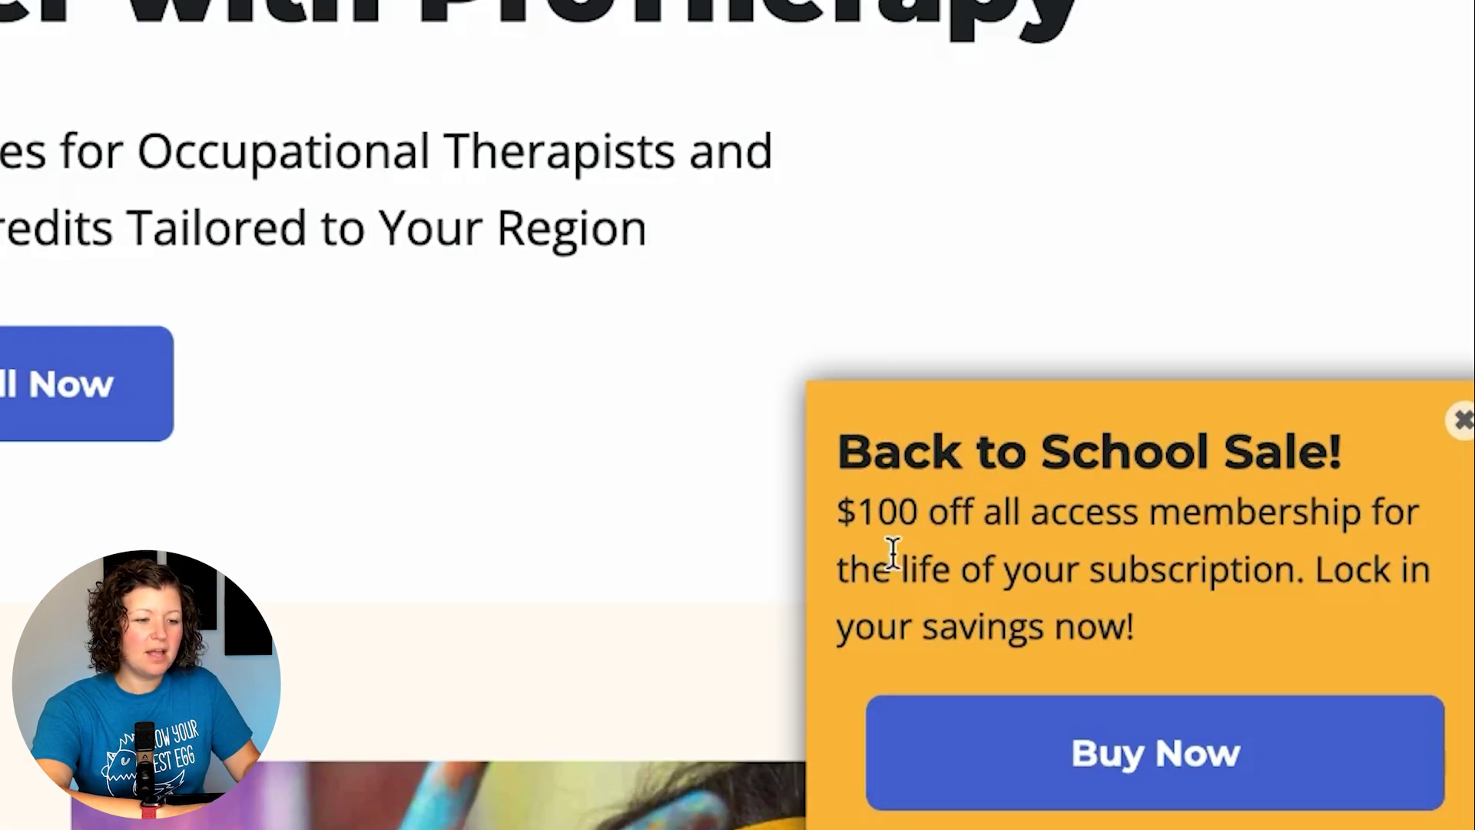
# Open Adaptive Equipment and Home Modifications from Courses and join All Access at the discounted $247.00 per year
pyautogui.scroll(-1, 943, 500)
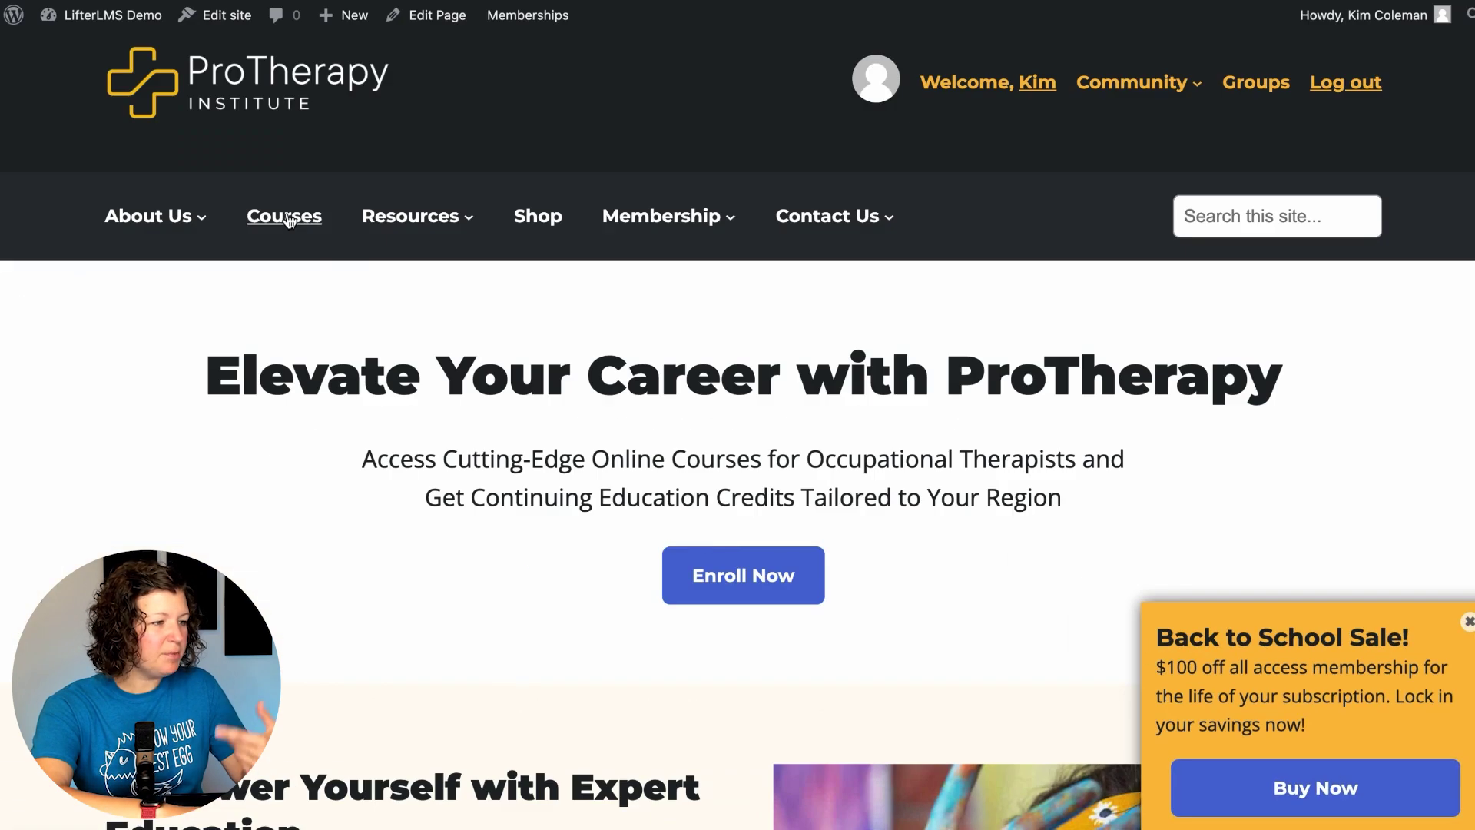
pyautogui.click(283, 219)
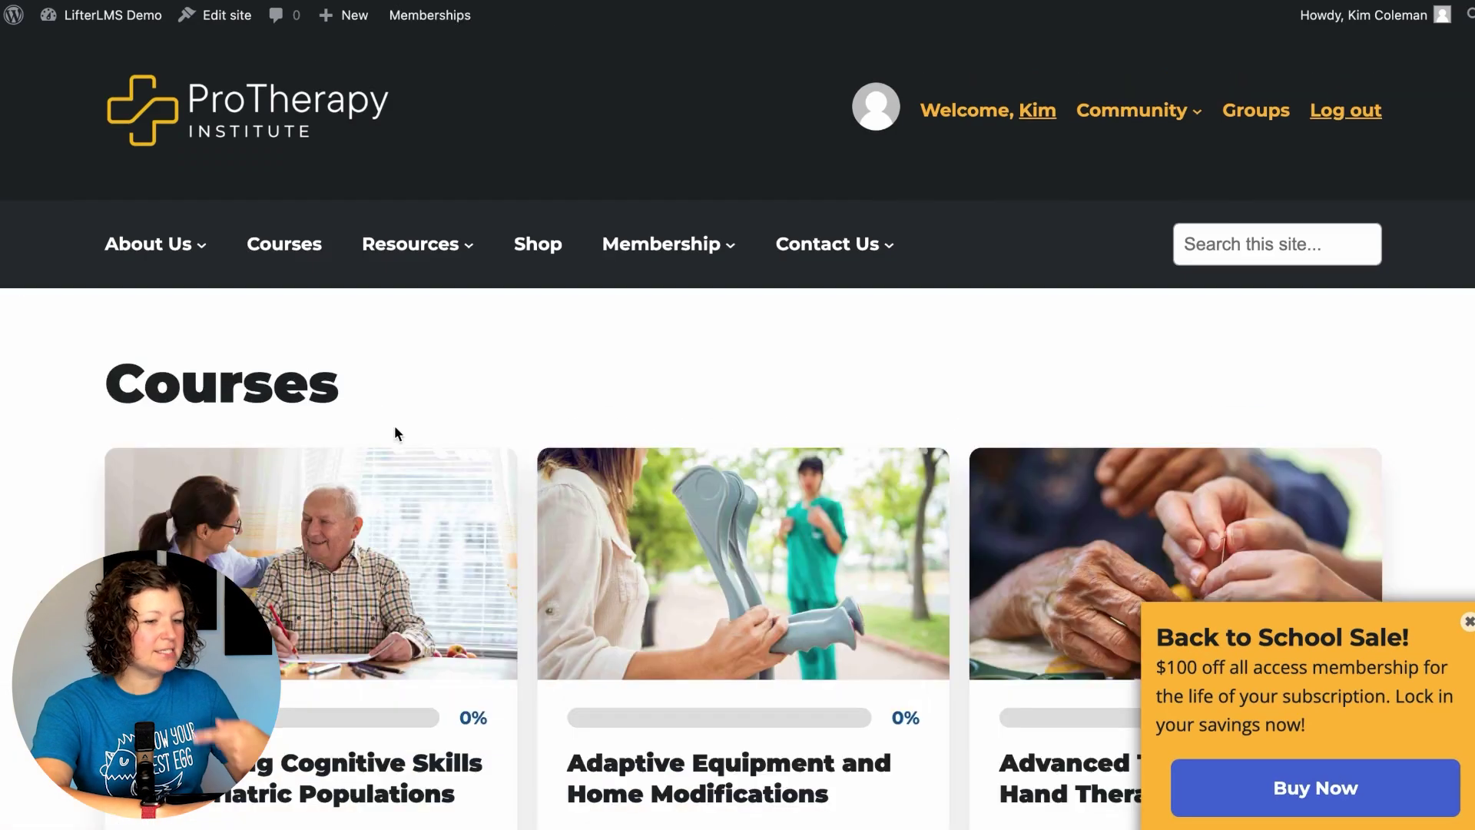
pyautogui.scroll(-2, 653, 503)
pyautogui.click(751, 695)
pyautogui.scroll(-5, 753, 504)
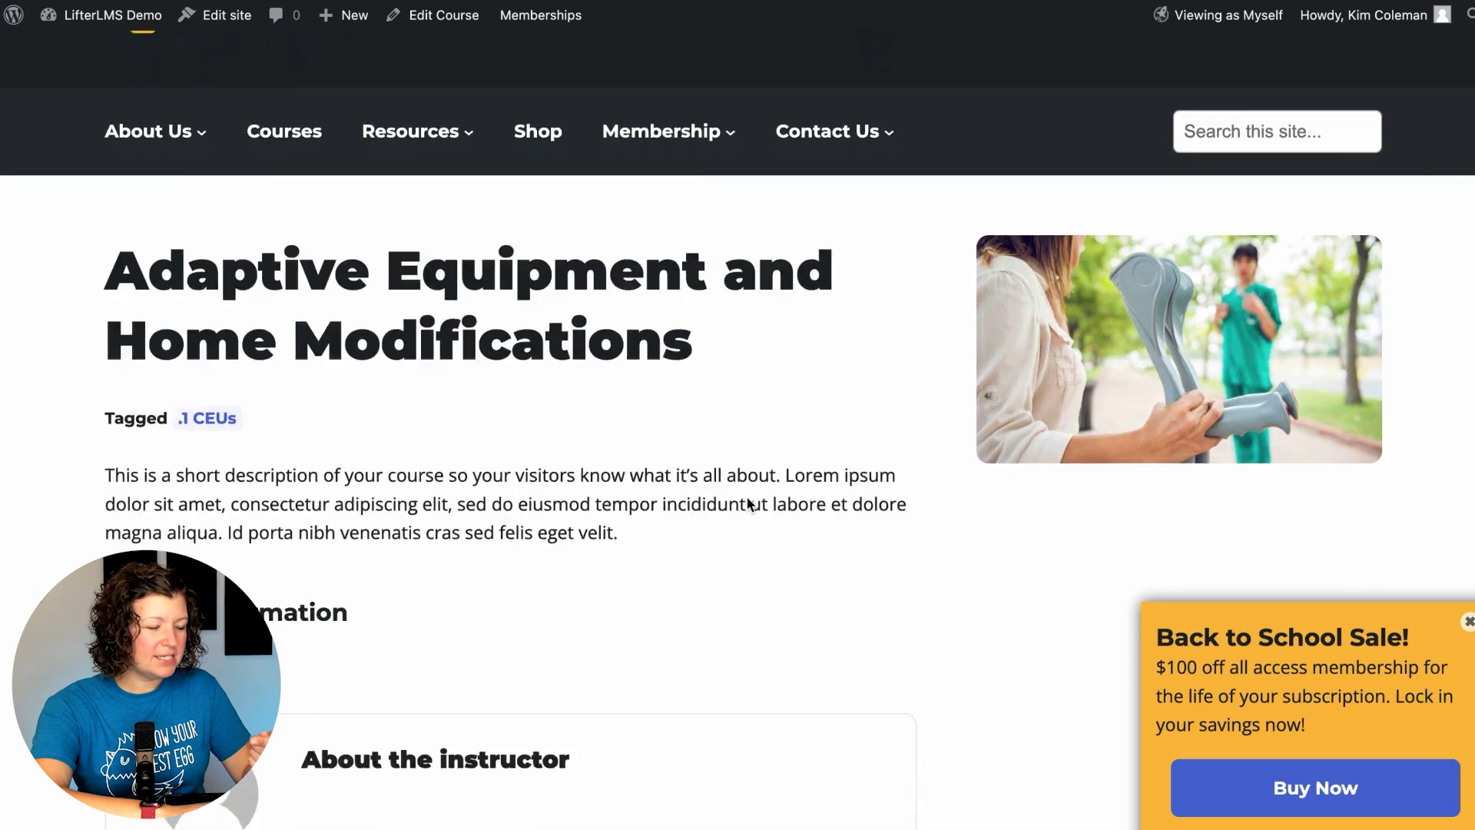
pyautogui.scroll(-3, 751, 504)
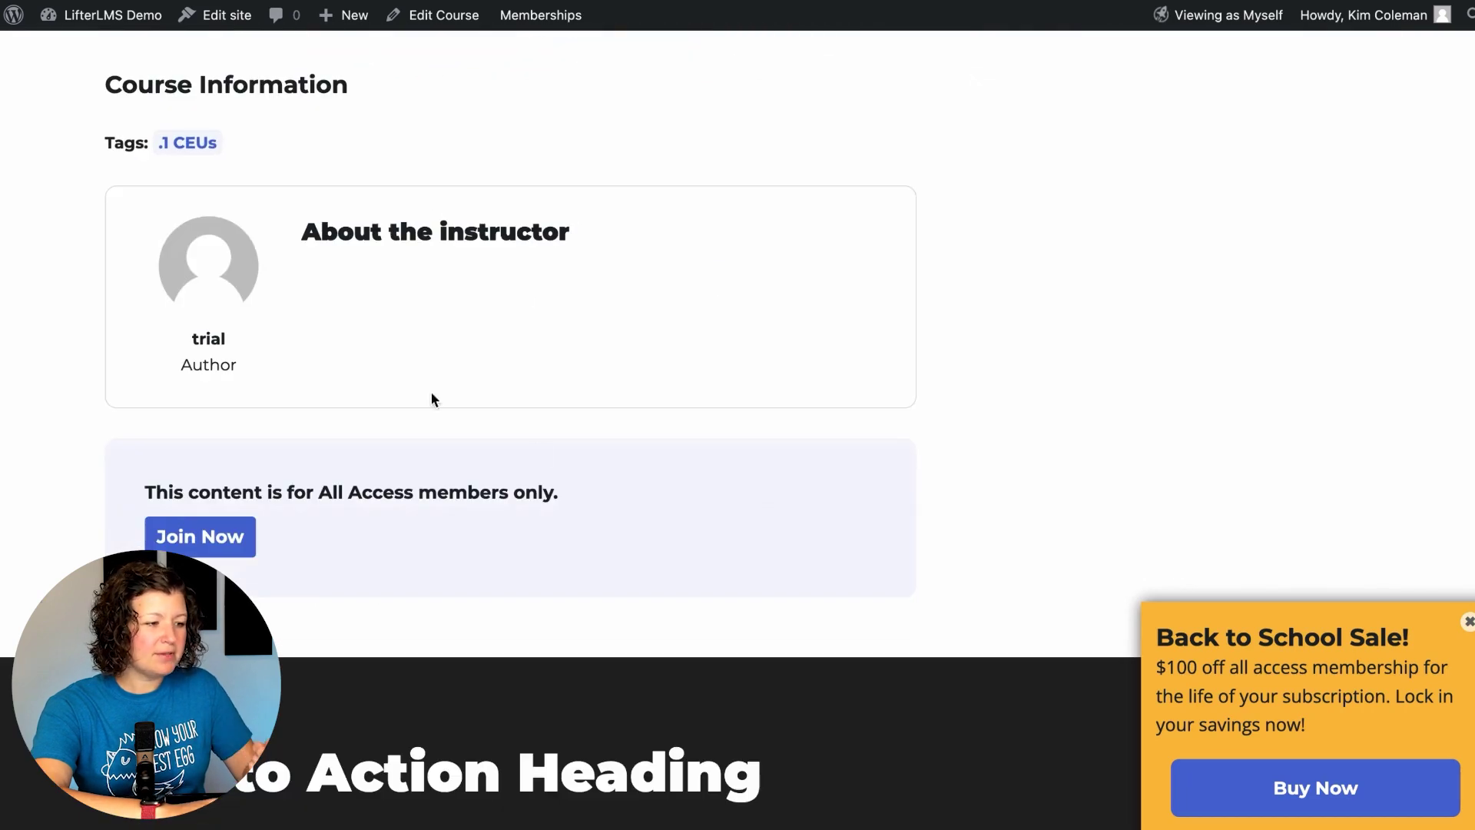
pyautogui.click(203, 542)
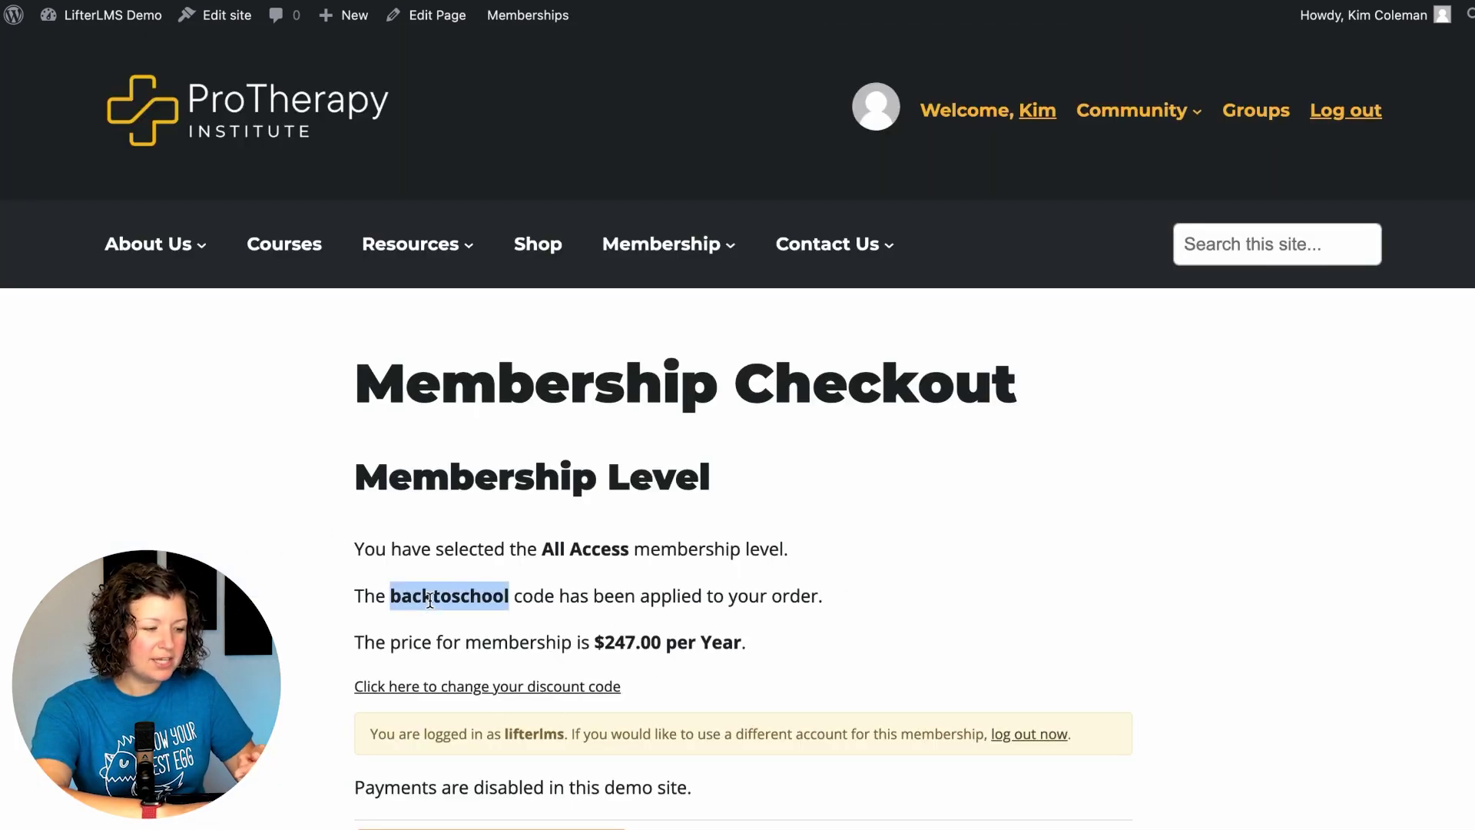
# Submit the All Access membership checkout at the backtoschool-discounted $247.00
pyautogui.click(831, 634)
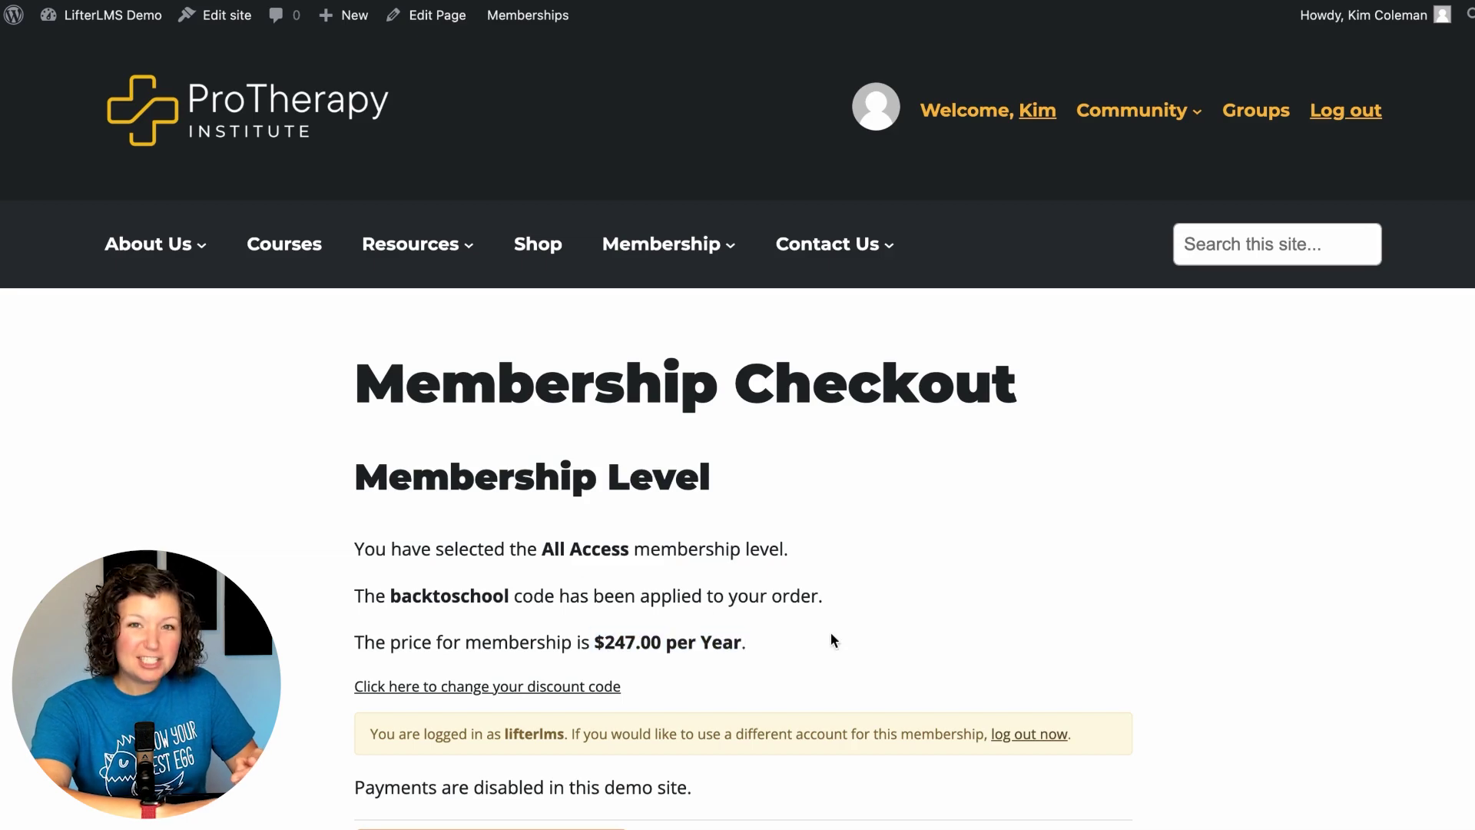
pyautogui.scroll(-3, 402, 607)
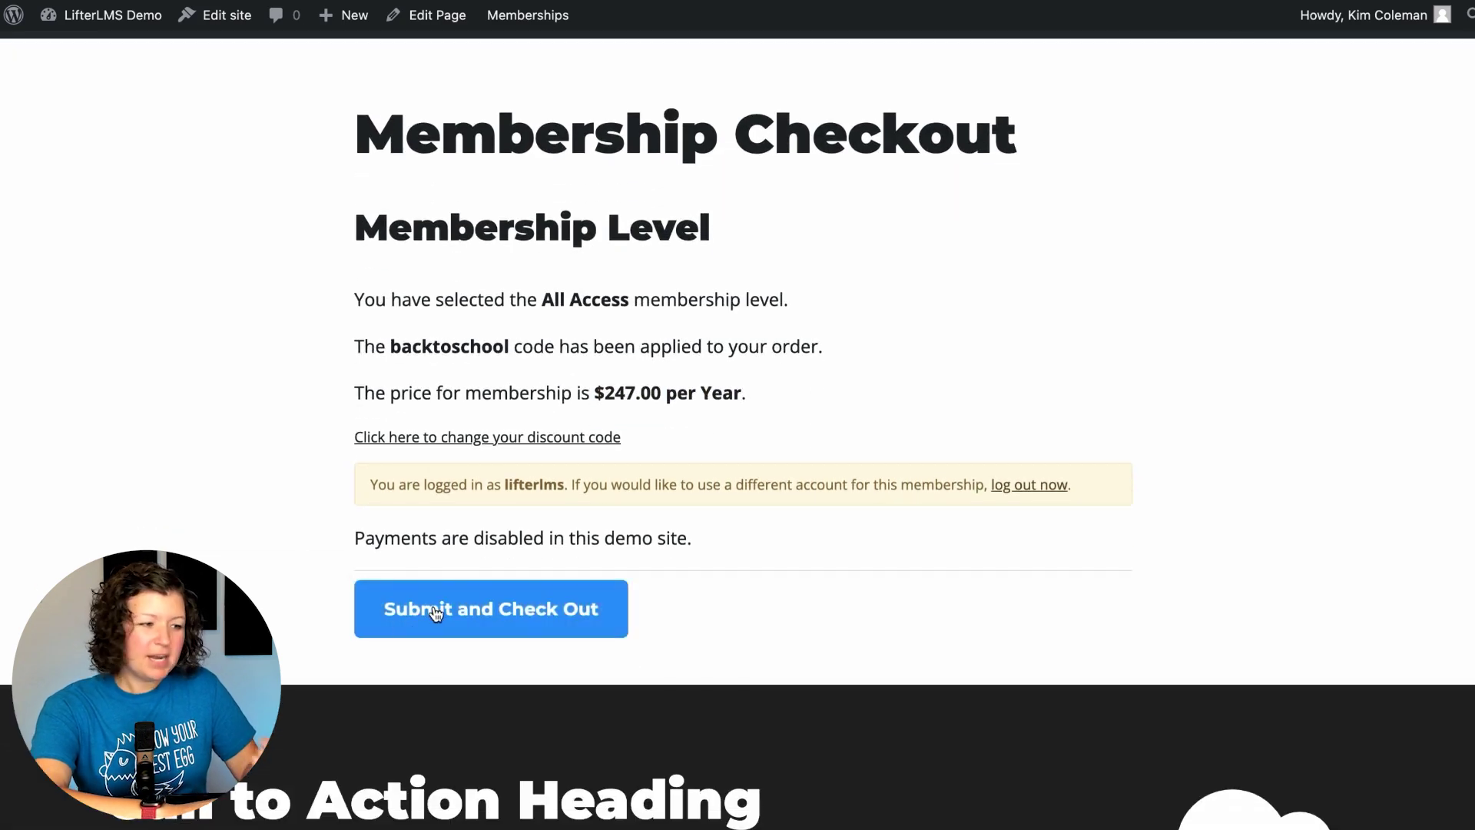
pyautogui.click(436, 611)
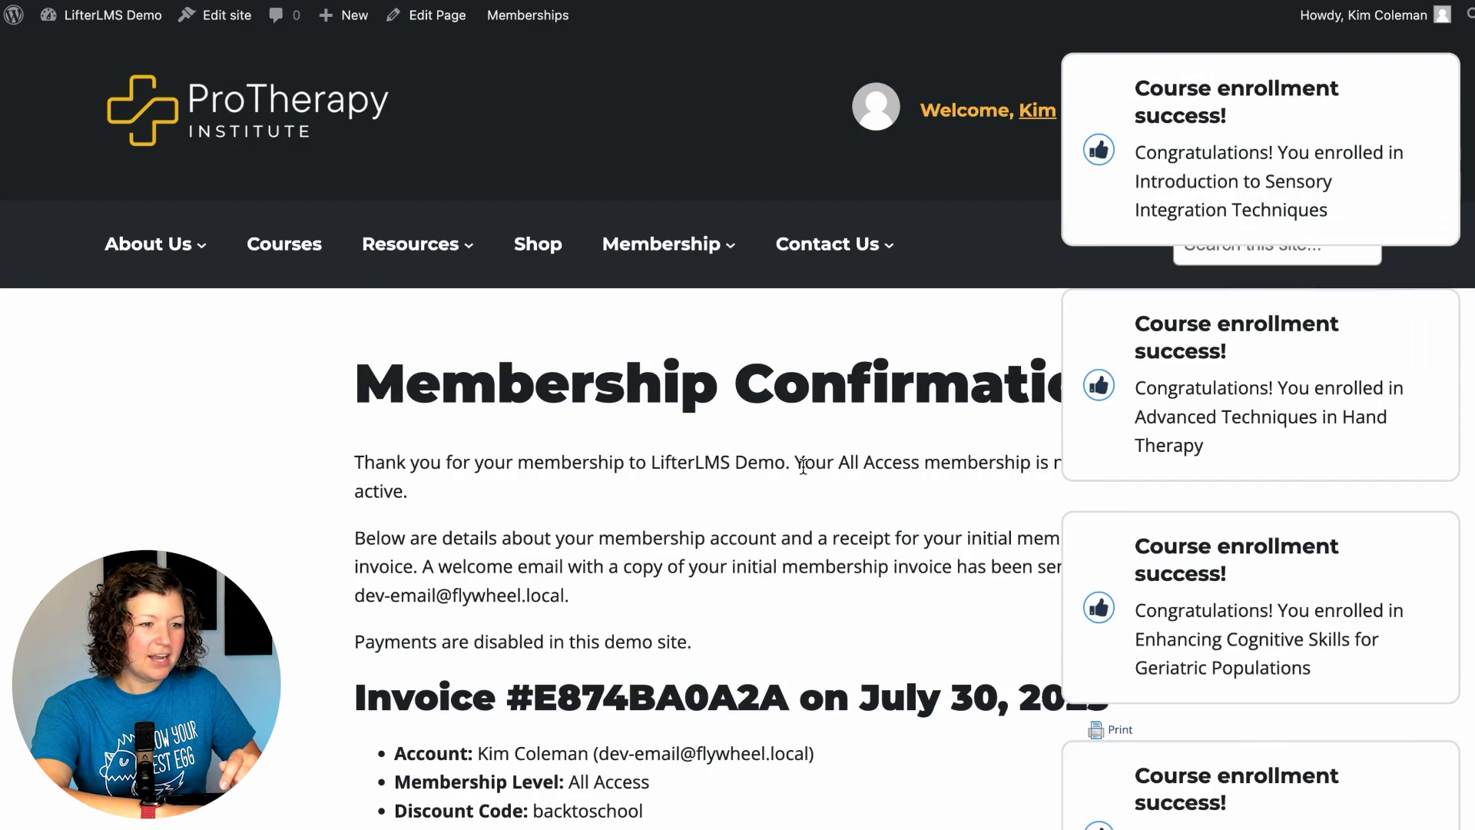
pyautogui.scroll(-3, 807, 569)
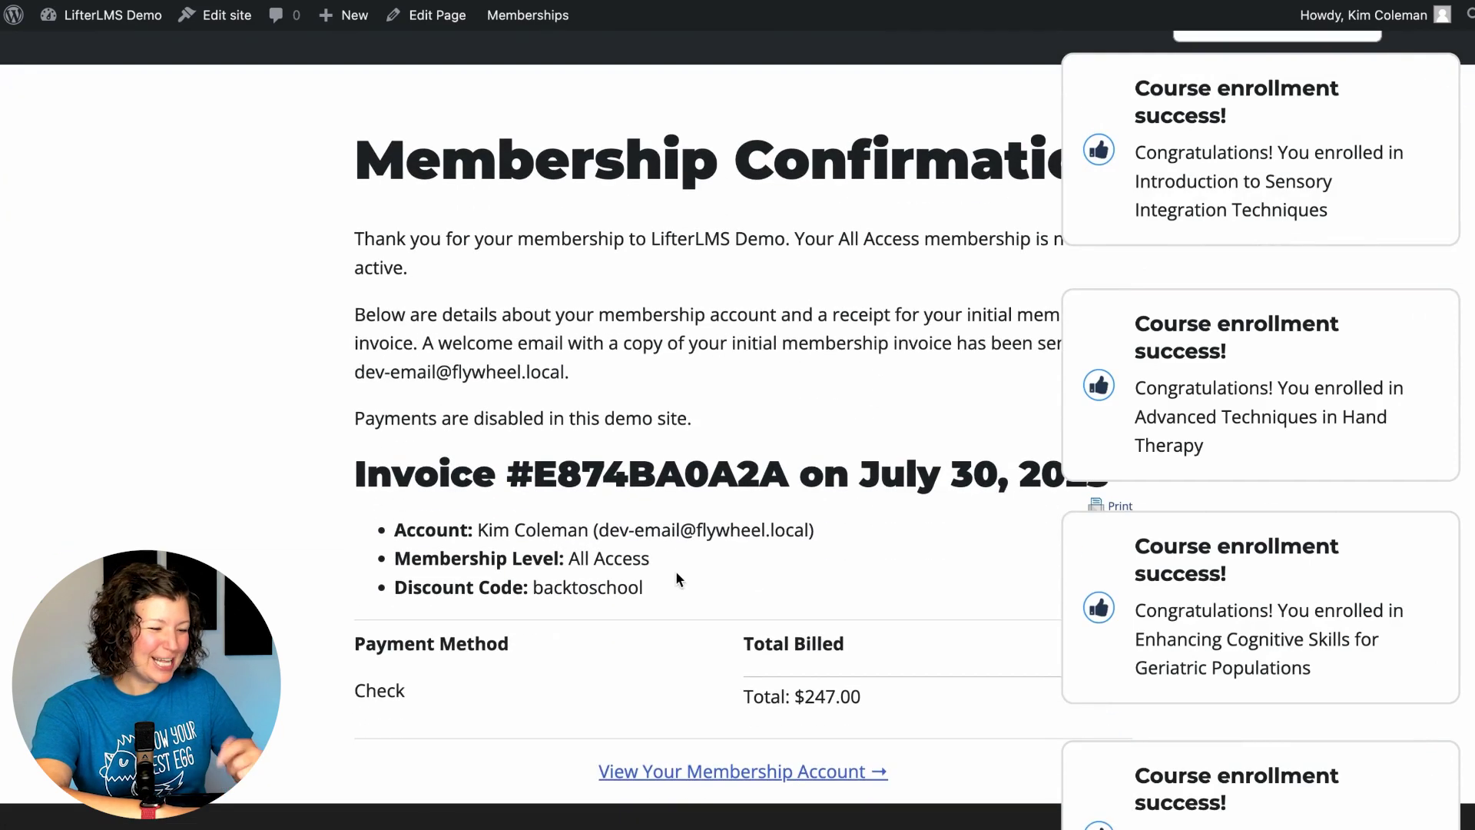
pyautogui.scroll(-1, 676, 580)
# Review the July 30, 2023 invoice, then open the Enhancing Cognitive Skills for Geriatric Populations course
pyautogui.click(738, 744)
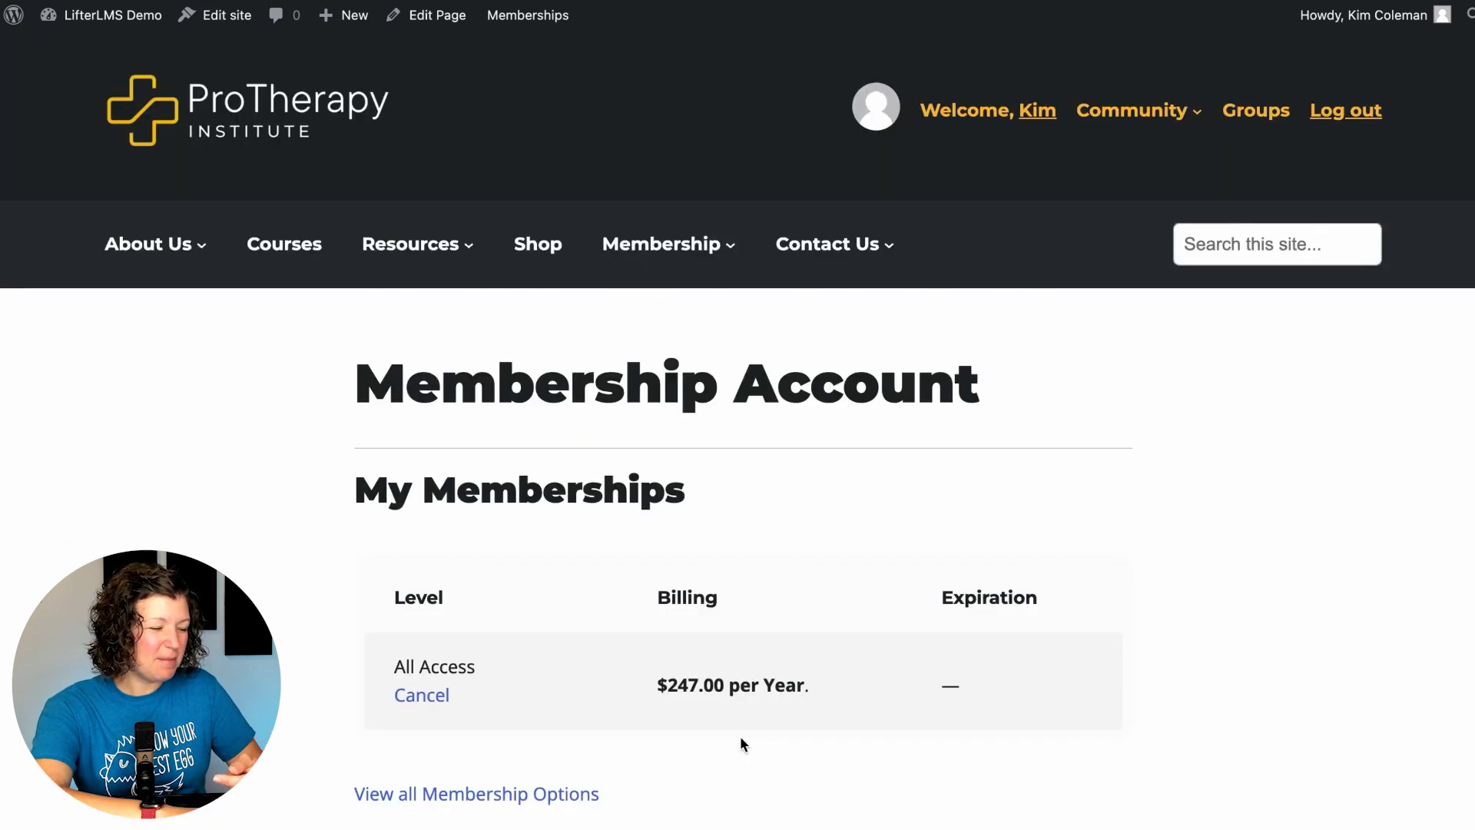
pyautogui.scroll(-1, 510, 555)
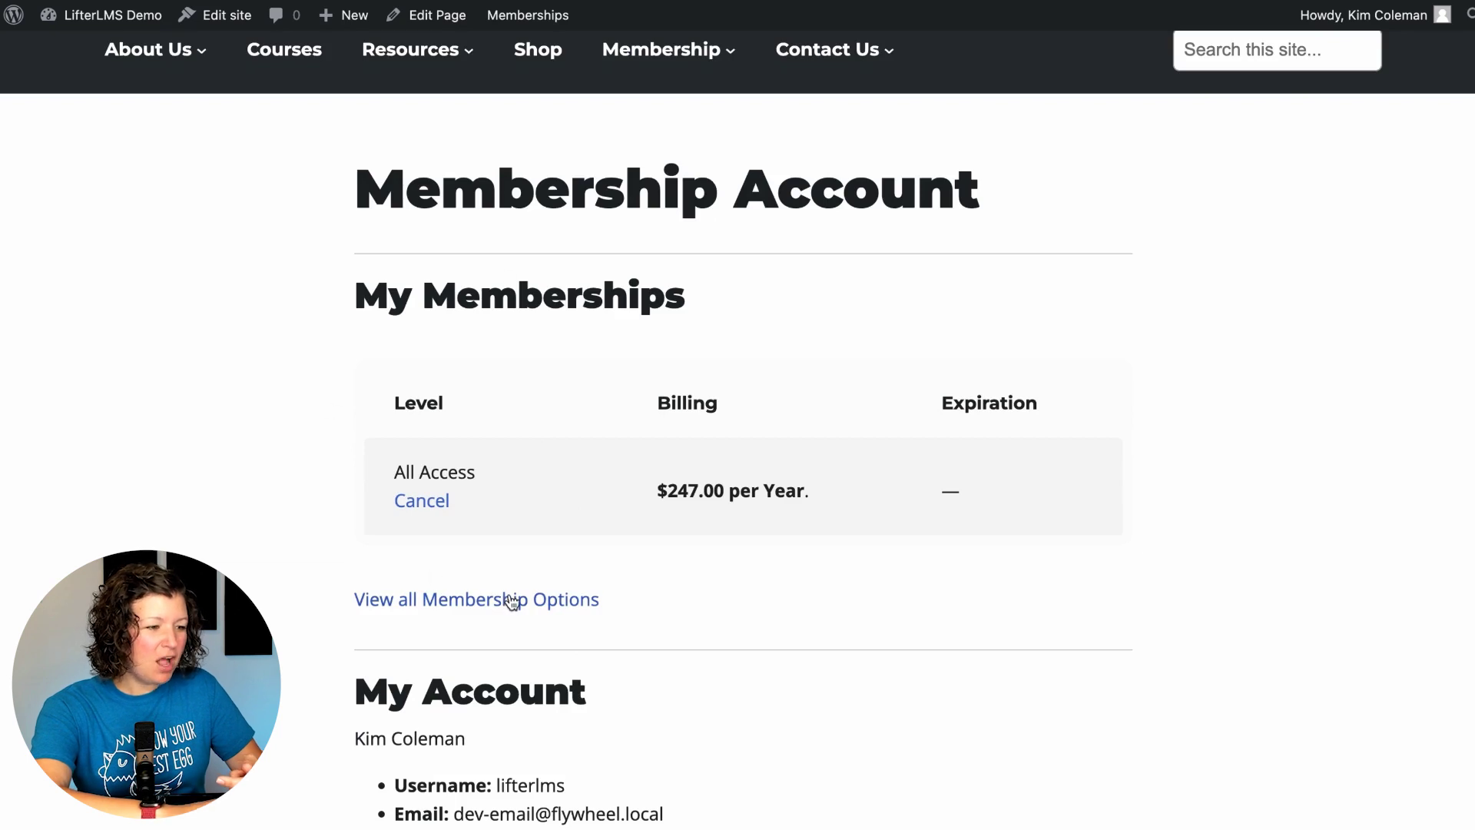
pyautogui.scroll(-6, 727, 503)
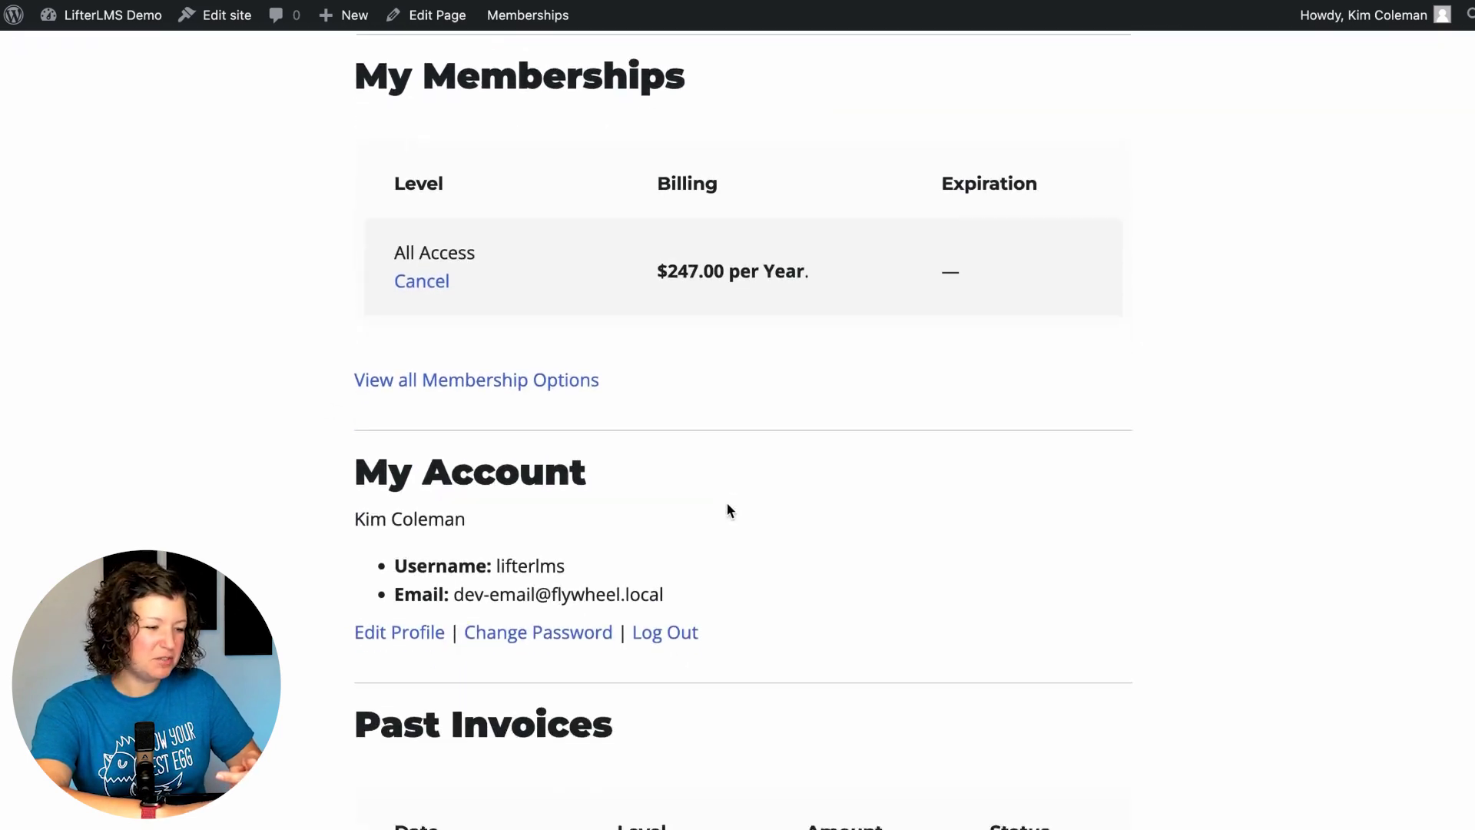
pyautogui.click(477, 687)
pyautogui.scroll(-3, 807, 346)
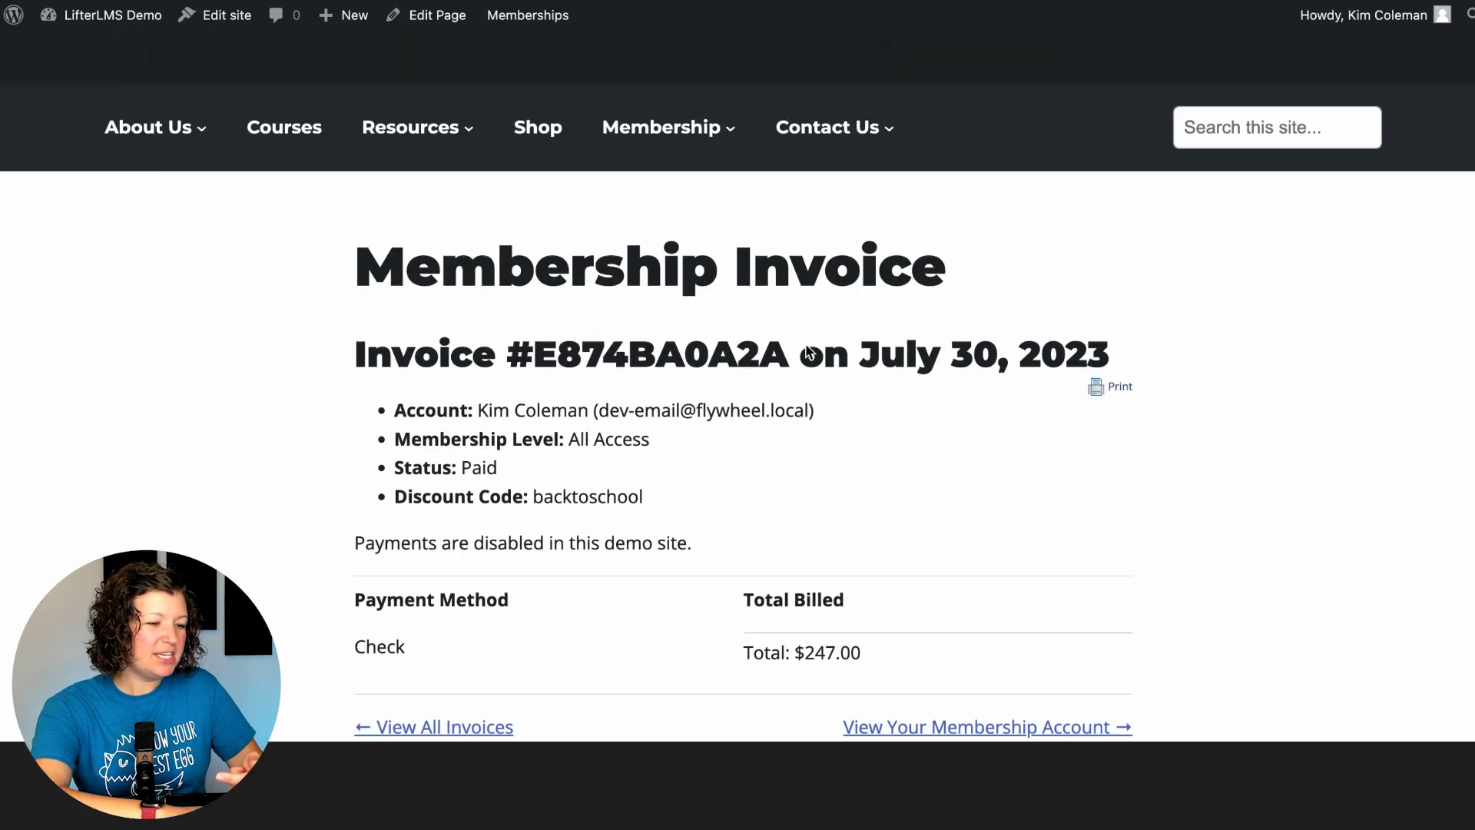
pyautogui.scroll(3, 763, 519)
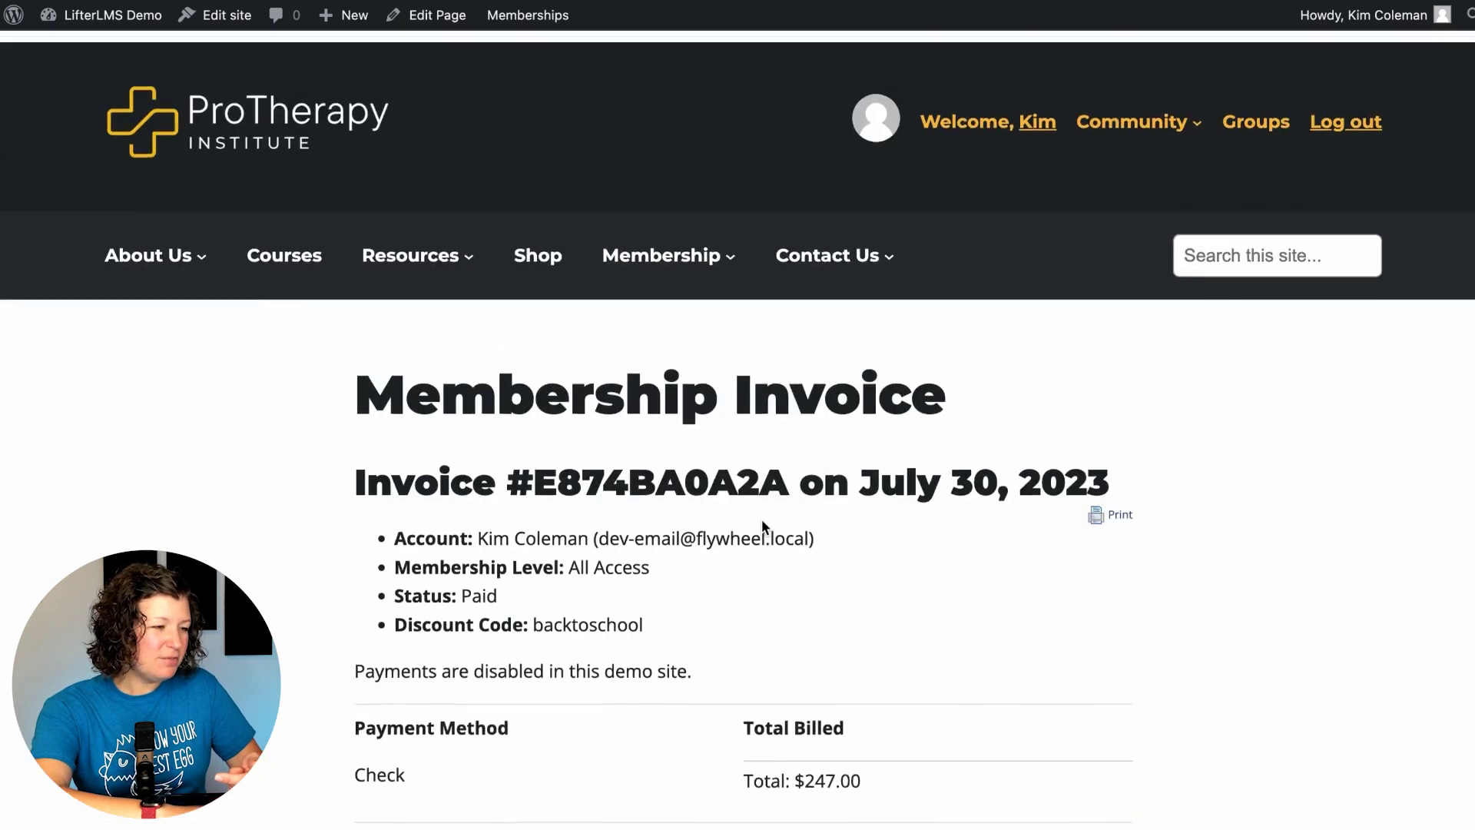
pyautogui.click(286, 246)
pyautogui.click(286, 514)
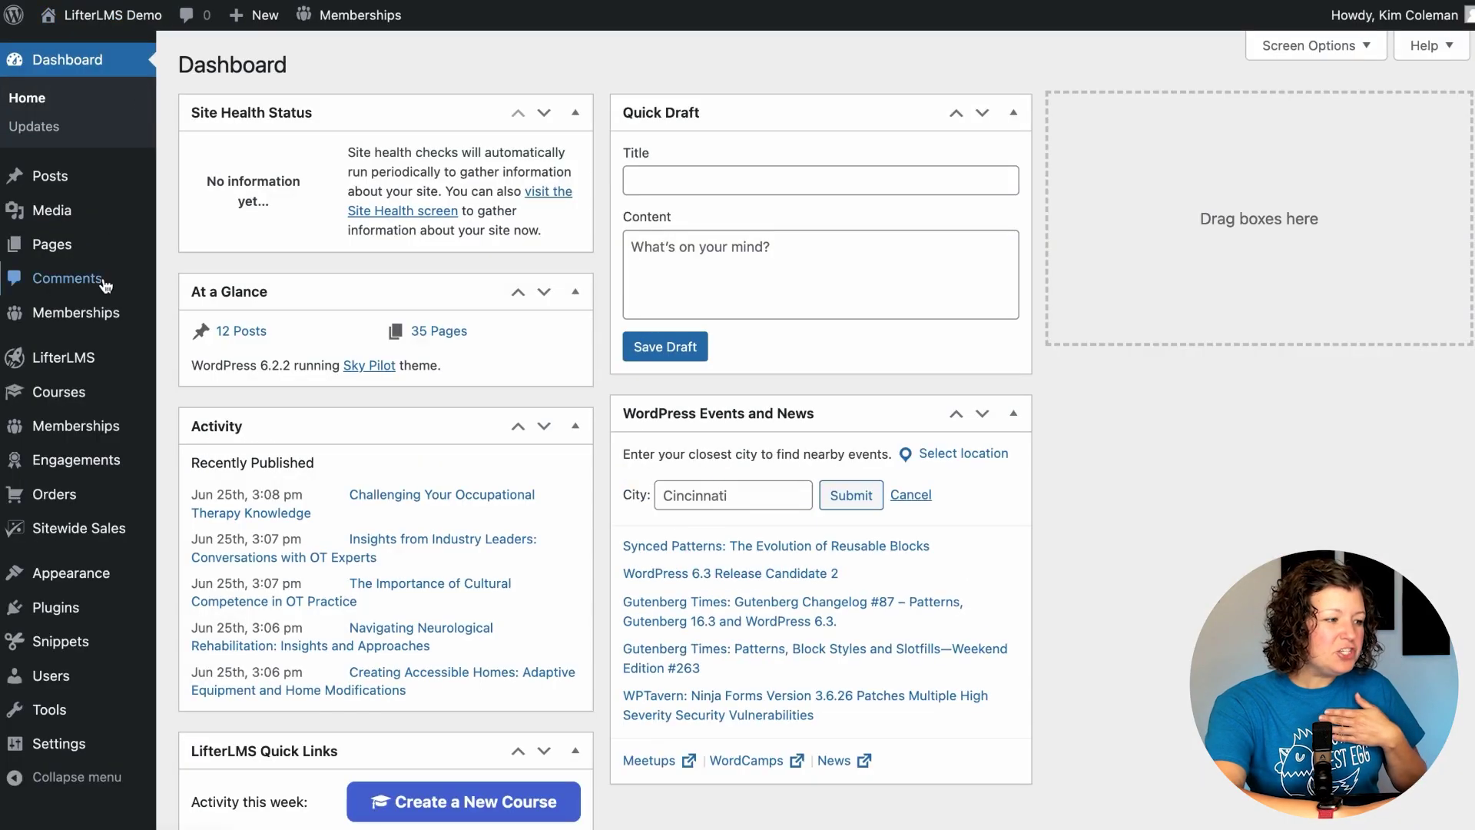
# Review the Back to School 2023 report: 1 banner reach, 1 backtoschool checkout, $247.00 revenue and breakdown
pyautogui.moveTo(90, 536)
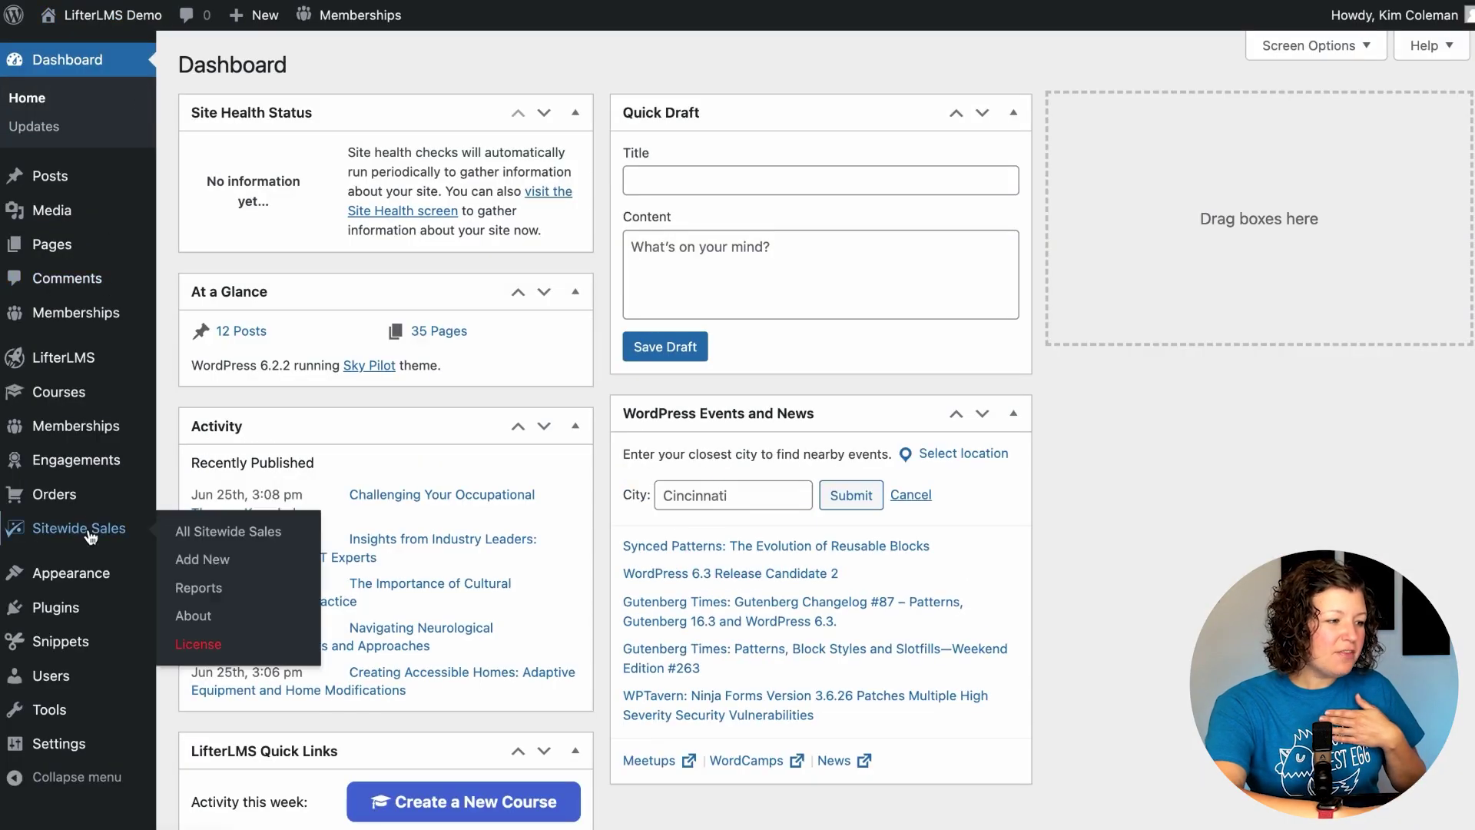
pyautogui.click(201, 586)
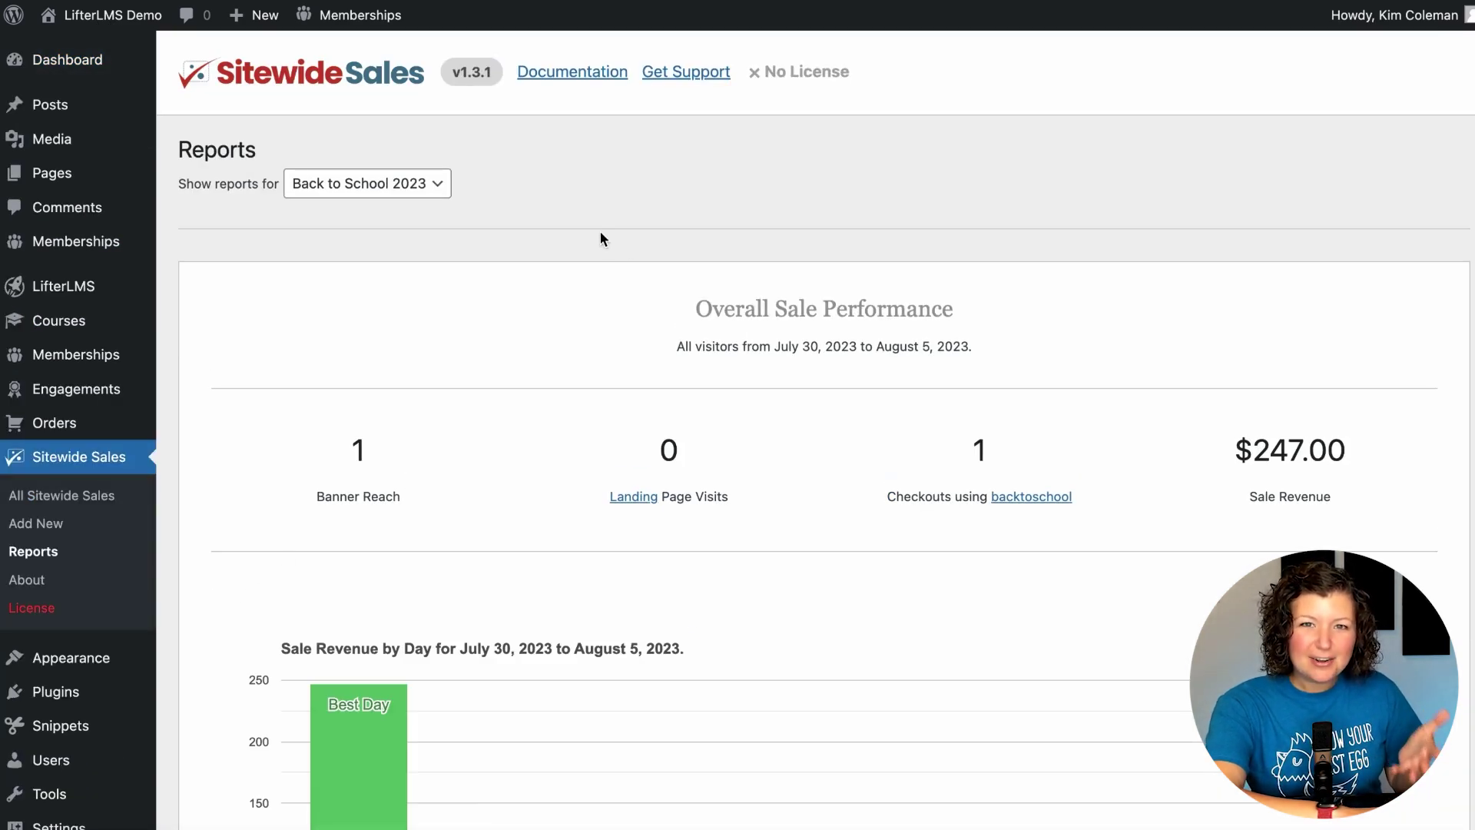
pyautogui.scroll(-3, 601, 233)
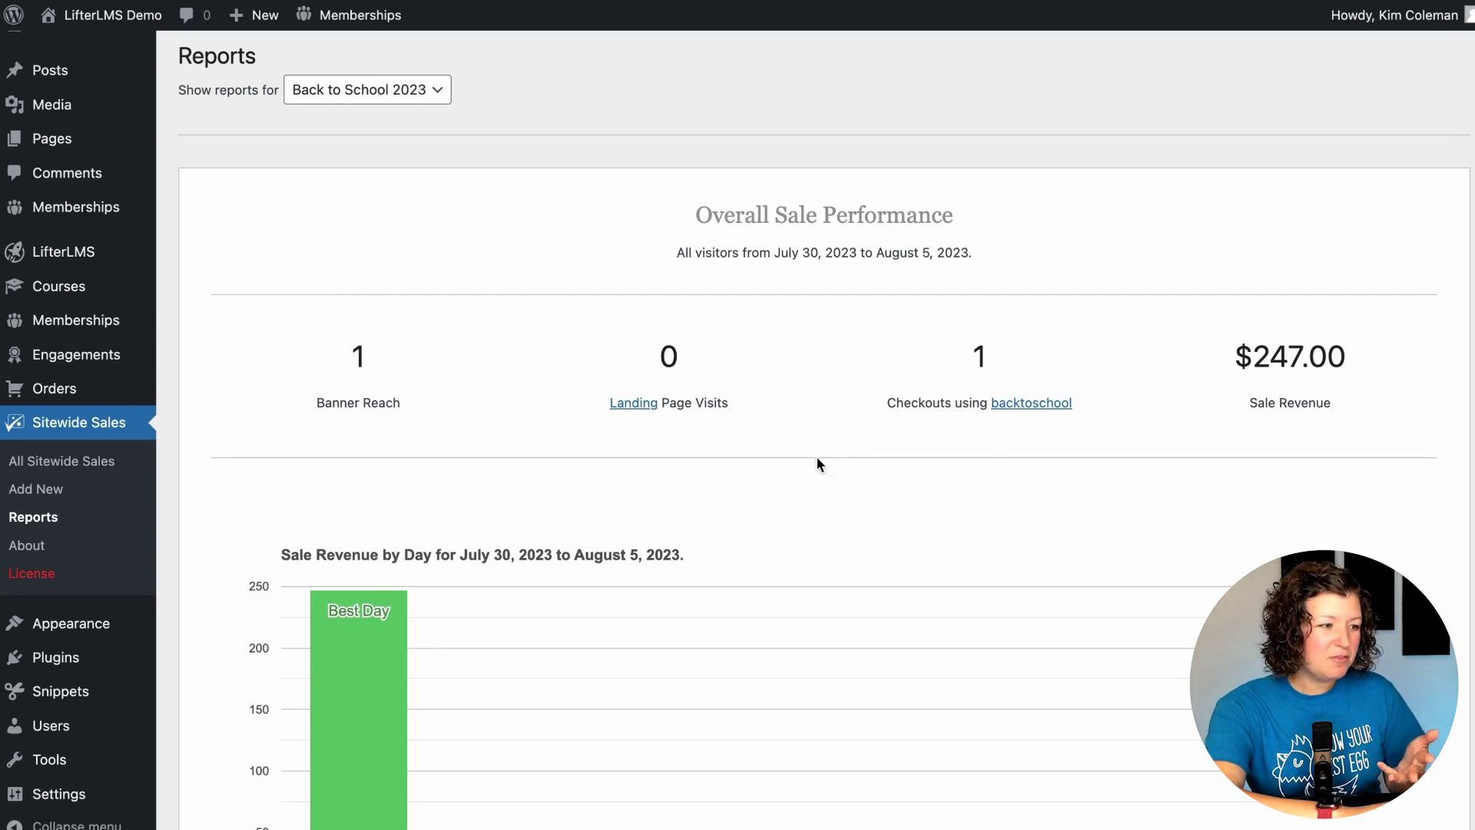
pyautogui.scroll(-5, 817, 465)
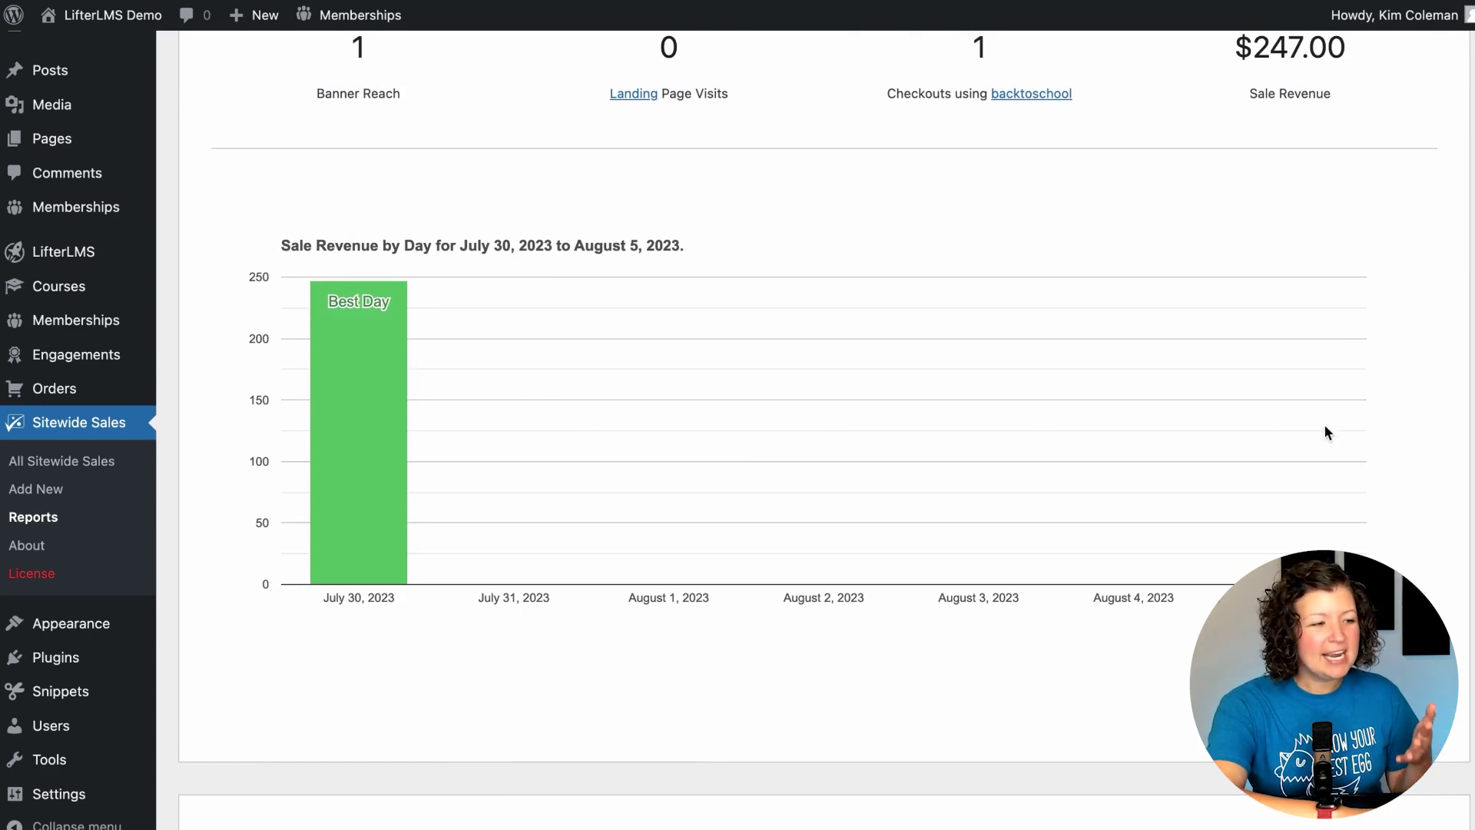
pyautogui.scroll(-5, 530, 407)
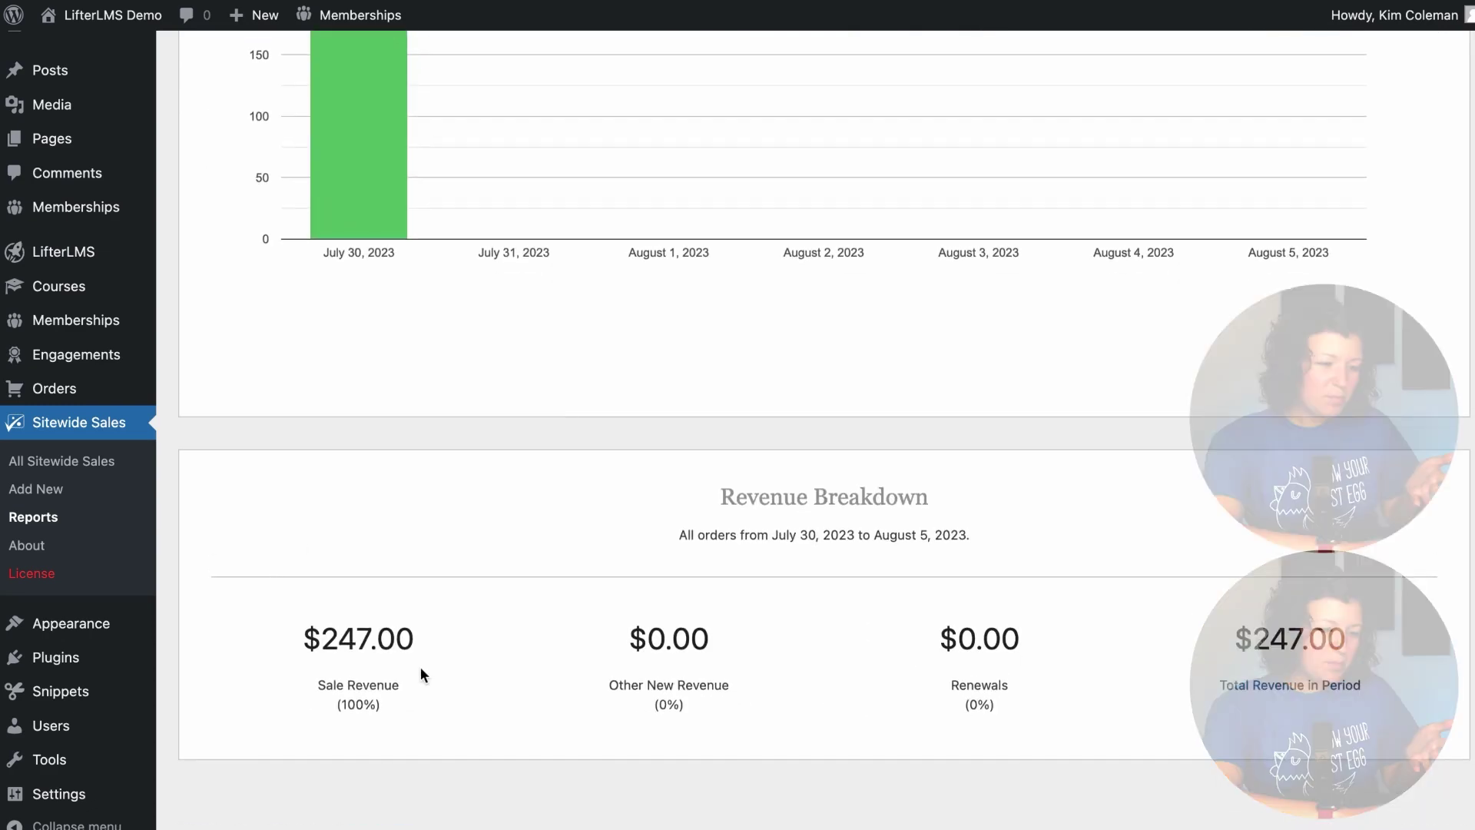